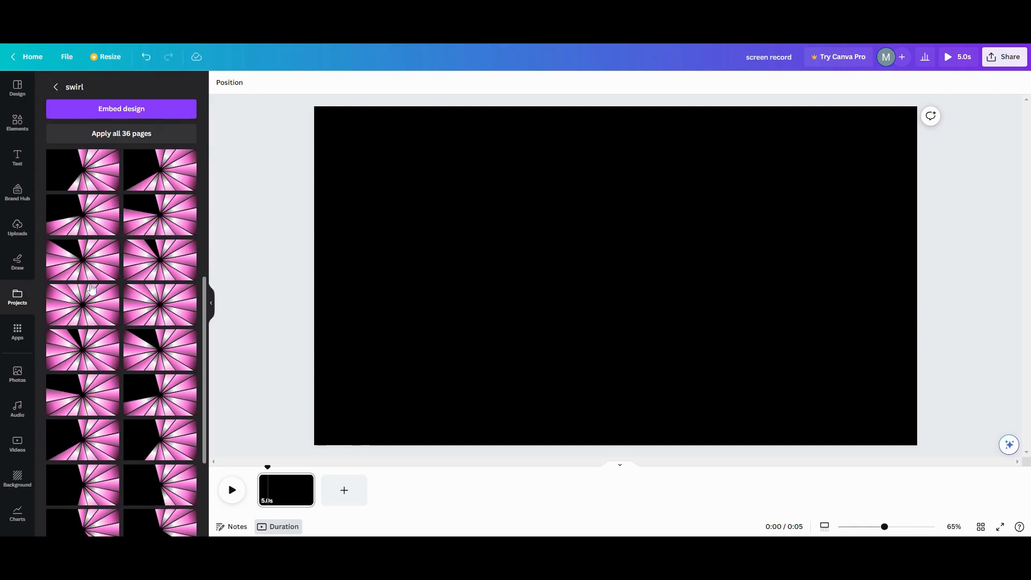
Look through the pages of the swirl design in the project list.
{"action": "scroll", "coordinate": [90, 290], "scroll_direction": "down", "scroll_amount": 5}
{"action": "scroll", "coordinate": [91, 290], "scroll_direction": "up", "scroll_amount": 5}
{"action": "scroll", "coordinate": [91, 289], "scroll_direction": "down", "scroll_amount": 5}
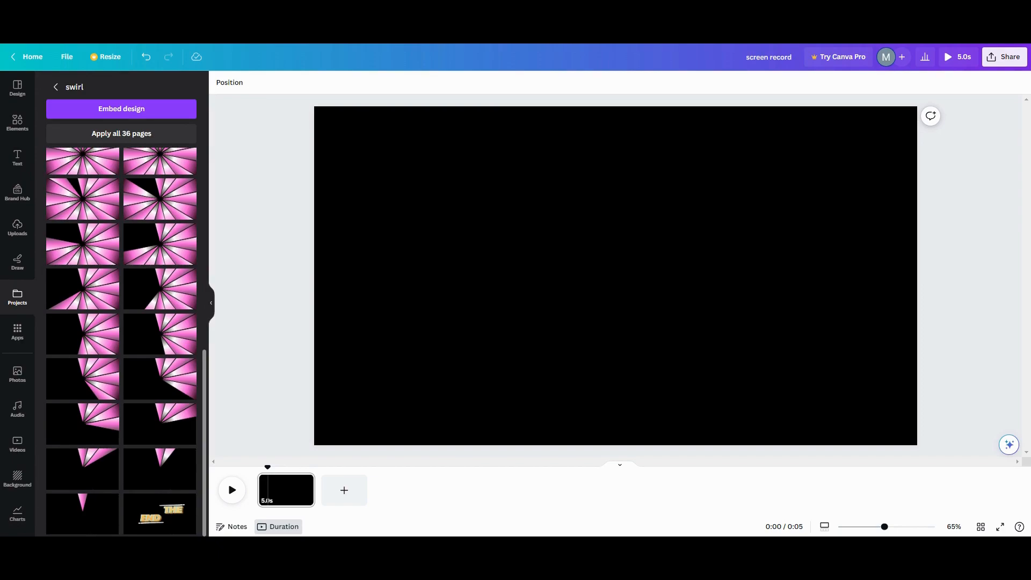
{"action": "scroll", "coordinate": [161, 483], "scroll_direction": "up", "scroll_amount": 10}
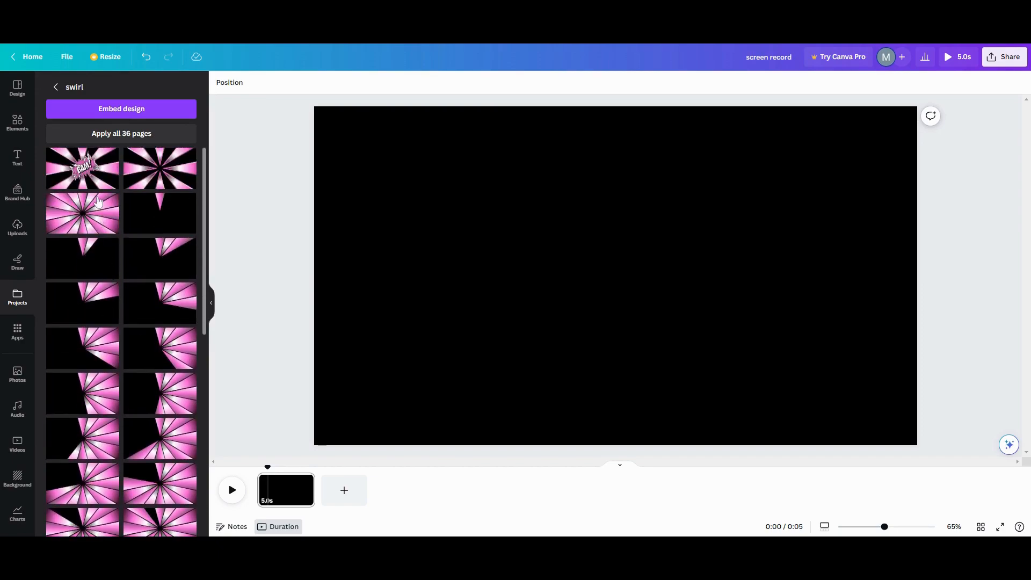
{"action": "scroll", "coordinate": [110, 311], "scroll_direction": "down", "scroll_amount": 5}
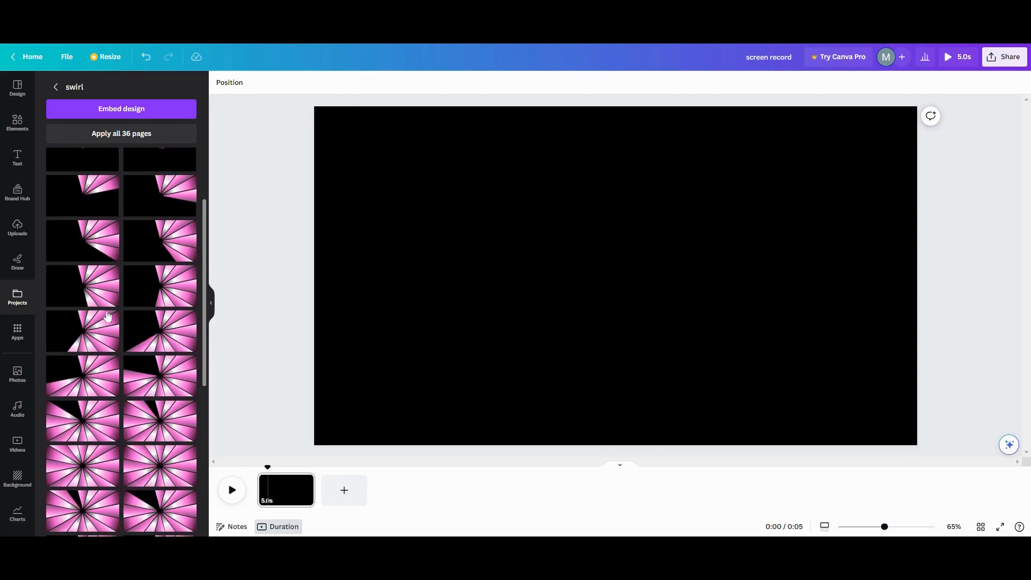
{"action": "scroll", "coordinate": [108, 316], "scroll_direction": "up", "scroll_amount": 5}
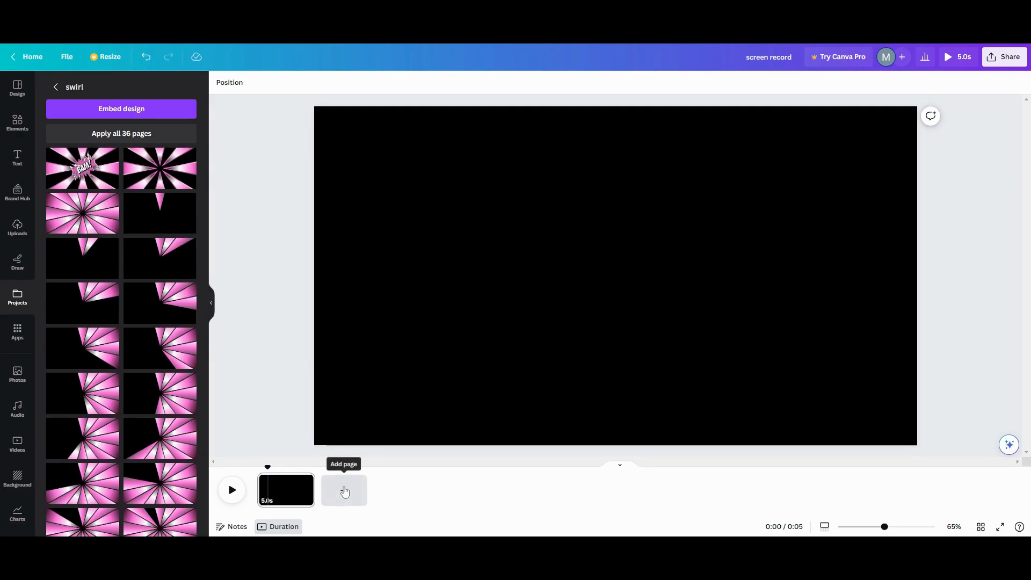
Add a blank second page and apply the swirl design's black-and-pink sunburst page to the first page.
{"action": "left_click", "coordinate": [345, 491]}
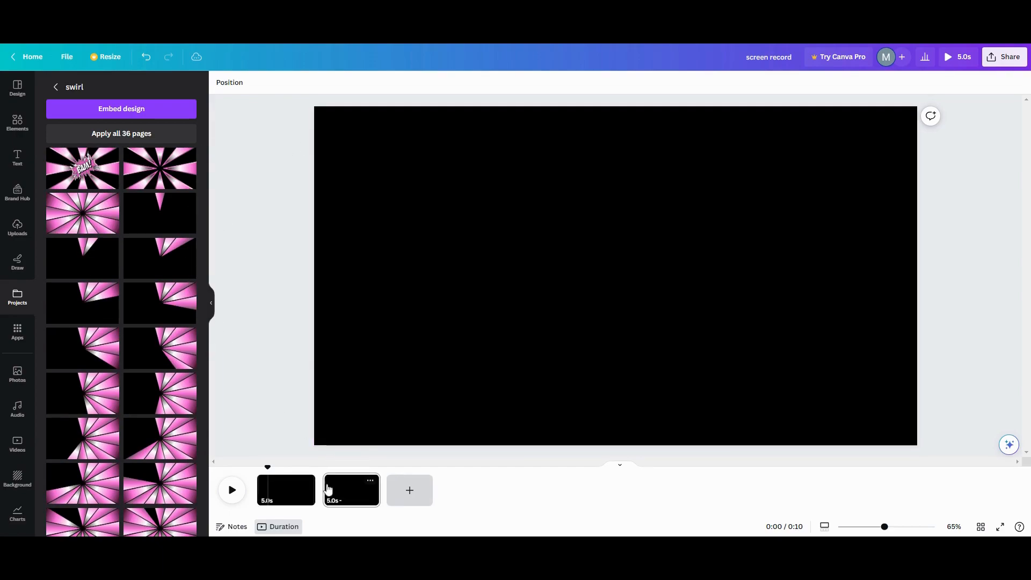
{"action": "left_click", "coordinate": [297, 490]}
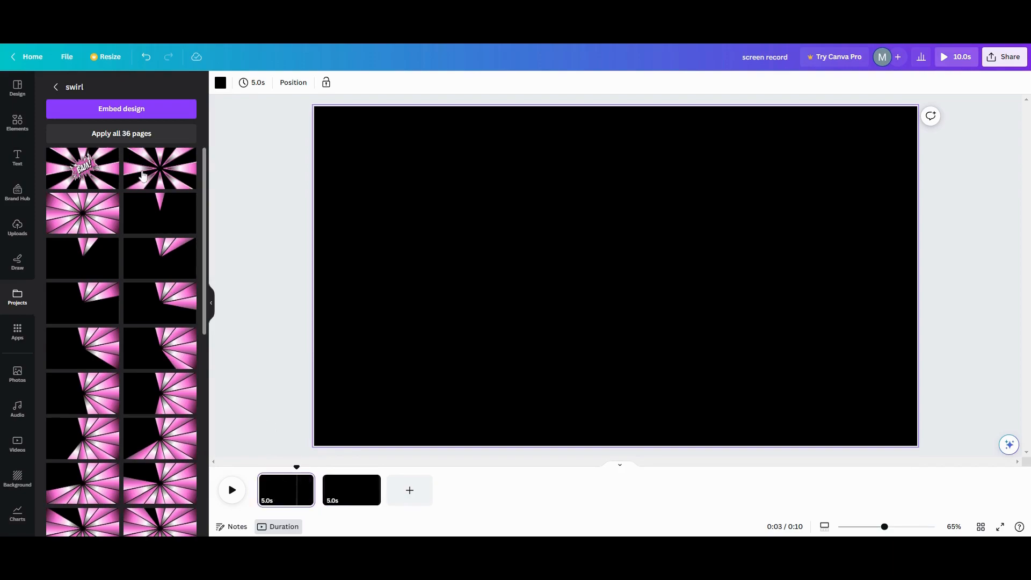
{"action": "left_click", "coordinate": [148, 184]}
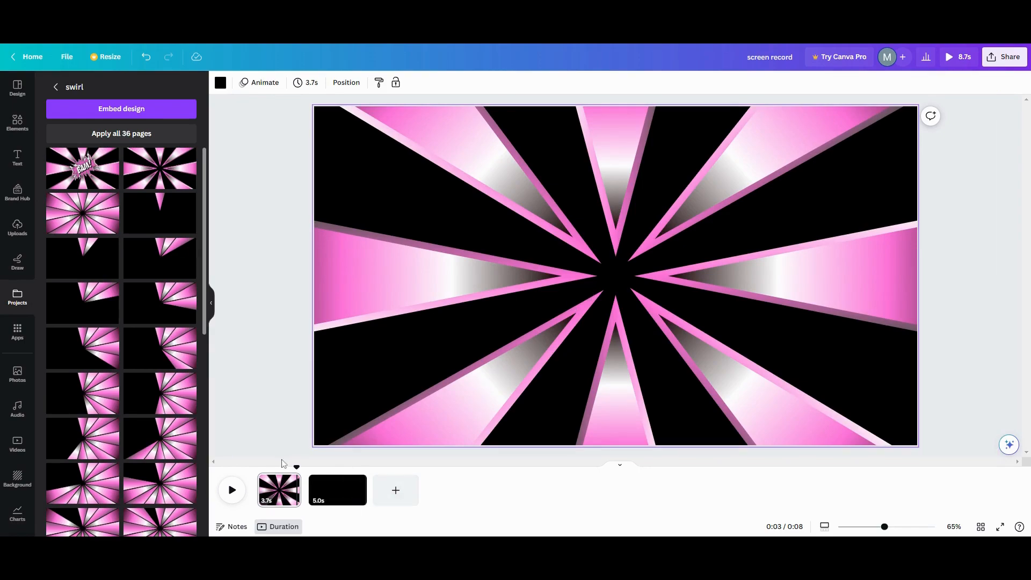
Ungroup the whole sunburst on the first page into its smaller ray groups and clear the selection.
{"action": "left_click", "coordinate": [453, 202]}
{"action": "left_click", "coordinate": [678, 86]}
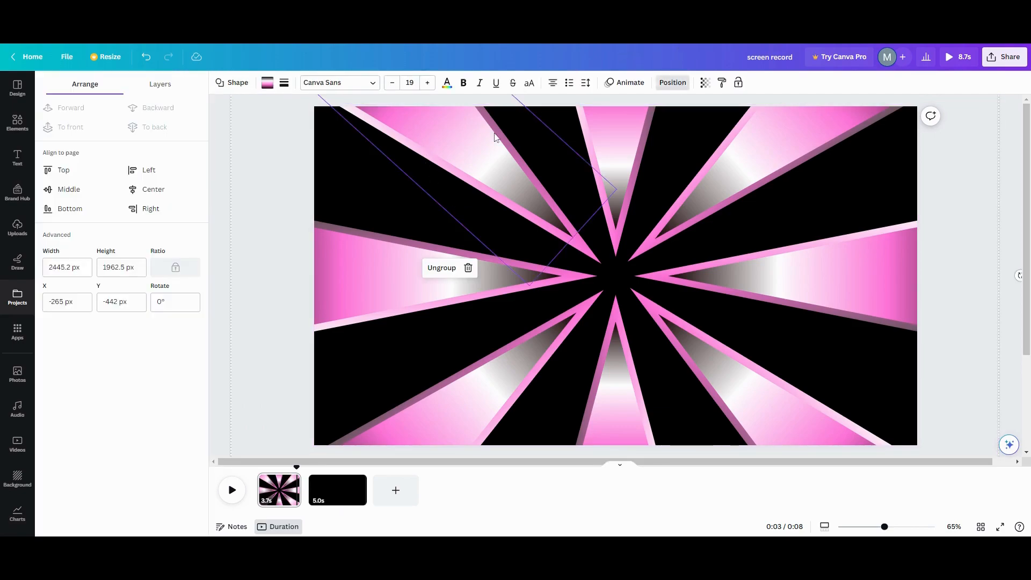
{"action": "left_click", "coordinate": [161, 84]}
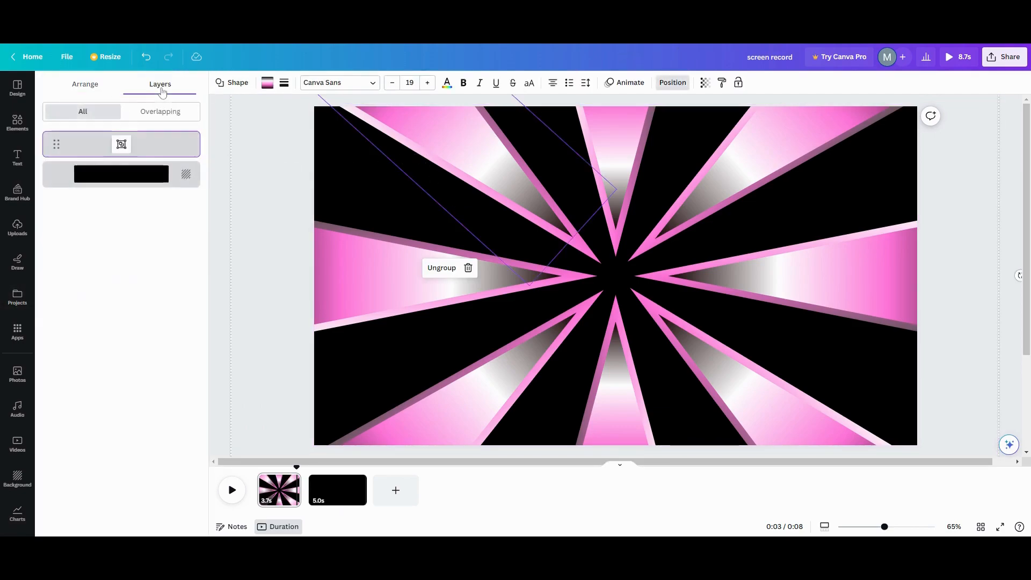
{"action": "left_click", "coordinate": [154, 145]}
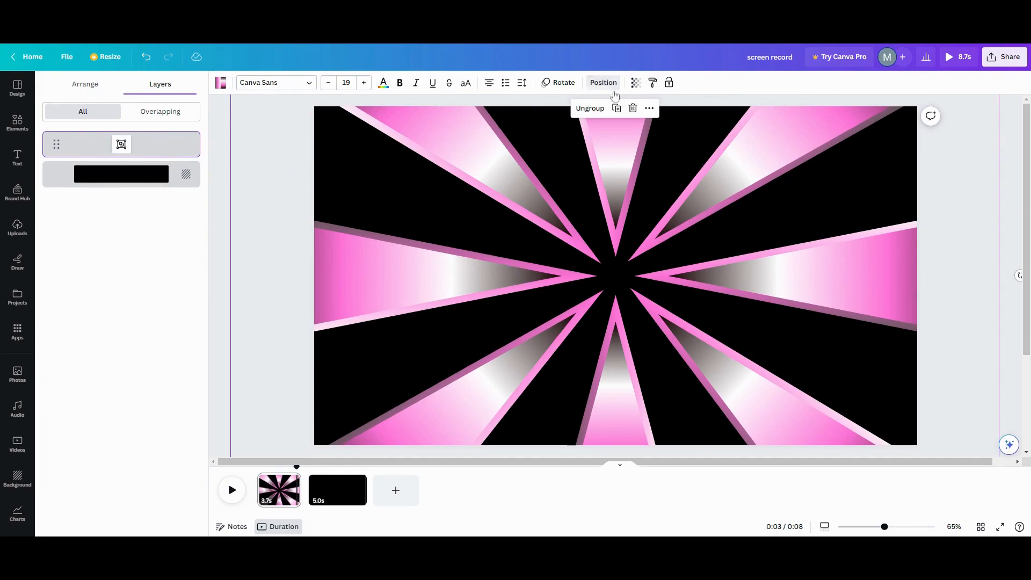
{"action": "key", "text": "ctrl+shift+g"}
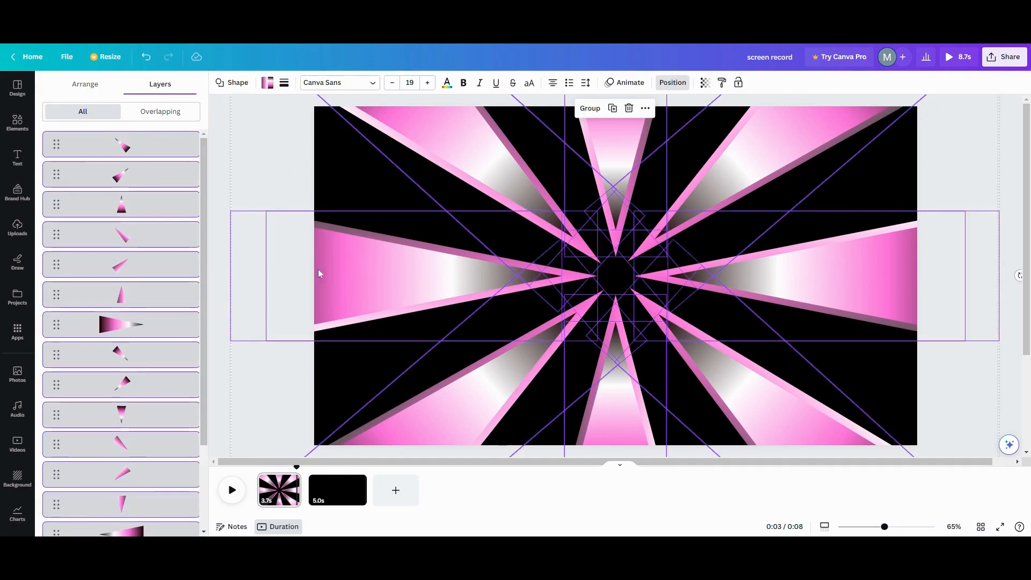
{"action": "left_click", "coordinate": [221, 183]}
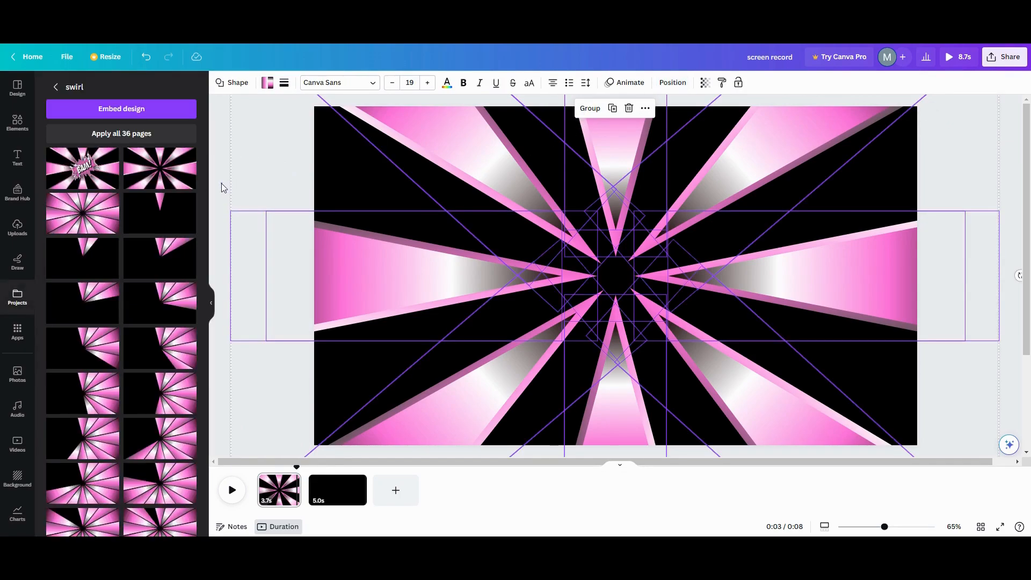
{"action": "left_click", "coordinate": [221, 183]}
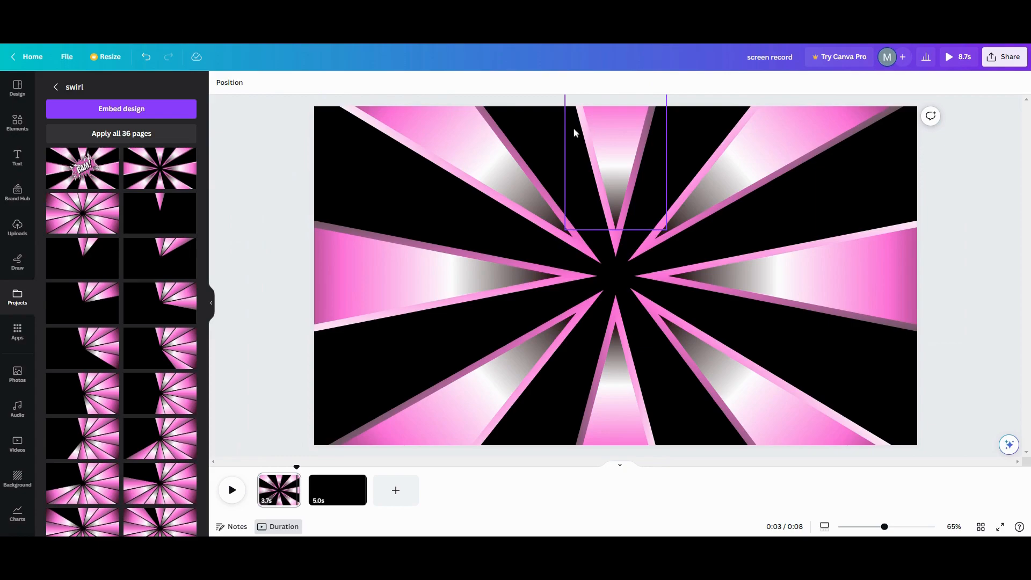
Copy the grouped pair of upper-left and top rays from the first page onto the blank second page.
{"action": "left_click_drag", "start_coordinate": [547, 112], "coordinate": [593, 138]}
{"action": "left_click", "coordinate": [451, 335]}
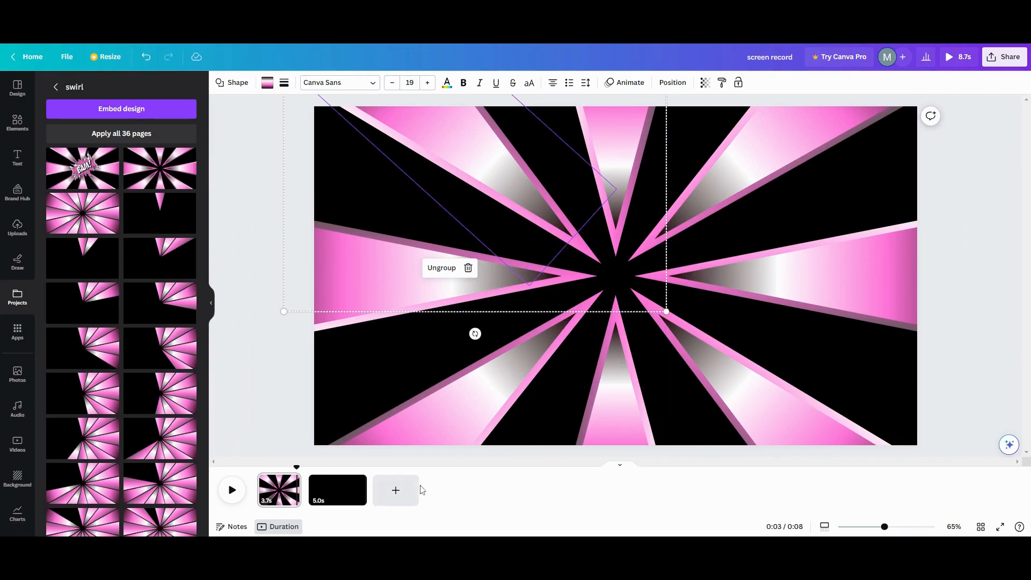
{"action": "left_click", "coordinate": [343, 486]}
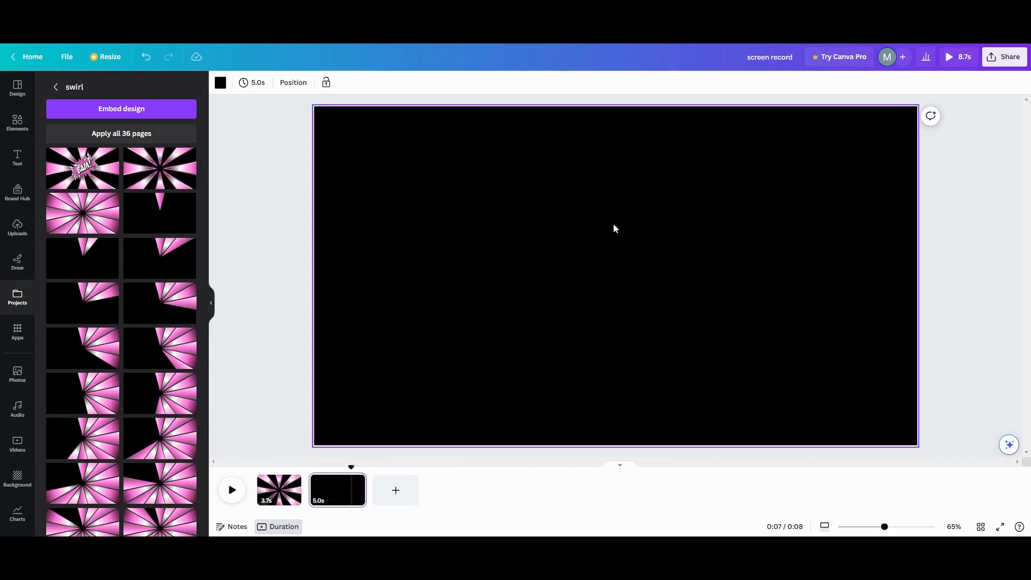
{"action": "key", "text": "ctrl+v"}
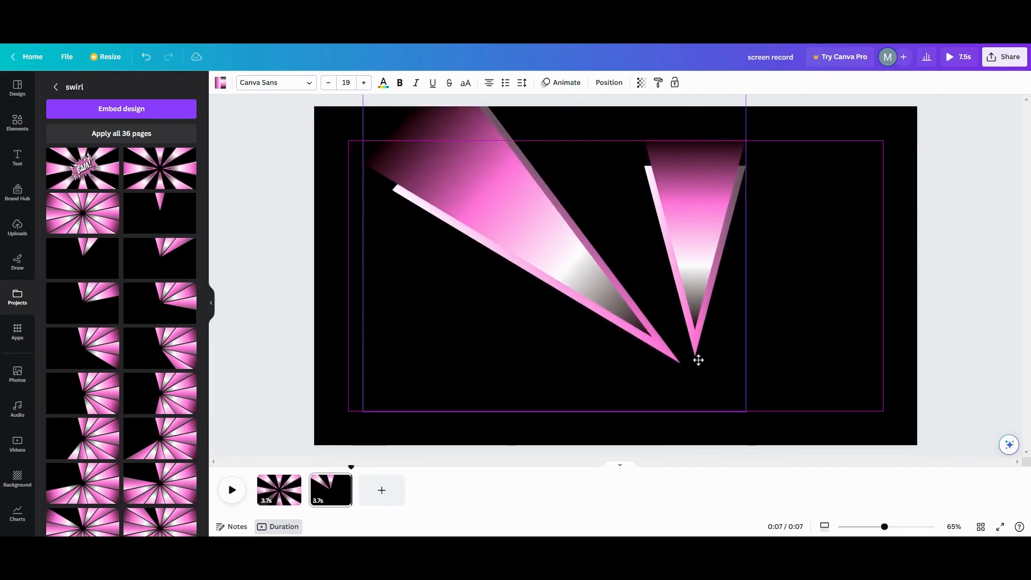
Ungroup the copied rays and pull the dark-edged front triangle off the pink triangle behind it.
{"action": "left_click", "coordinate": [782, 234]}
{"action": "left_click", "coordinate": [693, 270]}
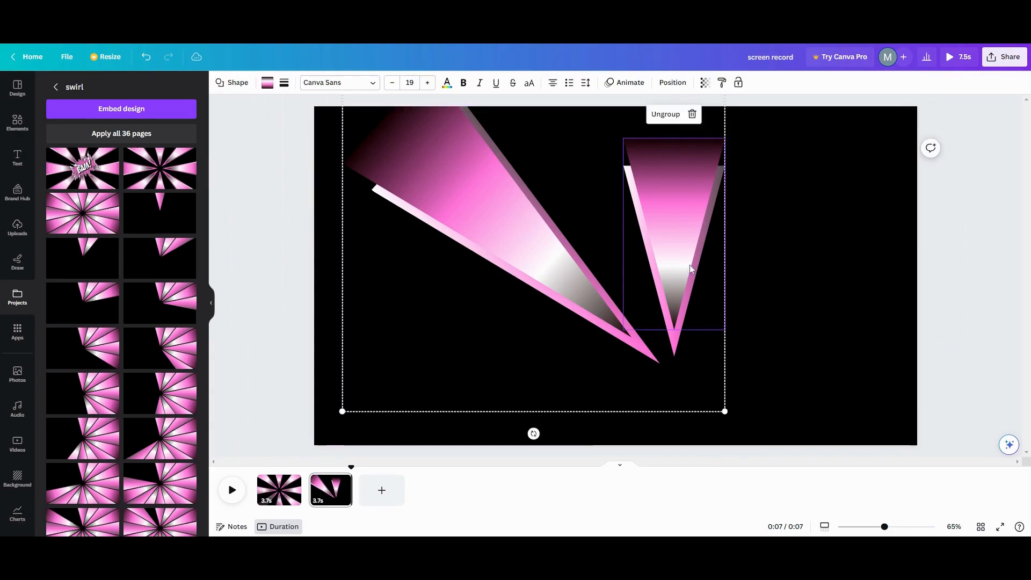
{"action": "left_click", "coordinate": [803, 190]}
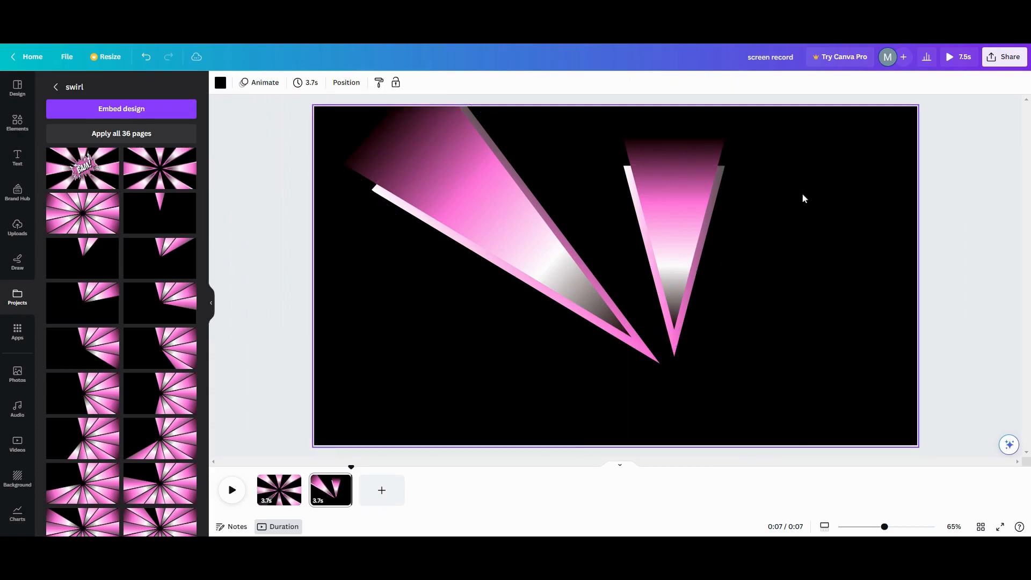
{"action": "left_click_drag", "start_coordinate": [686, 237], "coordinate": [729, 232]}
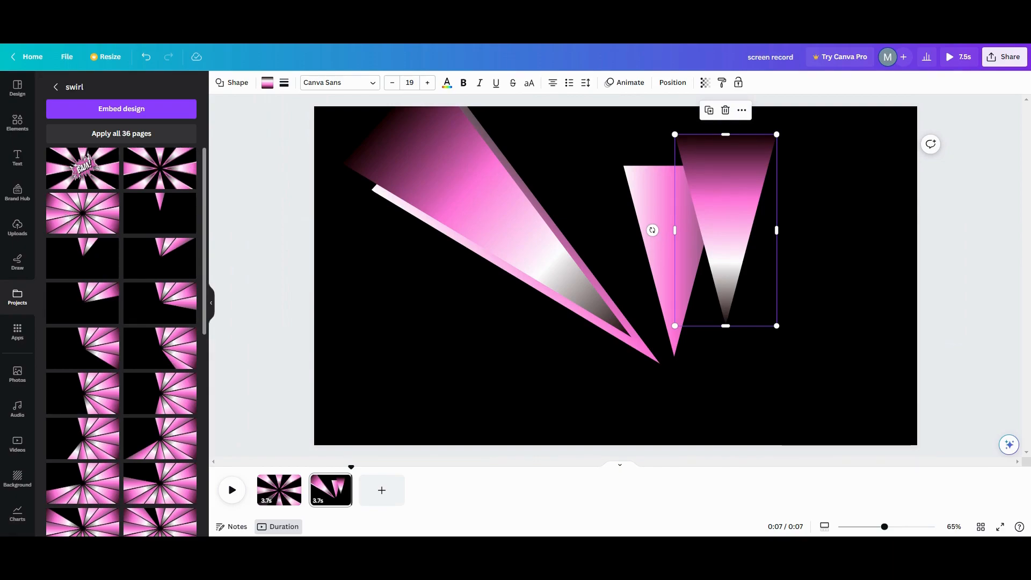
Rotate the dark-edged triangle counterclockwise and place it between the slanted ray and the upright pink triangle.
{"action": "left_click_drag", "start_coordinate": [734, 172], "coordinate": [612, 195]}
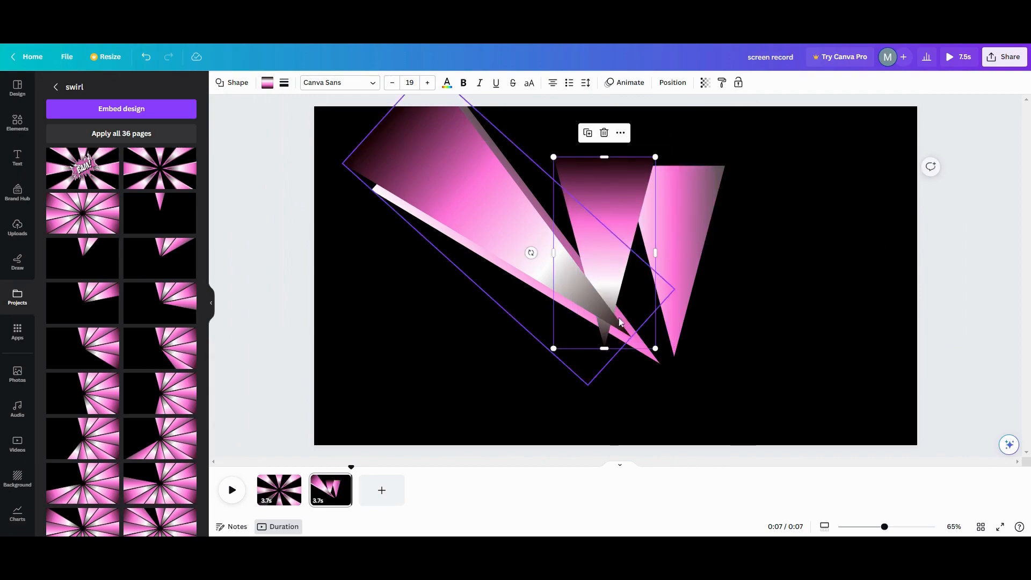
{"action": "left_click_drag", "start_coordinate": [531, 253], "coordinate": [570, 295]}
{"action": "left_click_drag", "start_coordinate": [602, 219], "coordinate": [616, 229]}
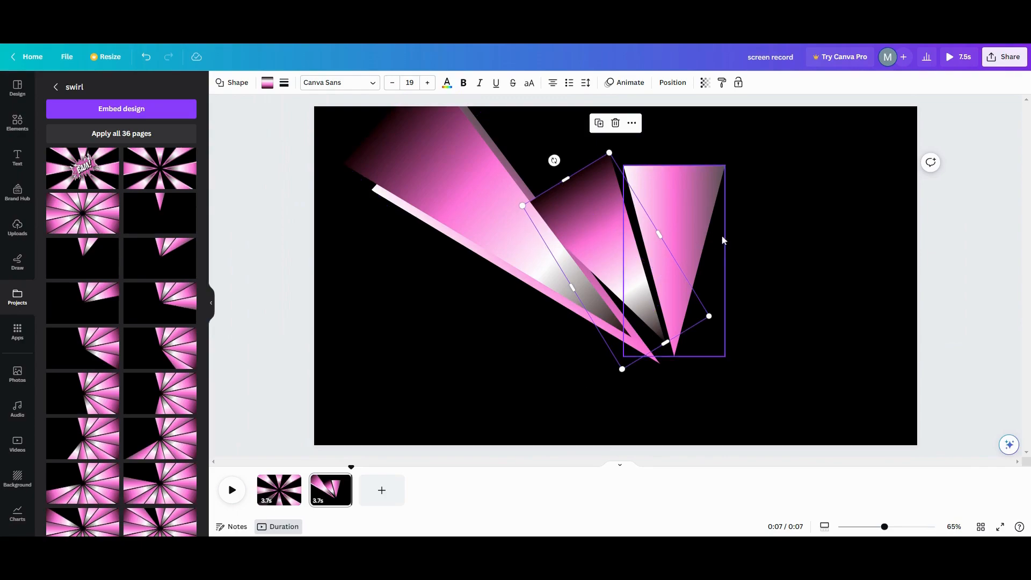
Move the upright pink triangle clear of the other shapes and open its custom gradient settings.
{"action": "left_click_drag", "start_coordinate": [693, 214], "coordinate": [759, 198]}
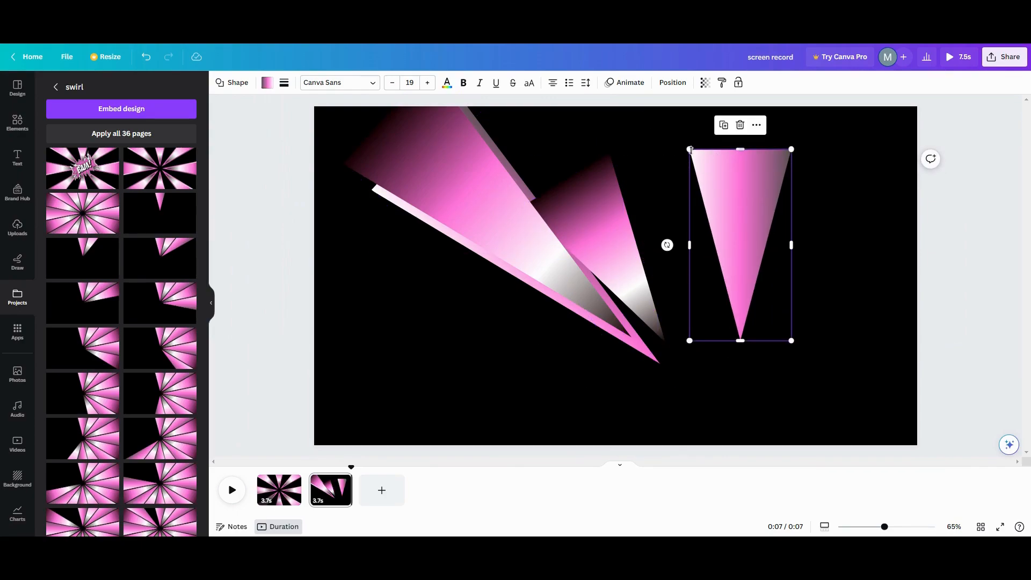
{"action": "left_click", "coordinate": [267, 83]}
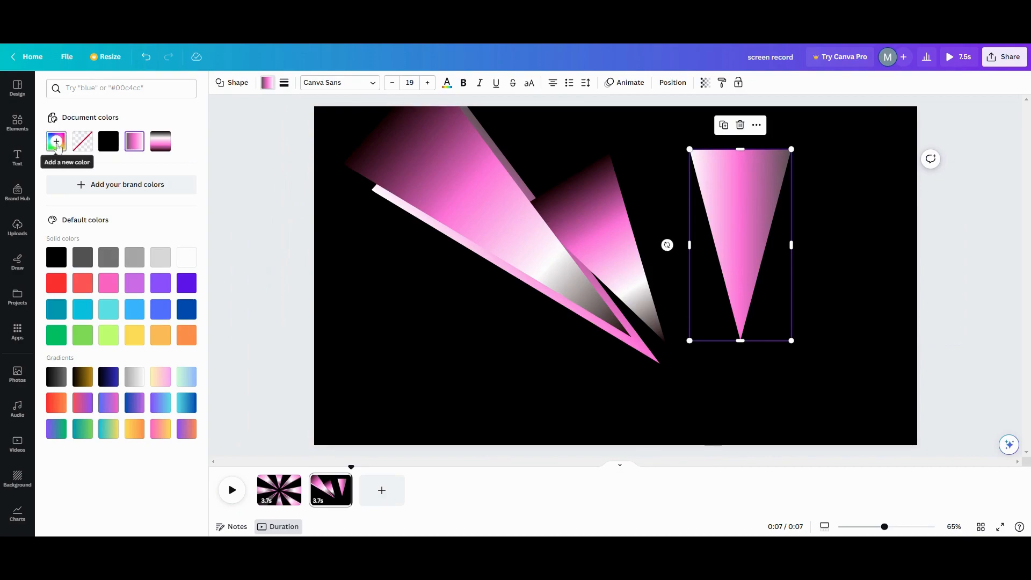
{"action": "left_click", "coordinate": [57, 142]}
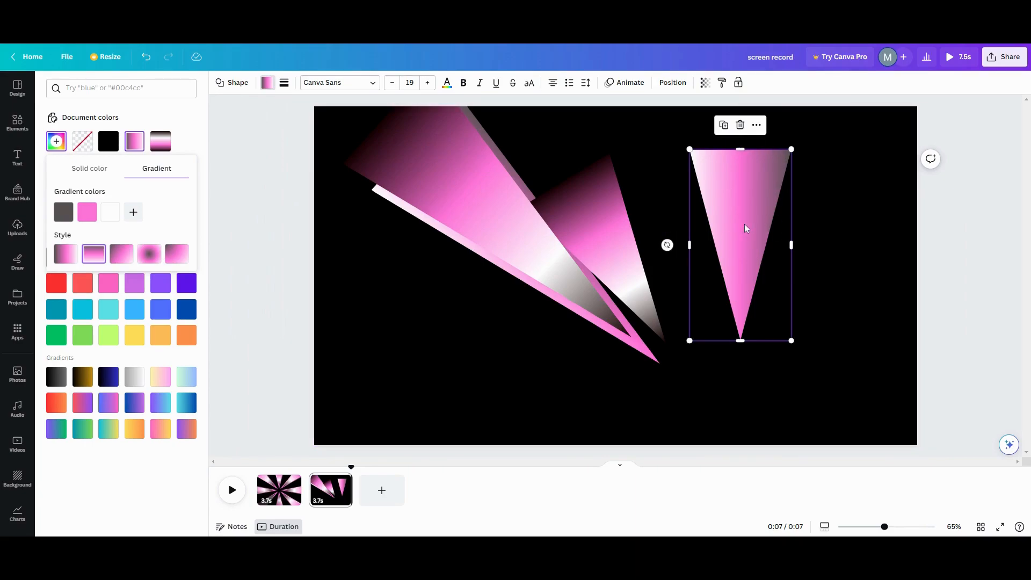
Turn the dark-edged triangle so it points straight down and place it beside the pink triangle.
{"action": "left_click", "coordinate": [609, 231]}
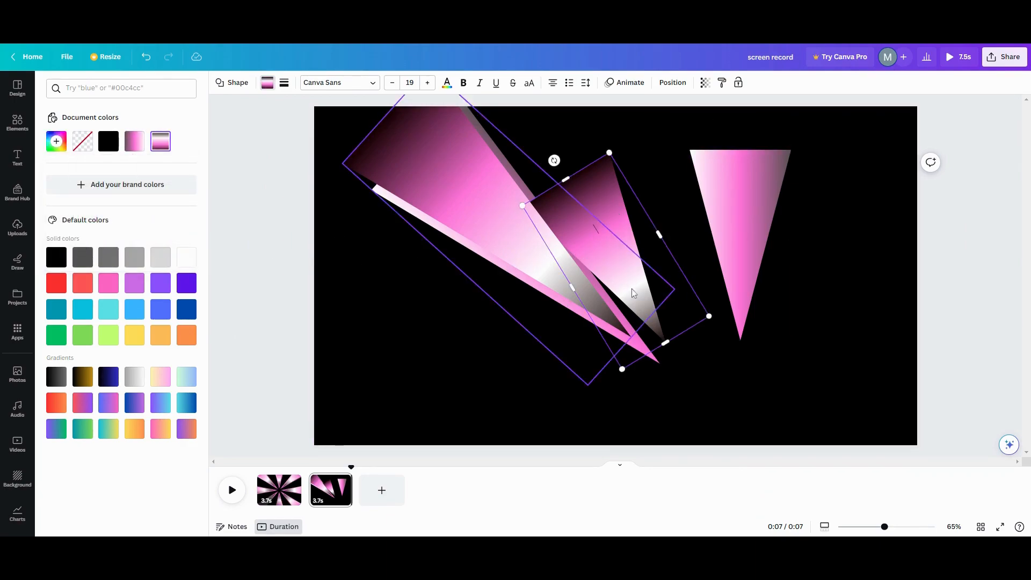
{"action": "mouse_move", "coordinate": [656, 330]}
{"action": "left_mouse_down"}
{"action": "mouse_move", "coordinate": [643, 333]}
{"action": "mouse_move", "coordinate": [665, 328]}
{"action": "left_mouse_up"}
{"action": "left_click_drag", "start_coordinate": [562, 160], "coordinate": [622, 140]}
{"action": "left_click_drag", "start_coordinate": [623, 295], "coordinate": [643, 253]}
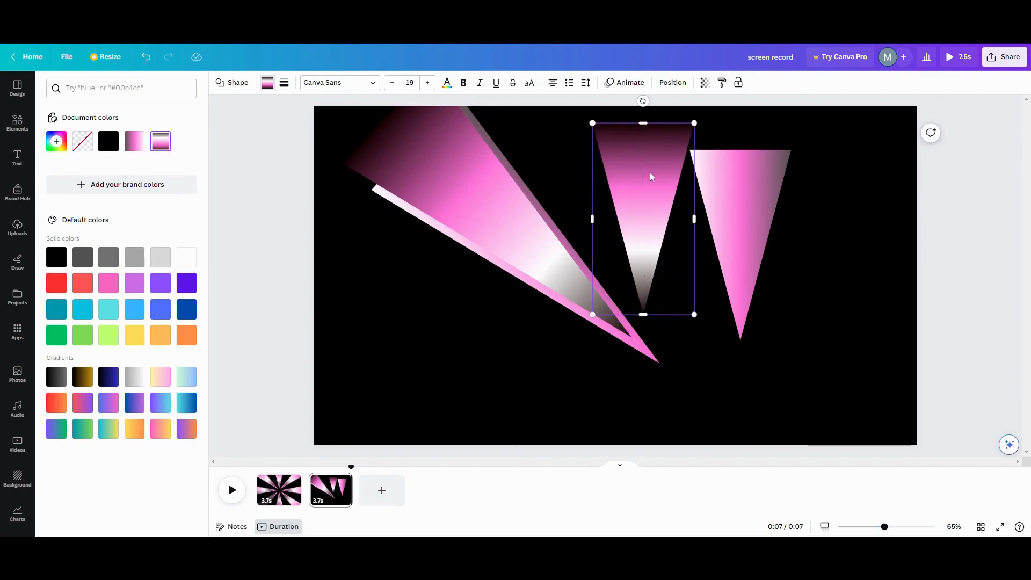
Open the custom gradient settings of the dark-edged triangle to examine its colors and style.
{"action": "left_click", "coordinate": [270, 86]}
{"action": "left_click", "coordinate": [271, 87]}
{"action": "left_click", "coordinate": [56, 141]}
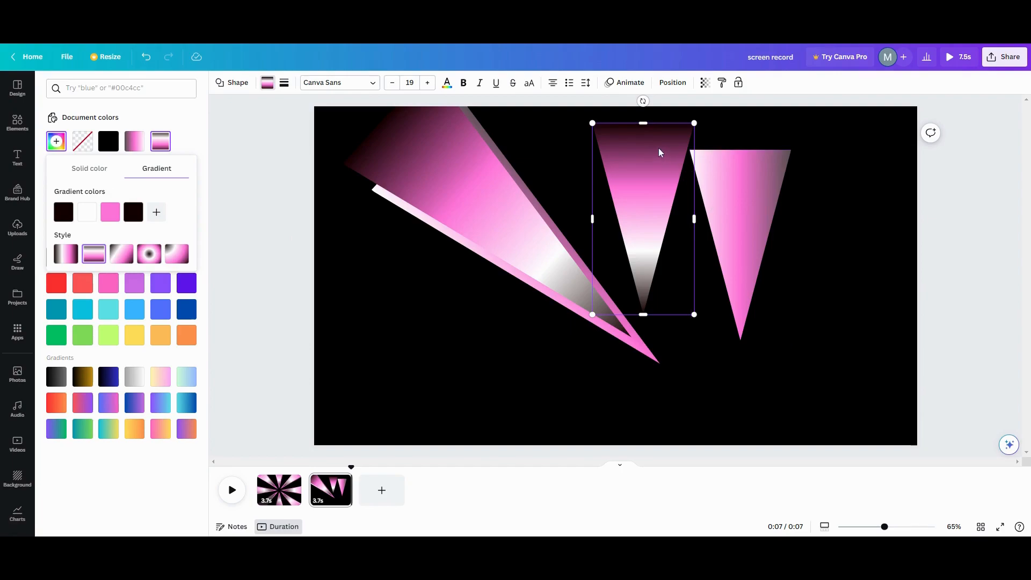
Narrow the white-to-pink triangle slightly and shift it upward on the second page.
{"action": "mouse_move", "coordinate": [642, 248]}
{"action": "left_mouse_down"}
{"action": "mouse_move", "coordinate": [645, 231]}
{"action": "mouse_move", "coordinate": [646, 241]}
{"action": "left_mouse_up"}
{"action": "left_click", "coordinate": [728, 210]}
{"action": "left_click_drag", "start_coordinate": [729, 210], "coordinate": [727, 190]}
{"action": "left_click_drag", "start_coordinate": [737, 282], "coordinate": [743, 290]}
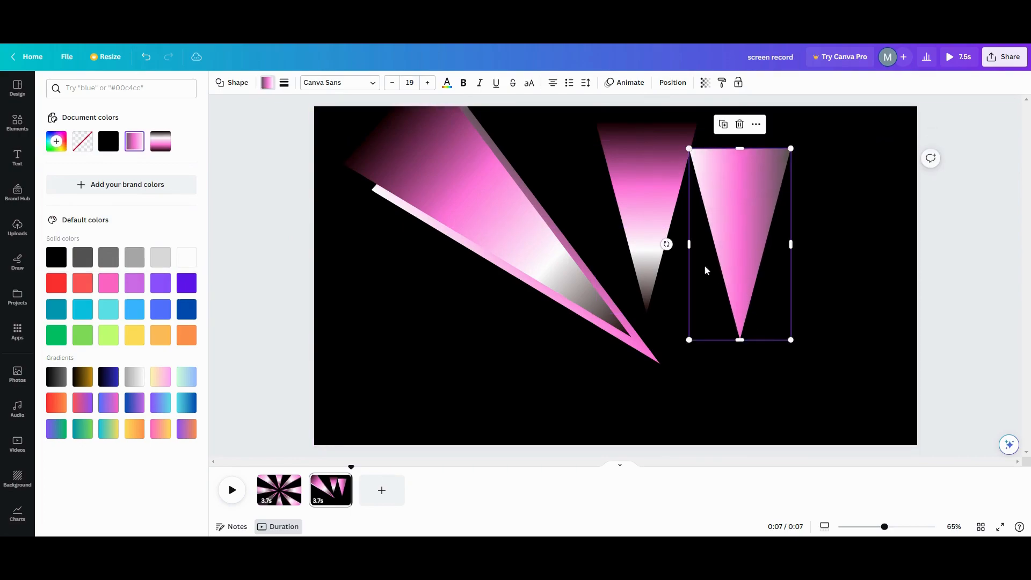
{"action": "mouse_move", "coordinate": [690, 246]}
{"action": "left_mouse_down"}
{"action": "mouse_move", "coordinate": [743, 237]}
{"action": "mouse_move", "coordinate": [699, 240]}
{"action": "left_mouse_up"}
{"action": "mouse_move", "coordinate": [746, 149]}
{"action": "left_mouse_down"}
{"action": "mouse_move", "coordinate": [757, 117]}
{"action": "mouse_move", "coordinate": [748, 149]}
{"action": "left_mouse_up"}
{"action": "left_click_drag", "start_coordinate": [738, 221], "coordinate": [738, 204]}
Rotate the dark-edged triangle clockwise until it lies sideways, and place its tip against the upright pink triangle's point.
{"action": "left_click_drag", "start_coordinate": [664, 230], "coordinate": [766, 258]}
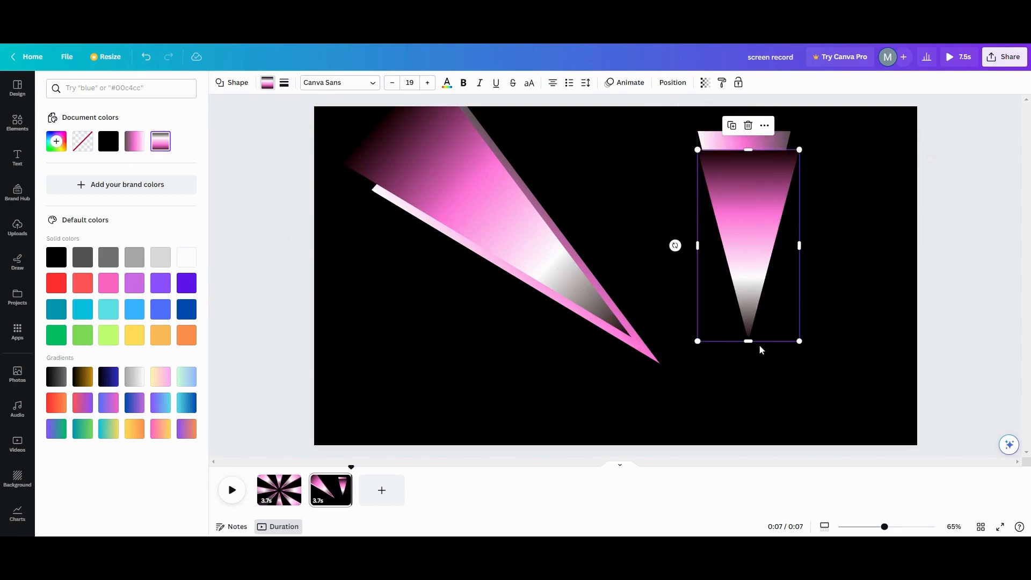
{"action": "left_click_drag", "start_coordinate": [675, 246], "coordinate": [746, 161]}
{"action": "left_click_drag", "start_coordinate": [742, 237], "coordinate": [830, 310]}
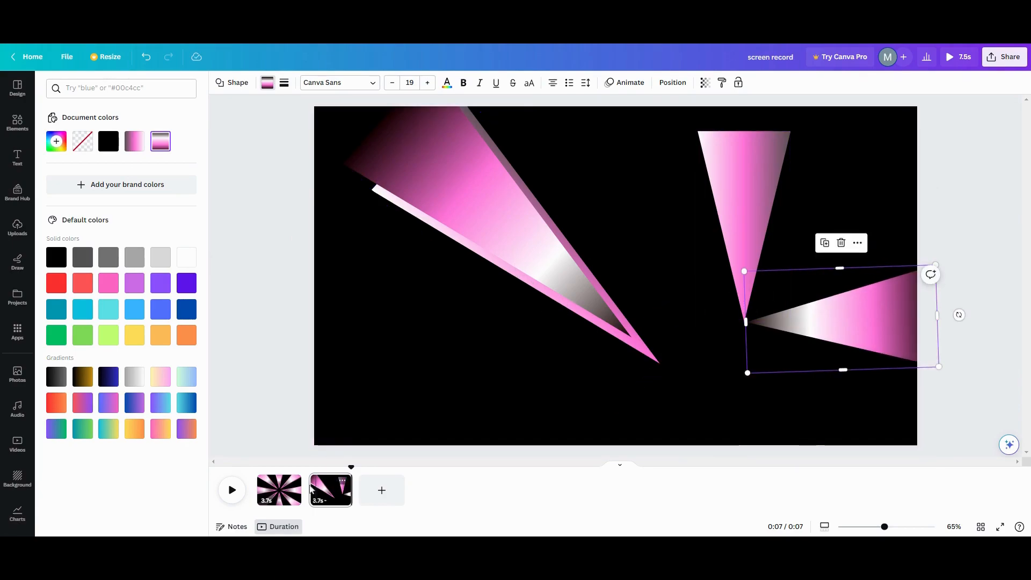
Add a circle to the first page, shrink it and center it where the sunburst rays meet.
{"action": "left_click", "coordinate": [279, 489]}
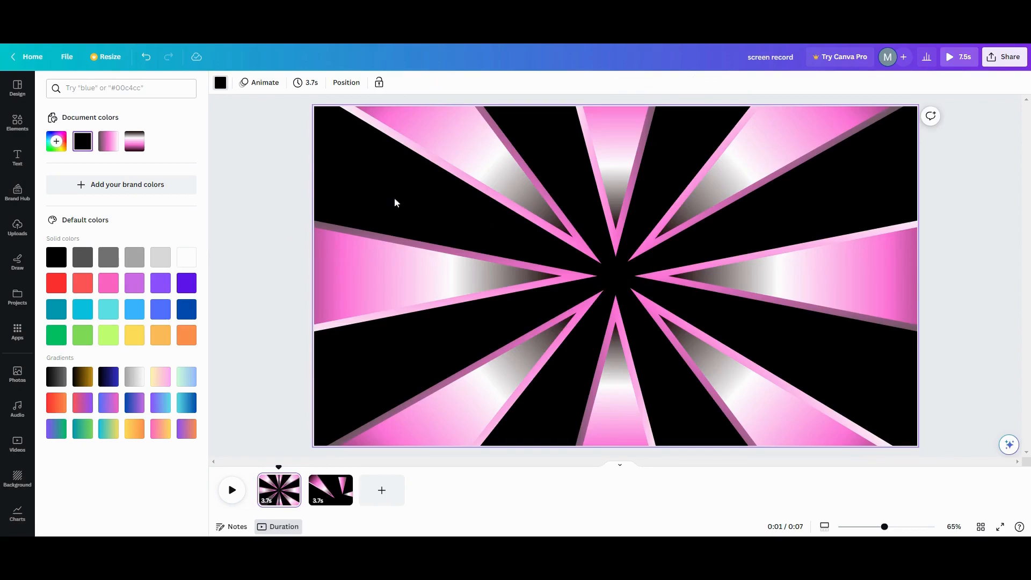
{"action": "left_click", "coordinate": [17, 125]}
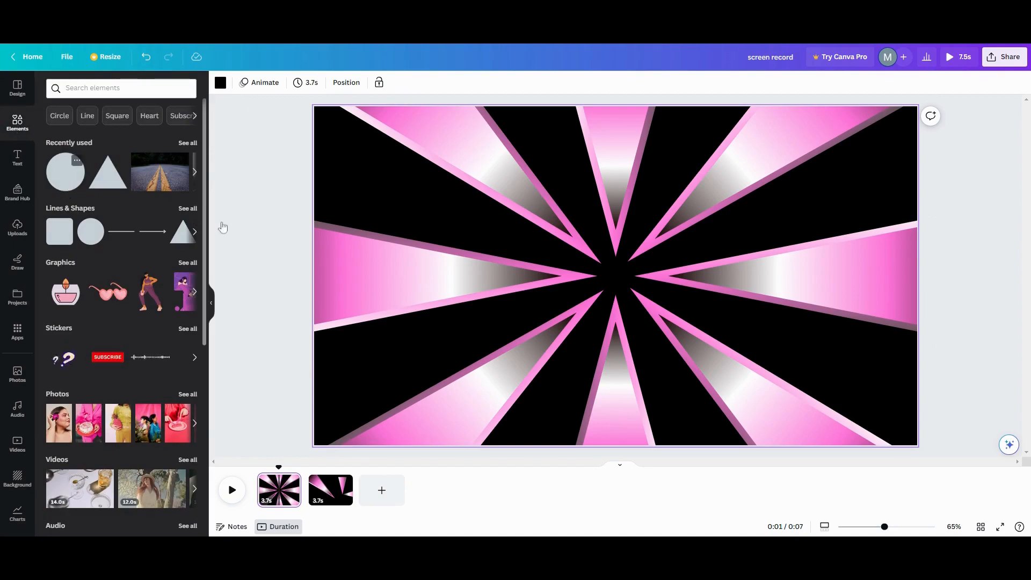
{"action": "key", "text": "c"}
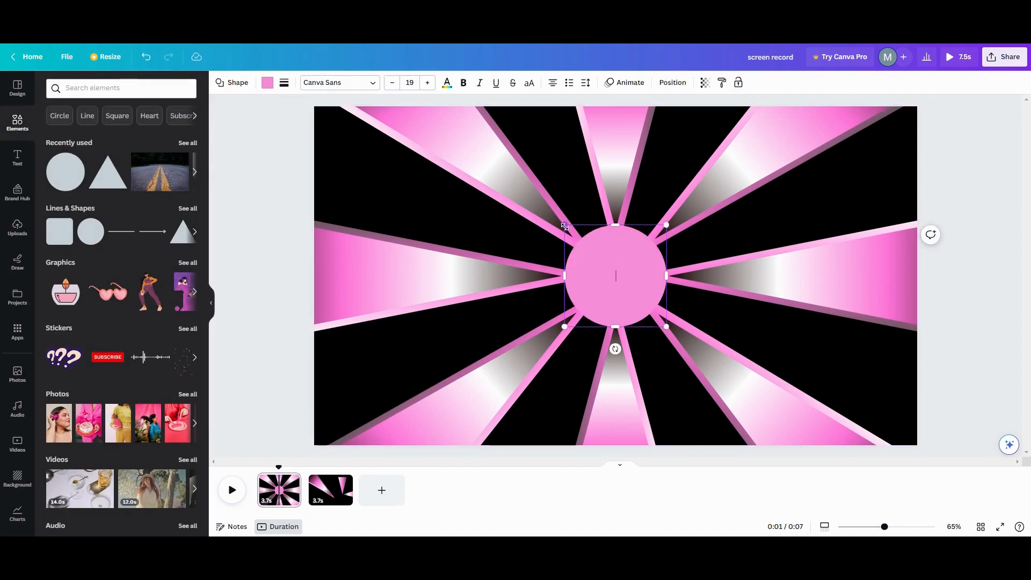
{"action": "left_click_drag", "start_coordinate": [564, 228], "coordinate": [619, 279]}
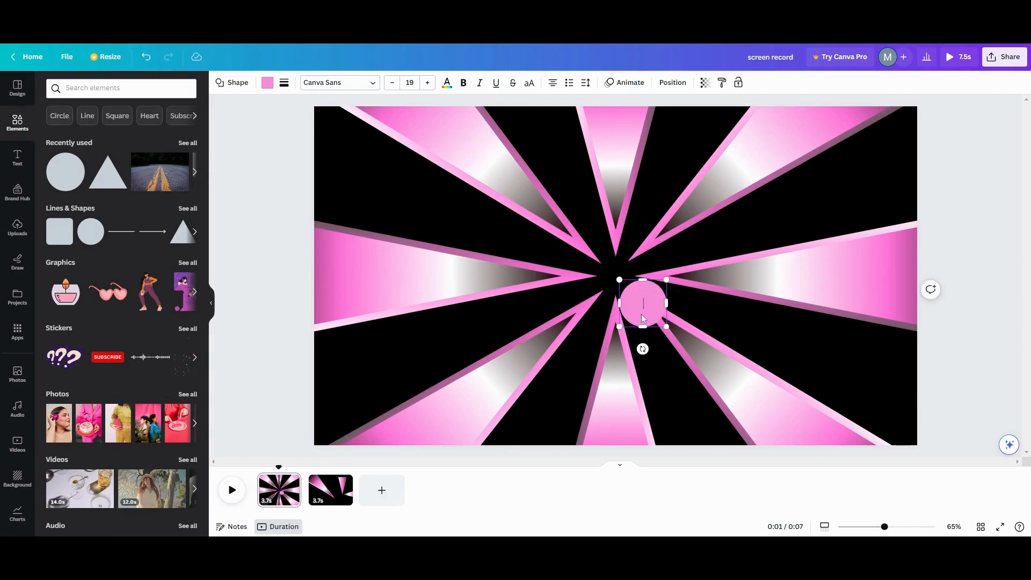
{"action": "left_click_drag", "start_coordinate": [654, 314], "coordinate": [627, 287]}
Recolor the center circle light blue and shrink it slightly, and undo back to before the circle was added.
{"action": "left_click", "coordinate": [268, 83]}
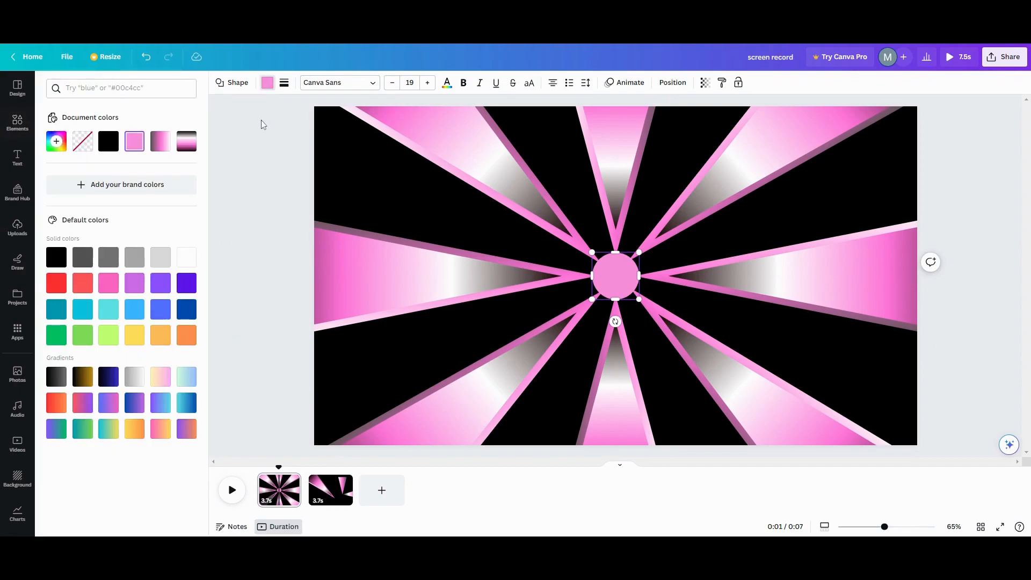
{"action": "left_click", "coordinate": [135, 310]}
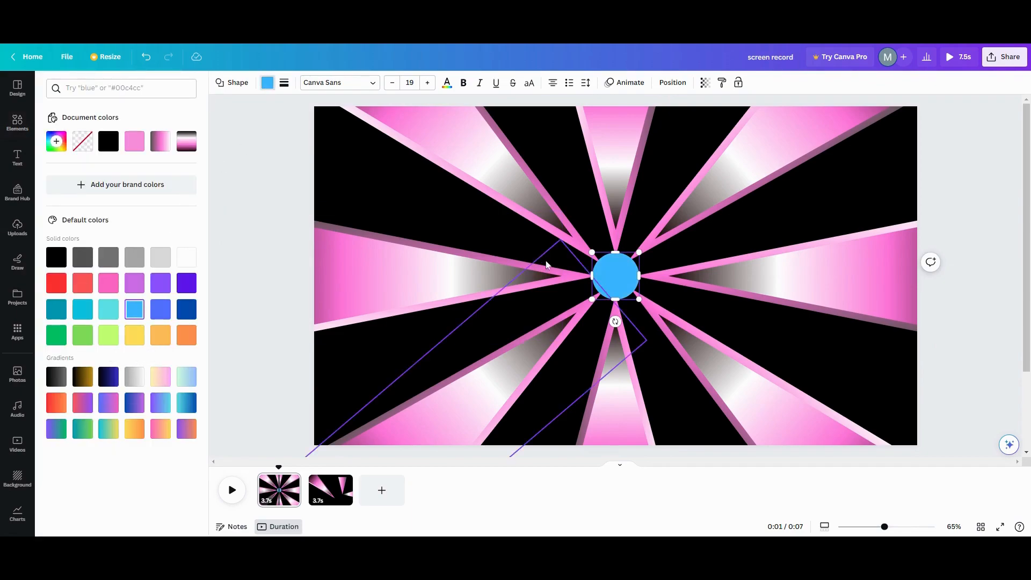
{"action": "left_click_drag", "start_coordinate": [593, 251], "coordinate": [598, 257]}
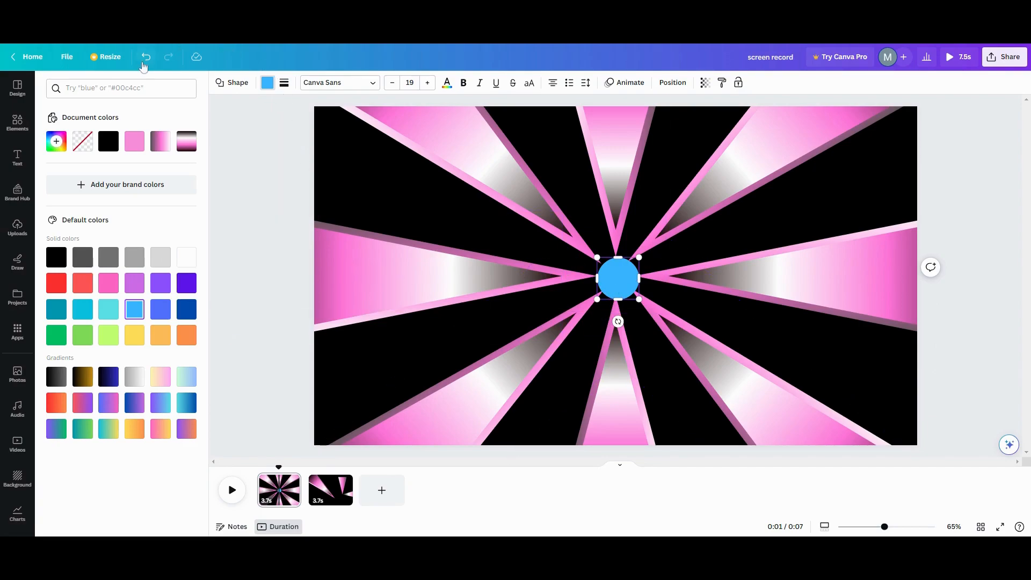
{"action": "left_click", "coordinate": [144, 65]}
{"action": "left_click", "coordinate": [144, 66]}
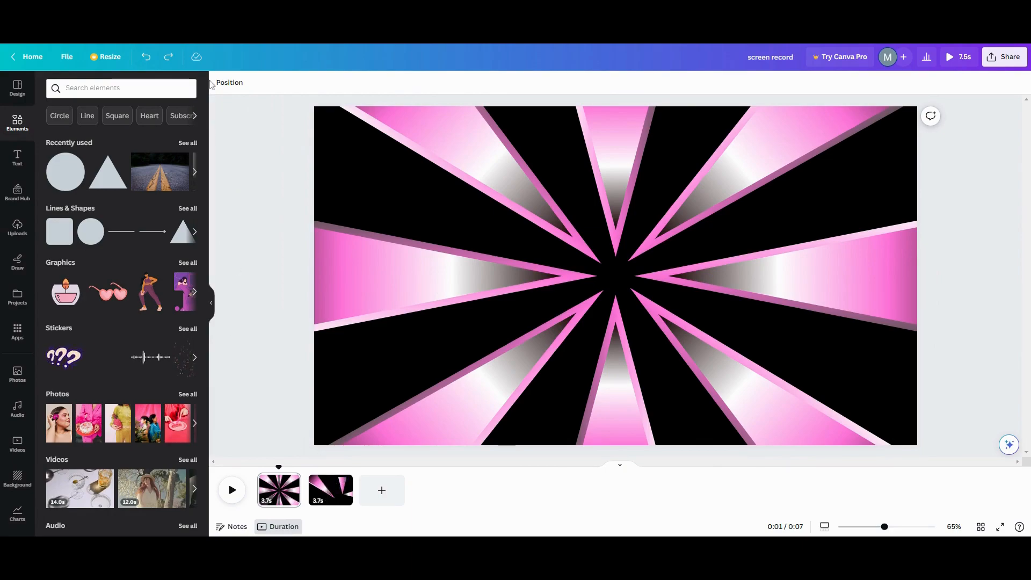
Add a blank page at the end of the design and delete the second page with the practice triangles.
{"action": "left_click", "coordinate": [373, 493]}
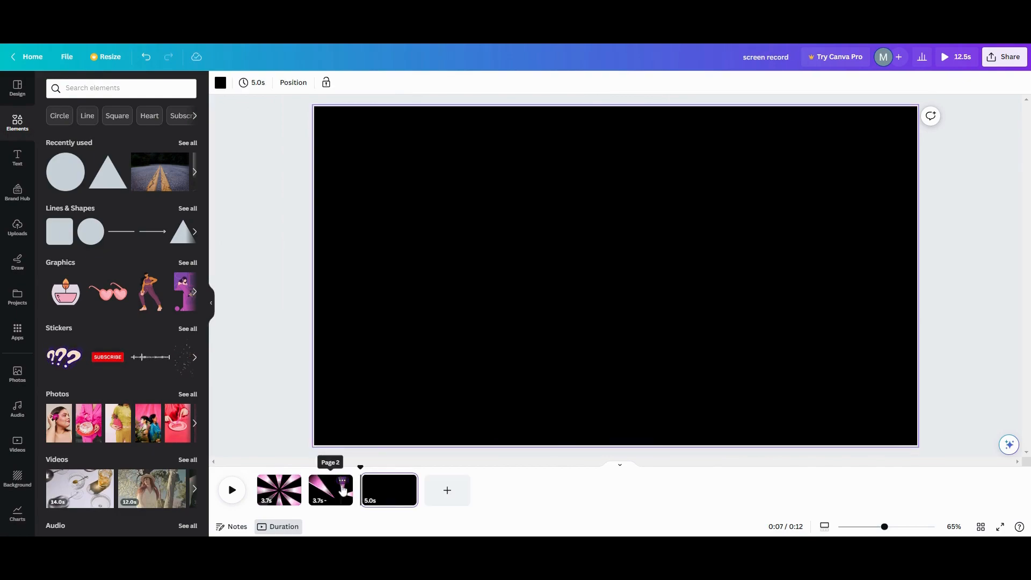
{"action": "left_click", "coordinate": [342, 482]}
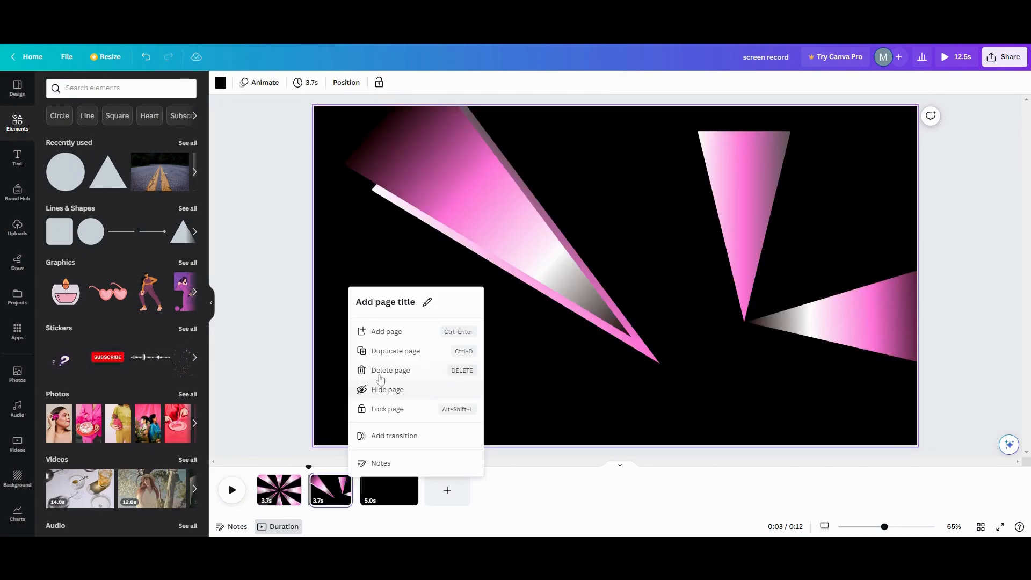
{"action": "key", "text": "Delete"}
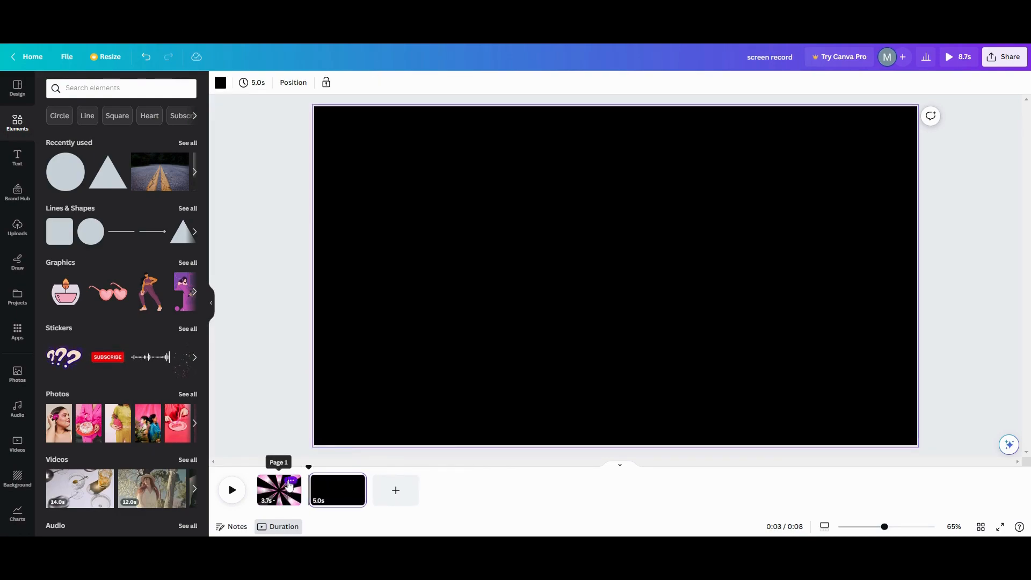
Apply the full gradient sunburst page from the swirl project to the blank second page.
{"action": "left_click", "coordinate": [290, 485]}
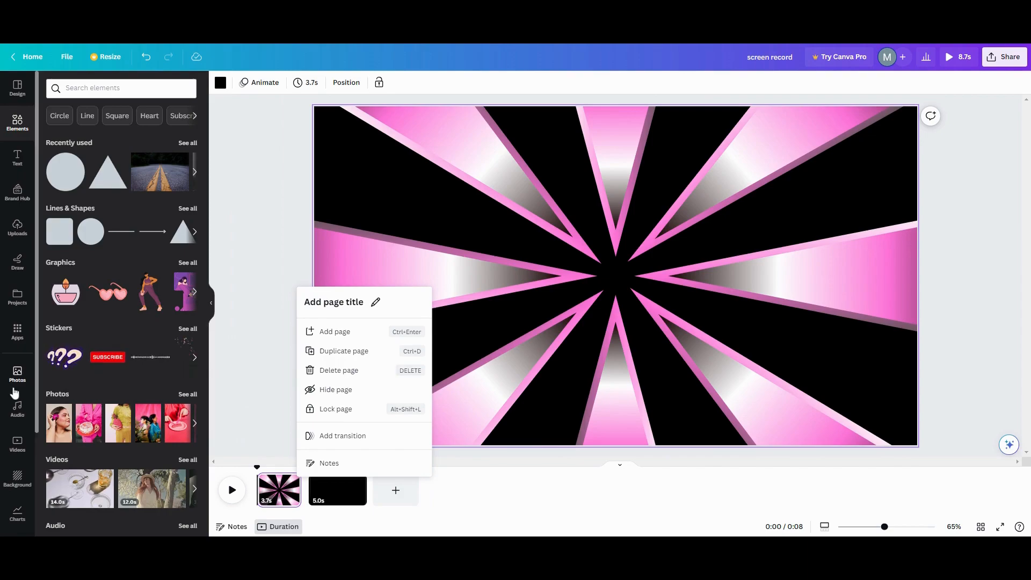
{"action": "left_click", "coordinate": [18, 302]}
{"action": "left_click", "coordinate": [18, 302]}
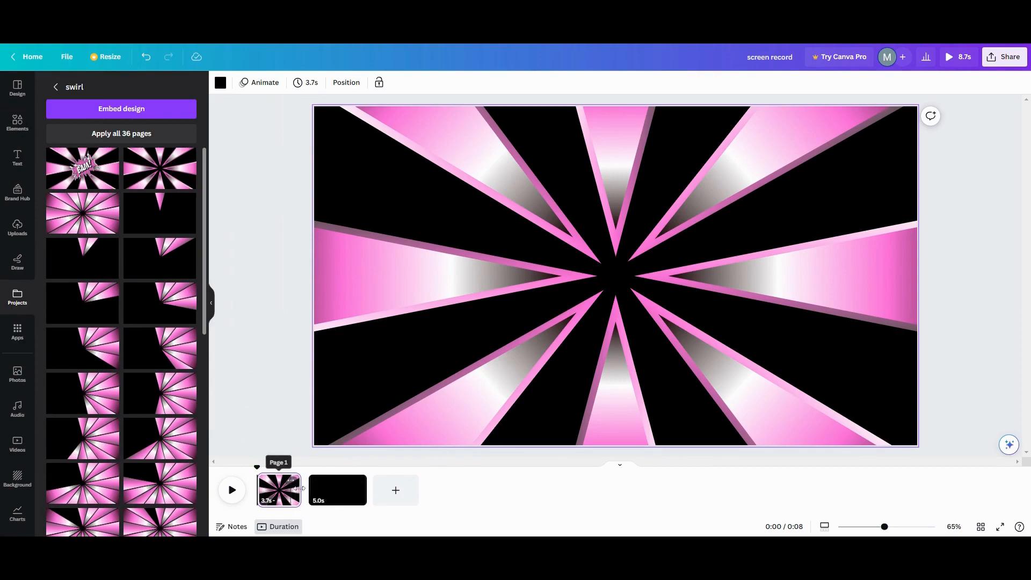
{"action": "left_click", "coordinate": [335, 490]}
{"action": "left_click", "coordinate": [97, 214]}
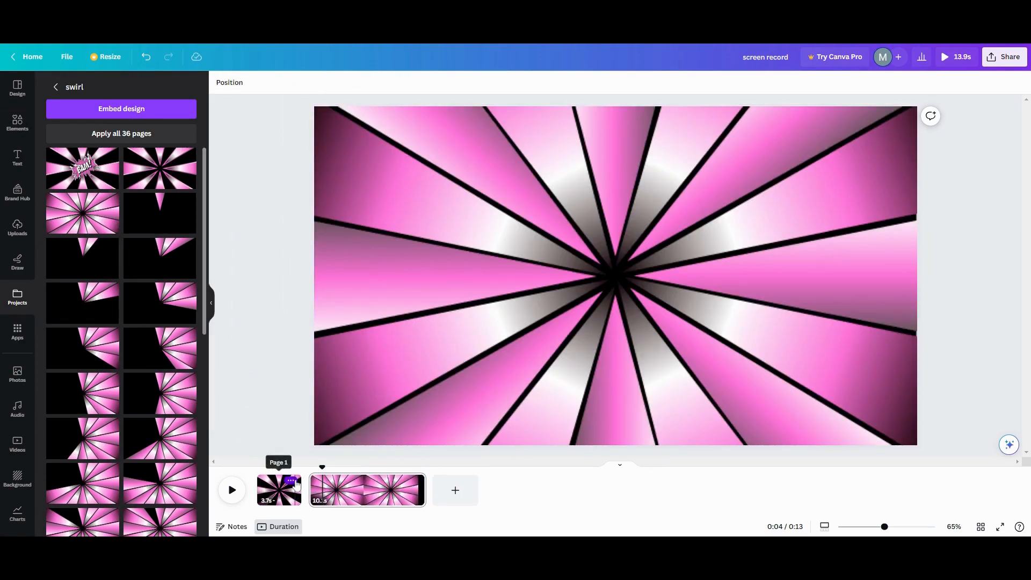
Delete the first page so the design keeps only the full gradient sunburst page.
{"action": "left_click", "coordinate": [292, 481]}
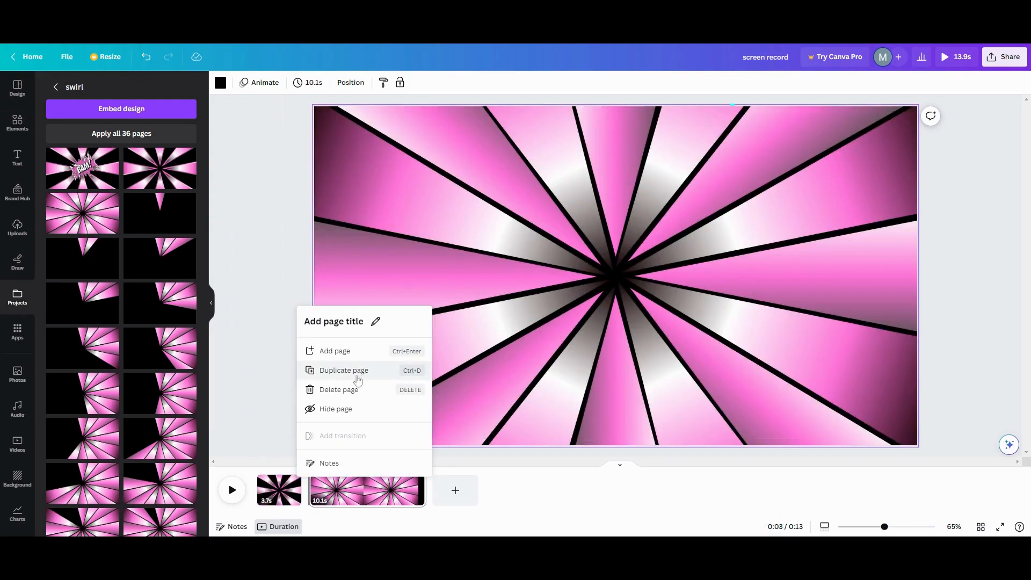
{"action": "left_click", "coordinate": [333, 390]}
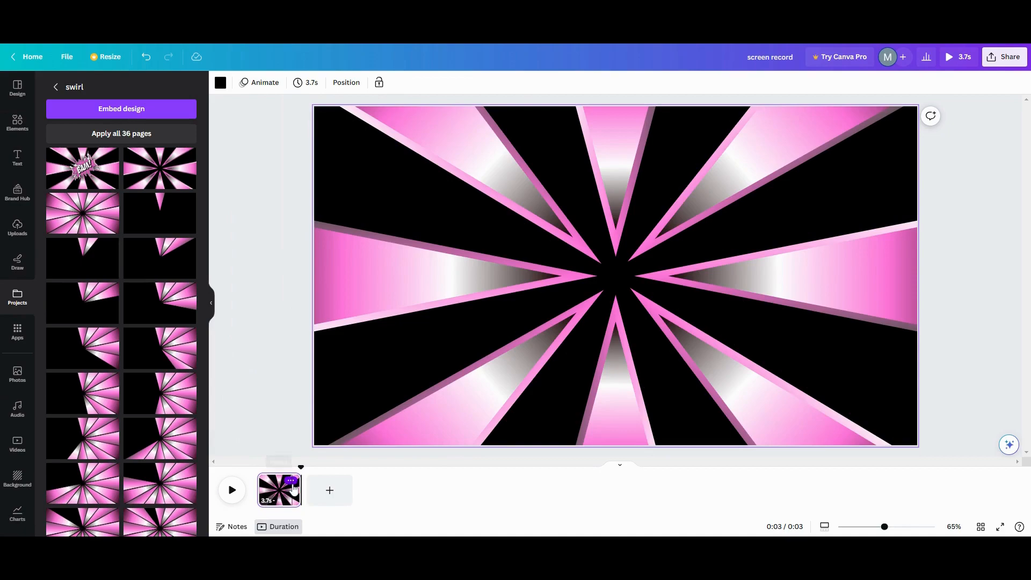
{"action": "left_click", "coordinate": [265, 111]}
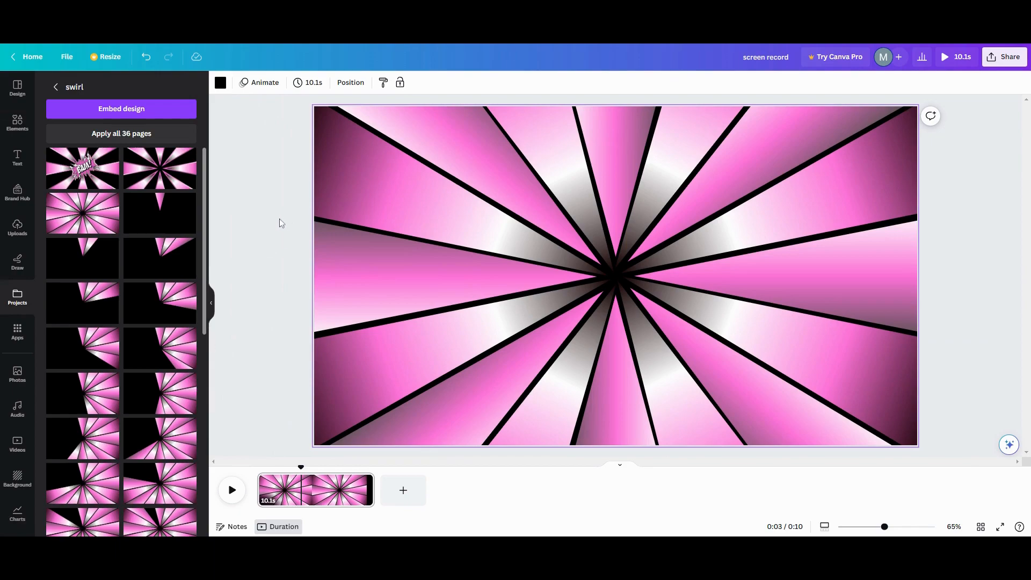
Ungroup the dark-edged gradient triangles of the sunburst.
{"action": "left_click", "coordinate": [287, 235]}
{"action": "left_click", "coordinate": [397, 214]}
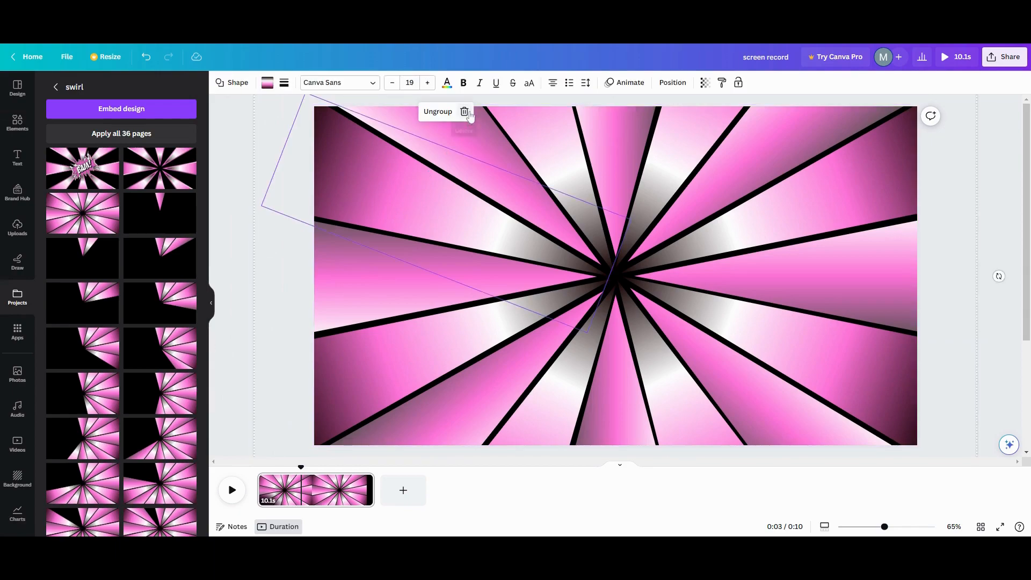
{"action": "left_click", "coordinate": [431, 116]}
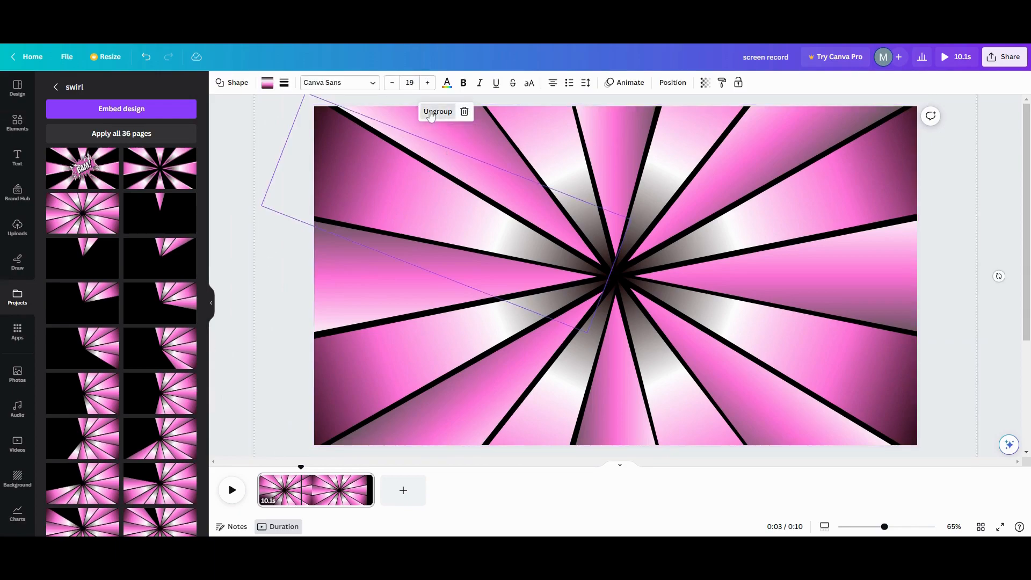
{"action": "left_click", "coordinate": [240, 304]}
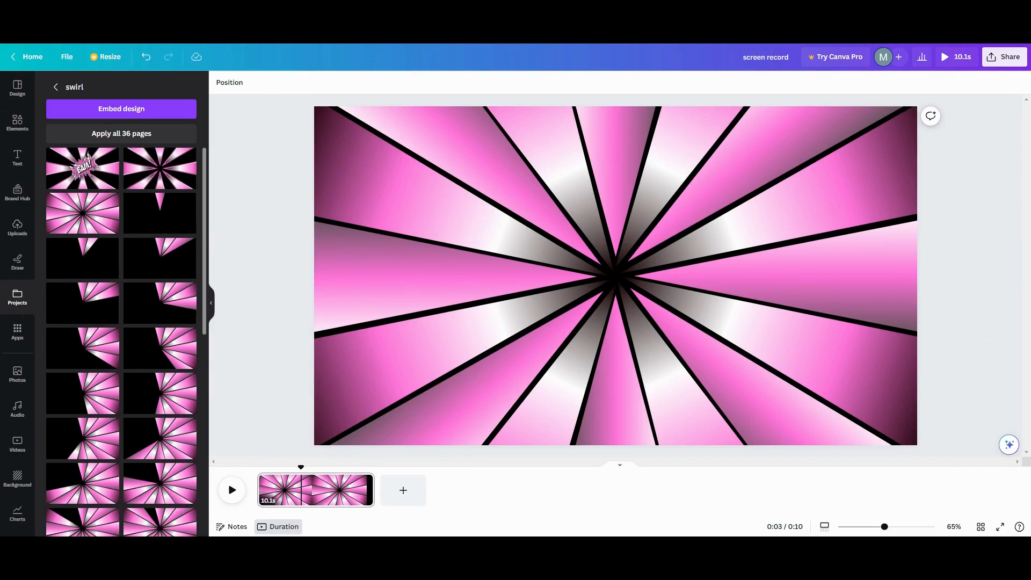
Show the page's layers, select the eight separate dark-edged triangles above the pink ray group, and group them.
{"action": "left_click", "coordinate": [228, 84]}
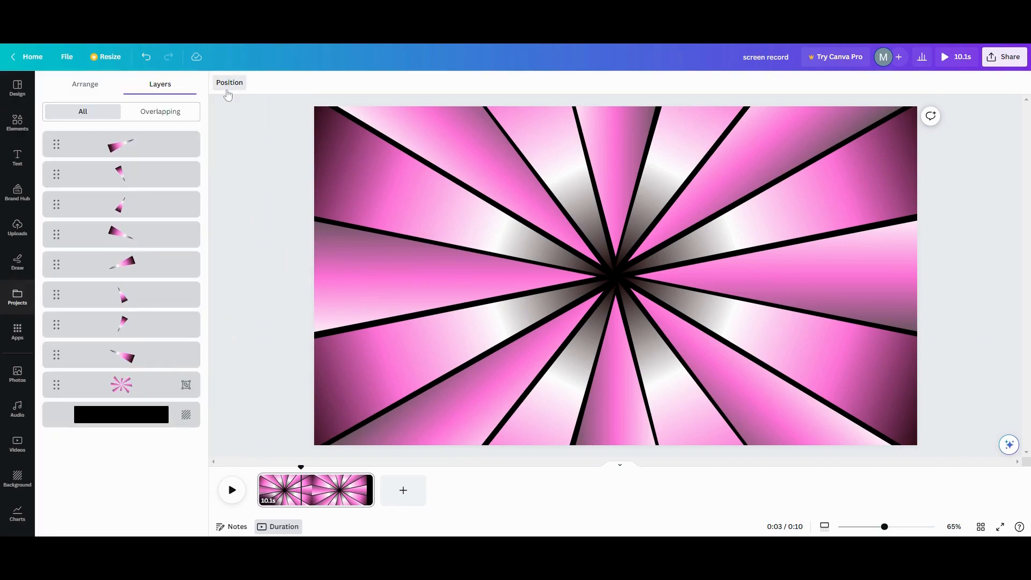
{"action": "left_click", "coordinate": [169, 154]}
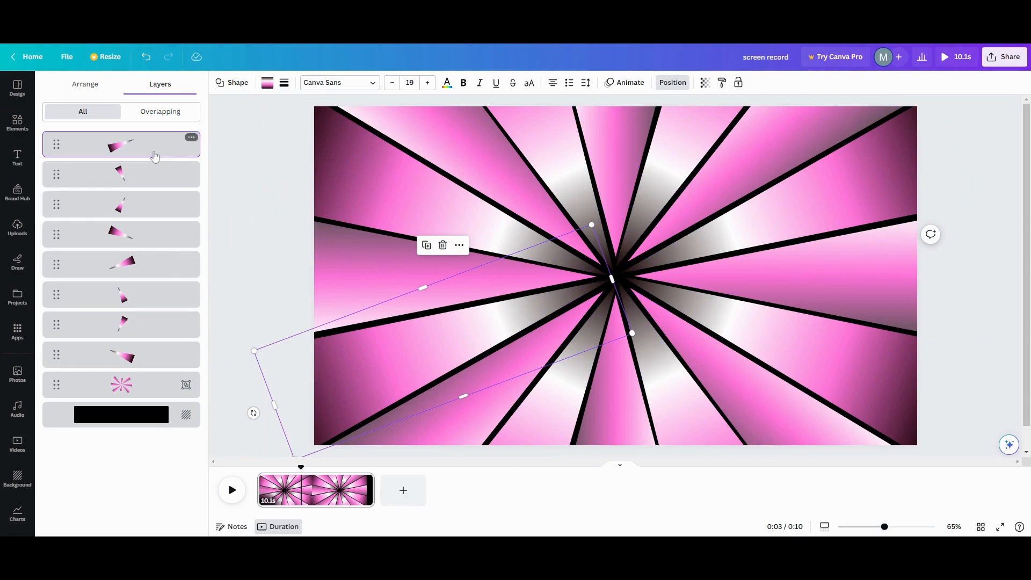
{"action": "left_click", "coordinate": [157, 184], "text": "shift"}
{"action": "left_click", "coordinate": [154, 202], "text": "shift"}
{"action": "left_click", "coordinate": [152, 261], "text": "shift"}
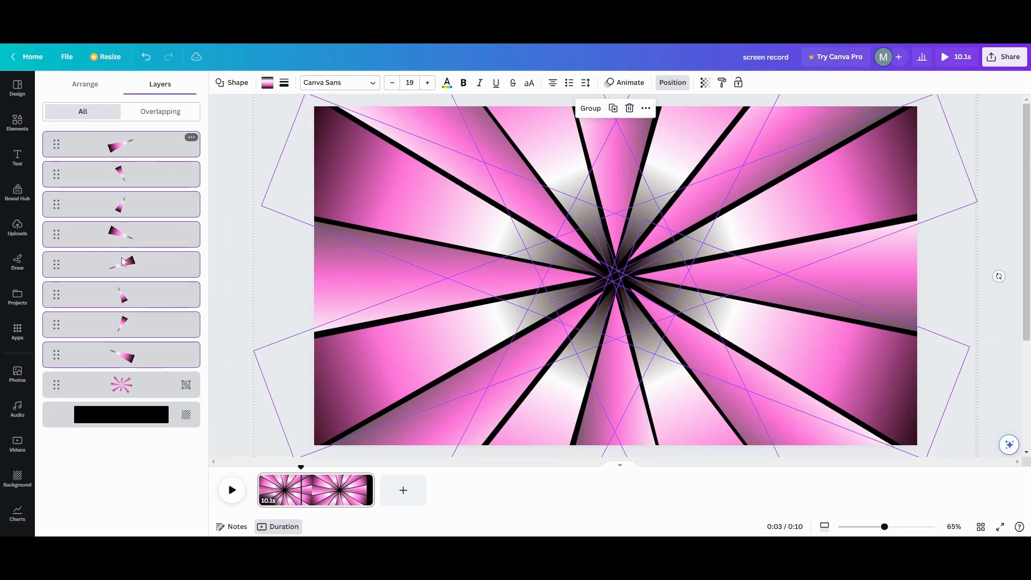
{"action": "left_click", "coordinate": [591, 108]}
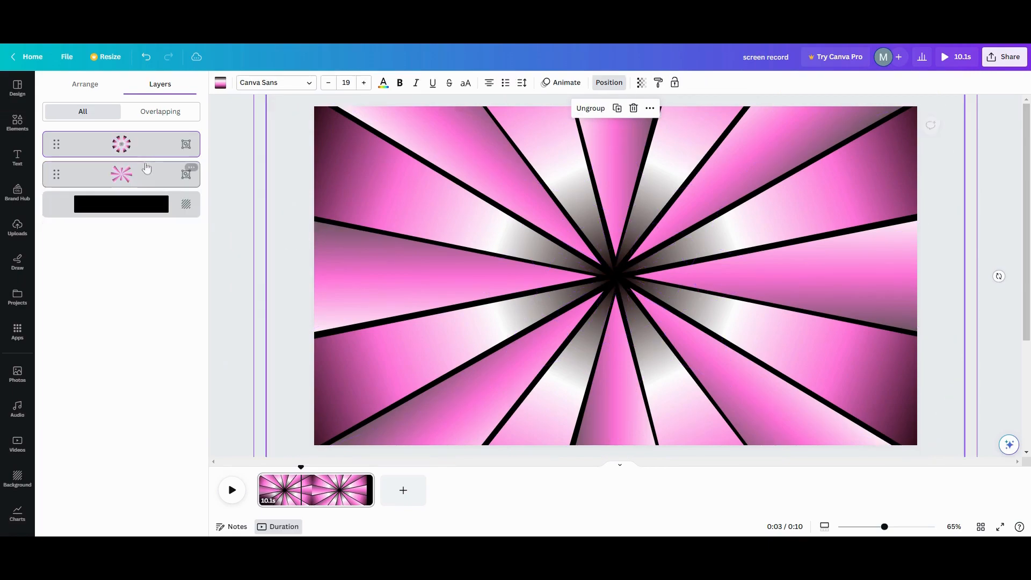
{"action": "left_click", "coordinate": [113, 176]}
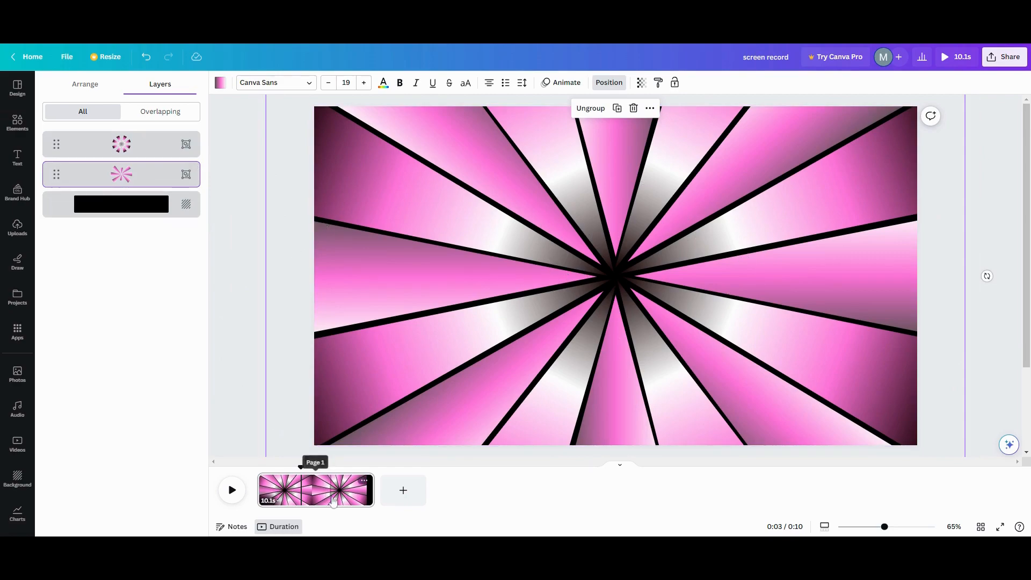
{"action": "left_click", "coordinate": [365, 483]}
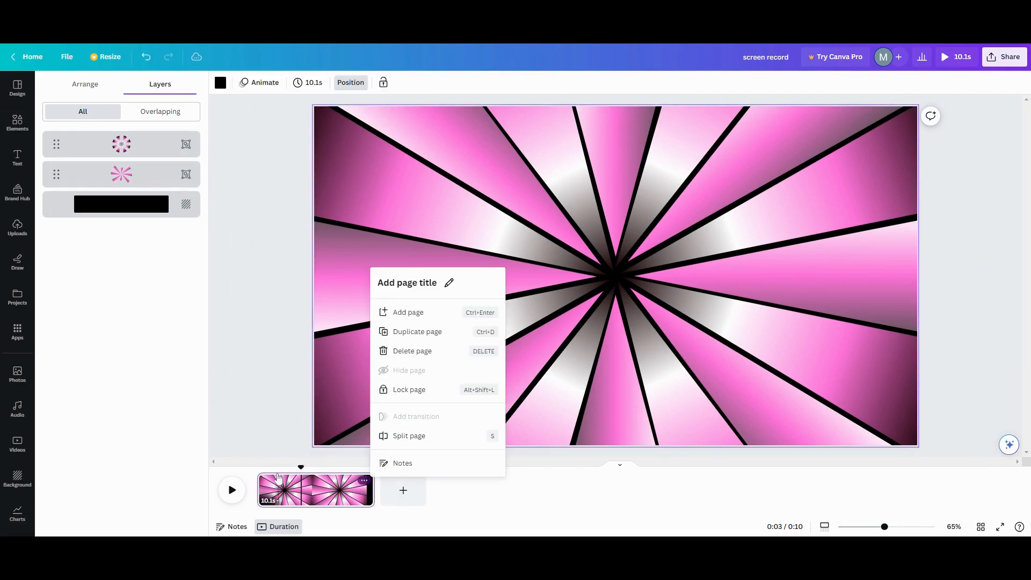
{"action": "left_click", "coordinate": [261, 428]}
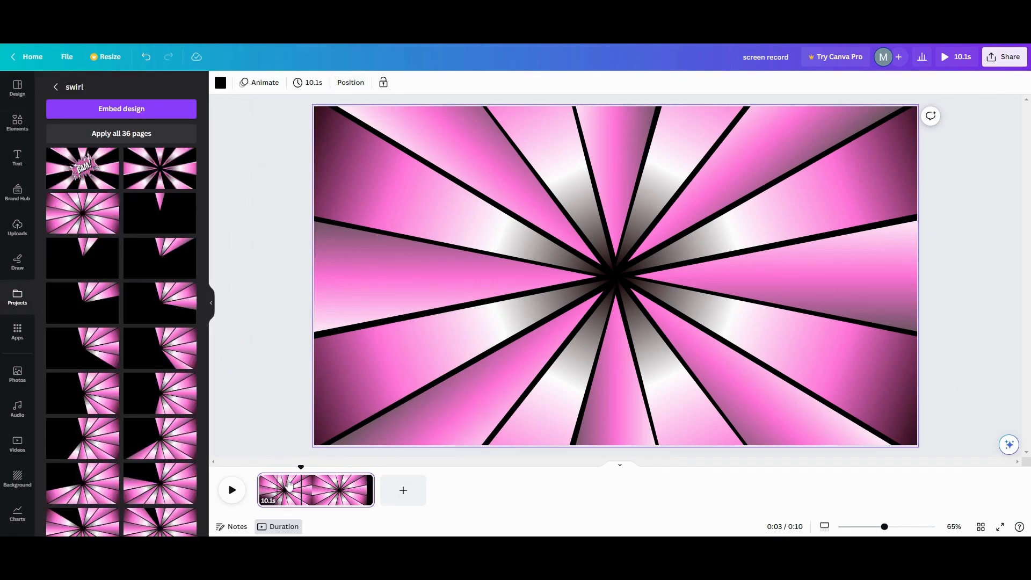
Select the topmost group of dark-edged triangles in the layers and apply the Rotate motion effect to it.
{"action": "left_click", "coordinate": [351, 82]}
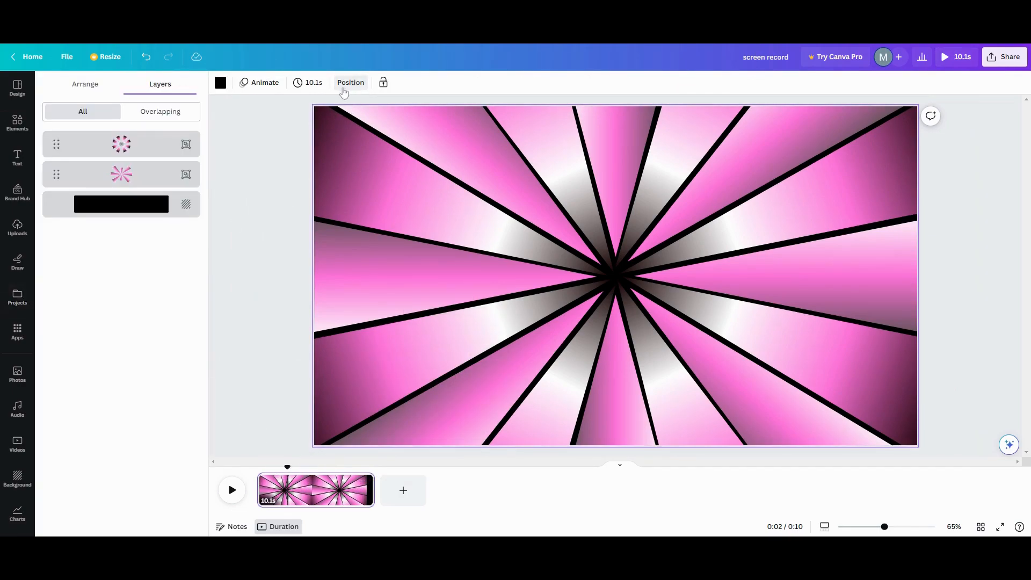
{"action": "left_click", "coordinate": [125, 153]}
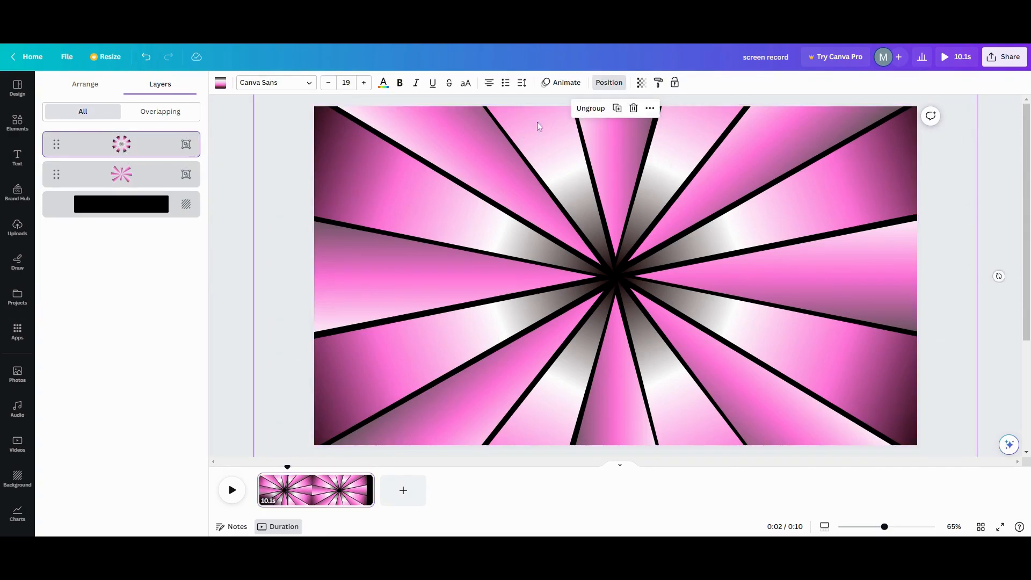
{"action": "left_click", "coordinate": [575, 84]}
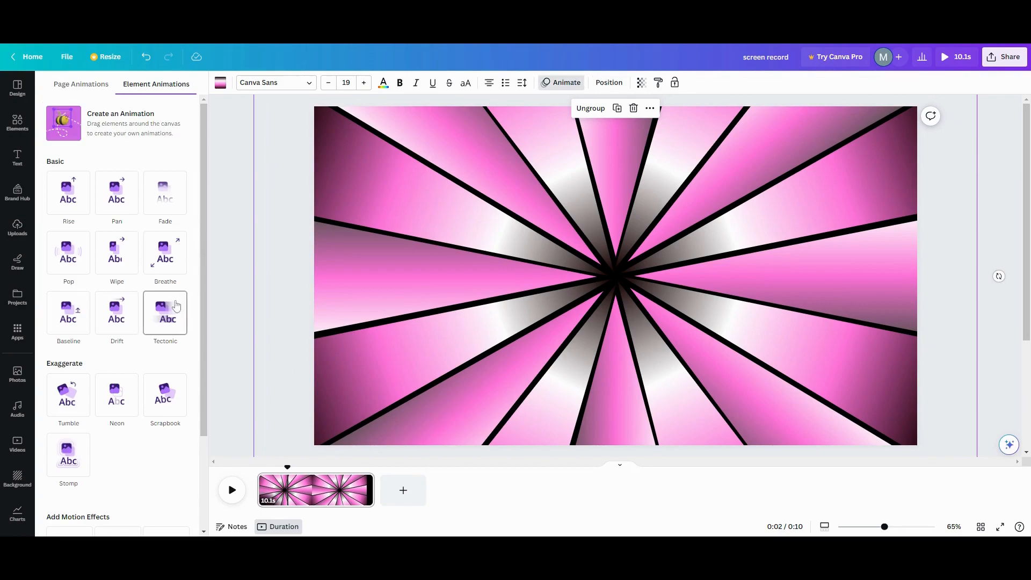
{"action": "scroll", "coordinate": [144, 327], "scroll_direction": "down", "scroll_amount": 2}
{"action": "scroll", "coordinate": [144, 326], "scroll_direction": "down", "scroll_amount": 1}
{"action": "left_click", "coordinate": [74, 438]}
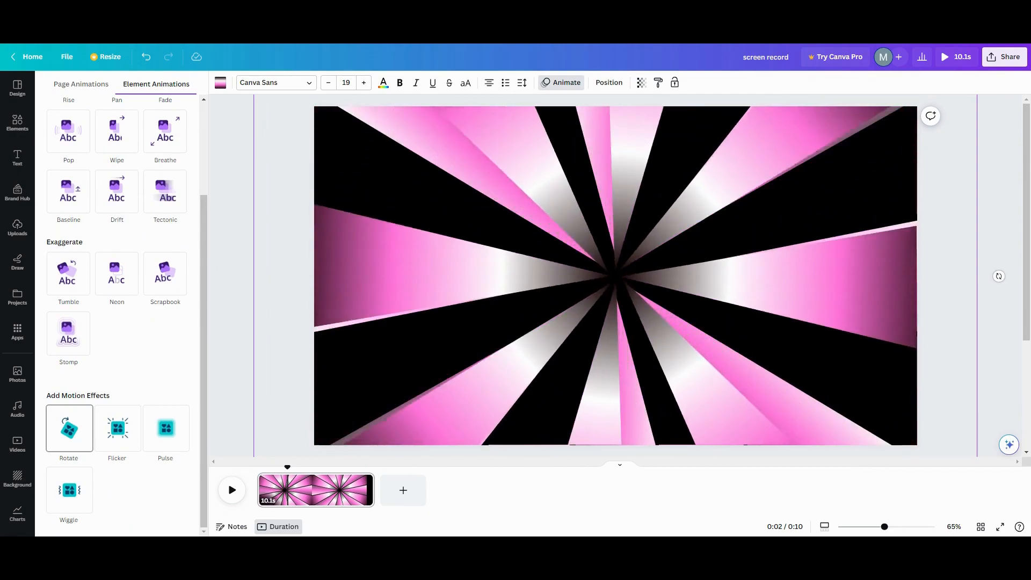
{"action": "left_click", "coordinate": [72, 433]}
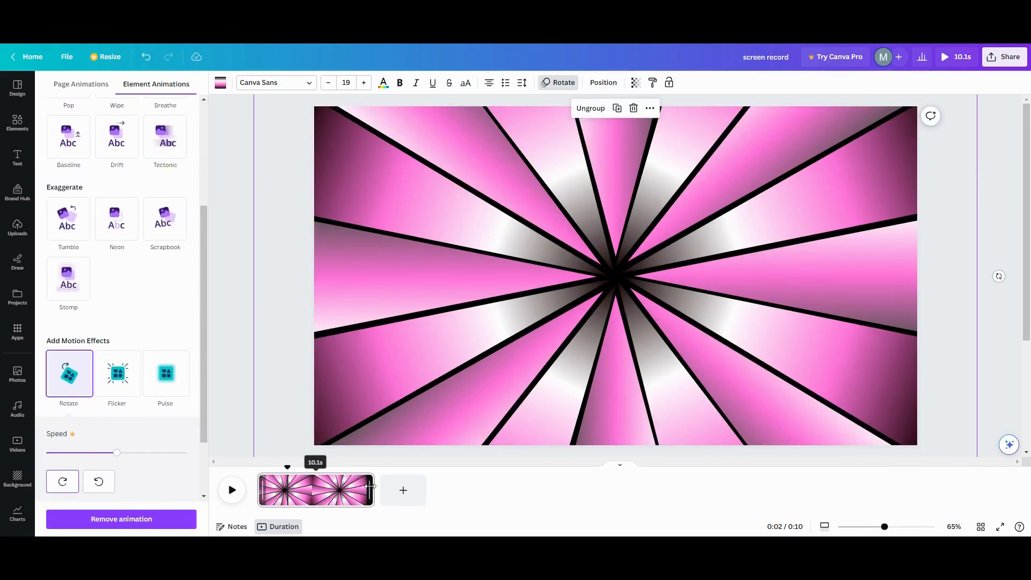
Try to reverse the triangle group's rotation direction to counterclockwise.
{"action": "left_click", "coordinate": [99, 483]}
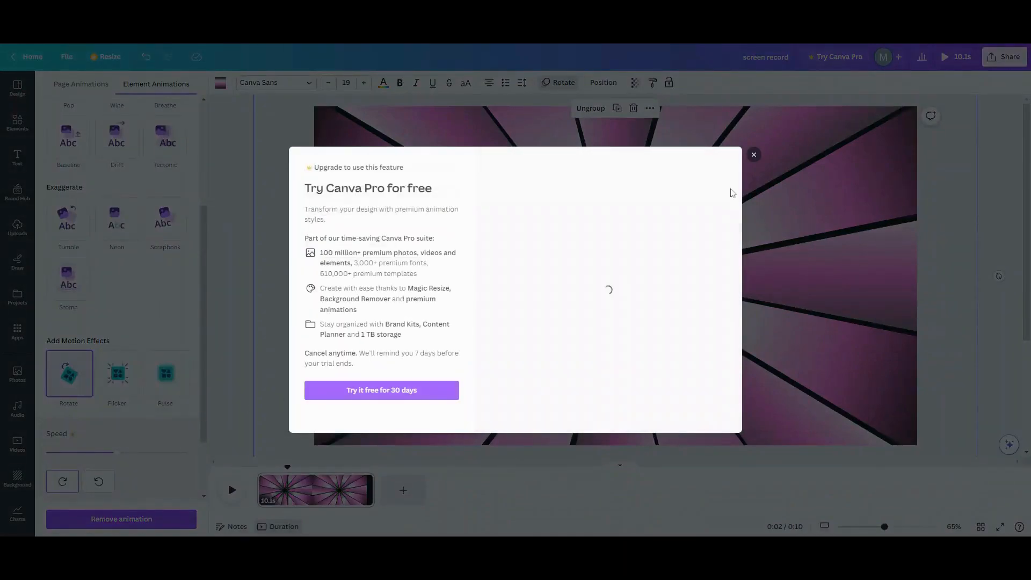
{"action": "left_click", "coordinate": [754, 155]}
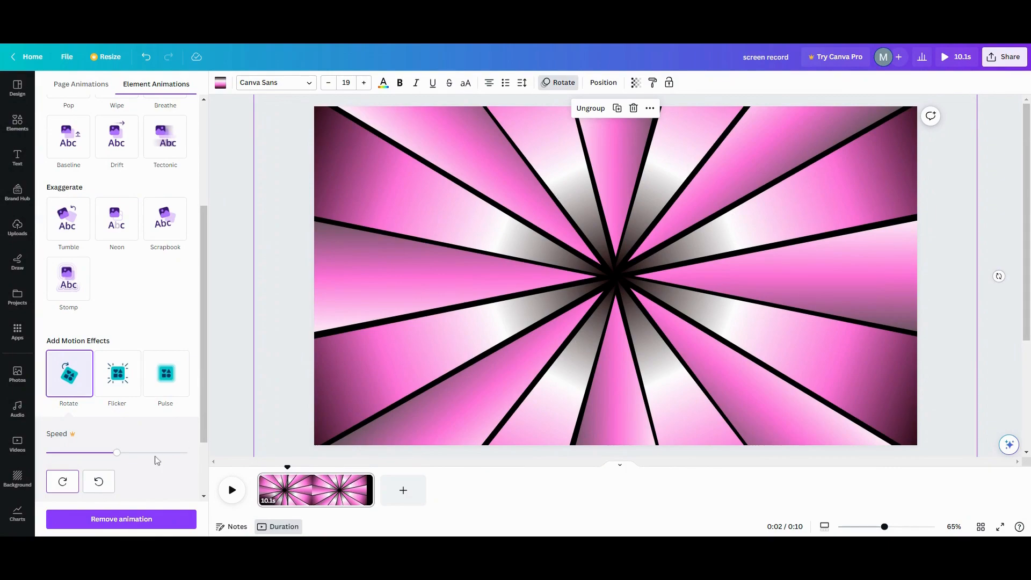
{"action": "left_click", "coordinate": [106, 481]}
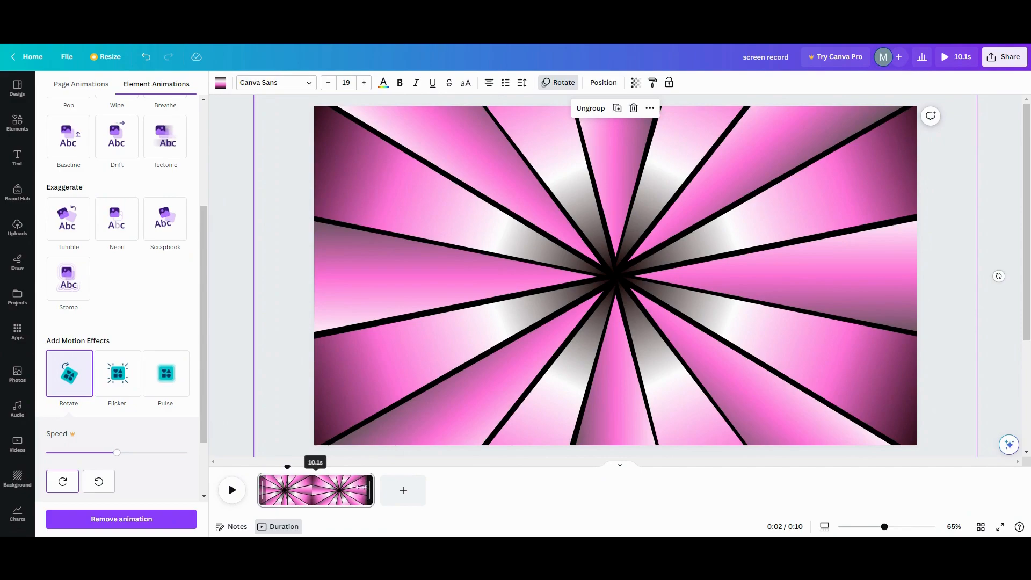
Shorten the sunburst page's duration to 4.4 seconds and play the page to preview the rotation.
{"action": "left_click_drag", "start_coordinate": [370, 489], "coordinate": [303, 490]}
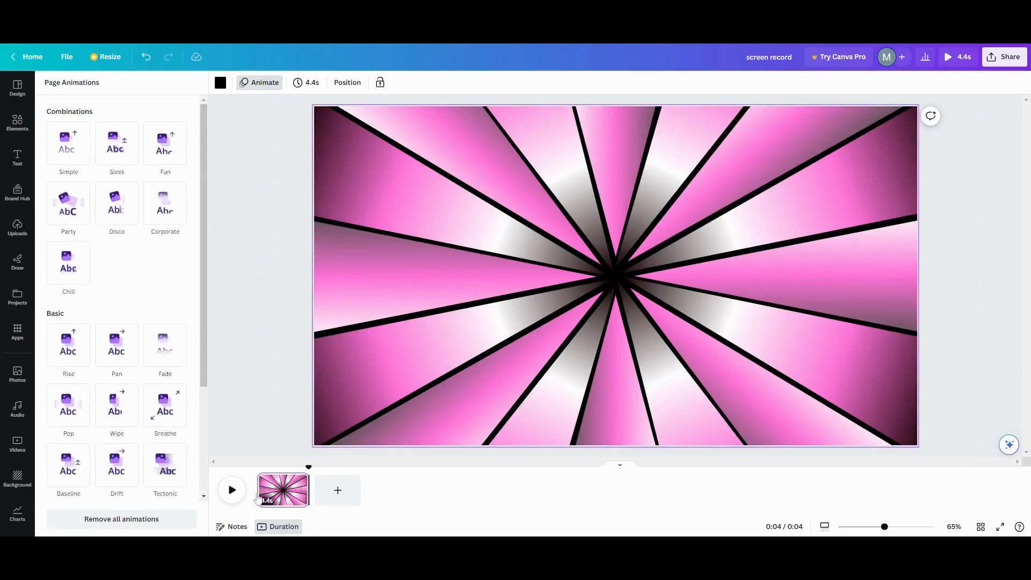
{"action": "left_click", "coordinate": [233, 492]}
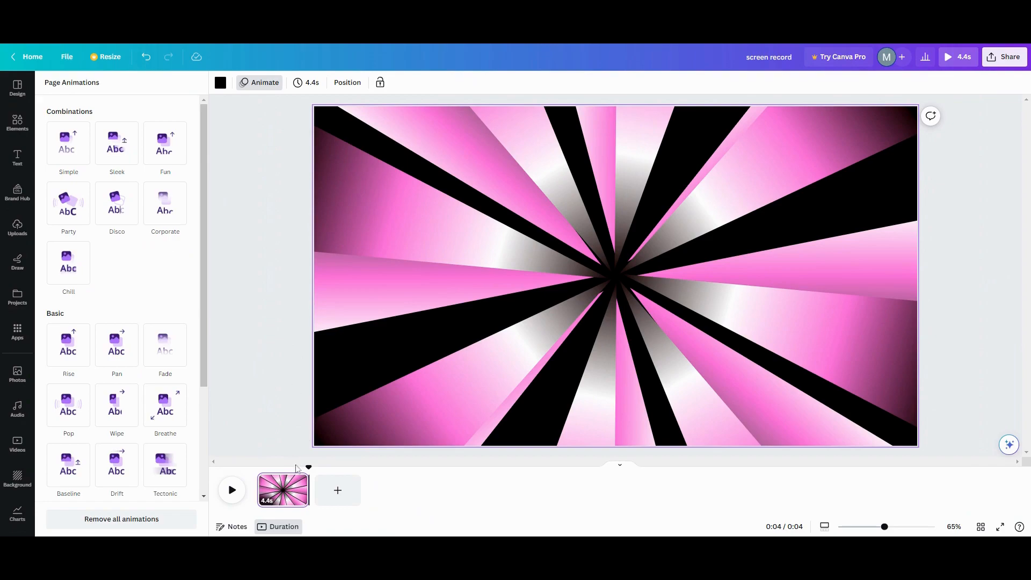
{"action": "left_click", "coordinate": [289, 489]}
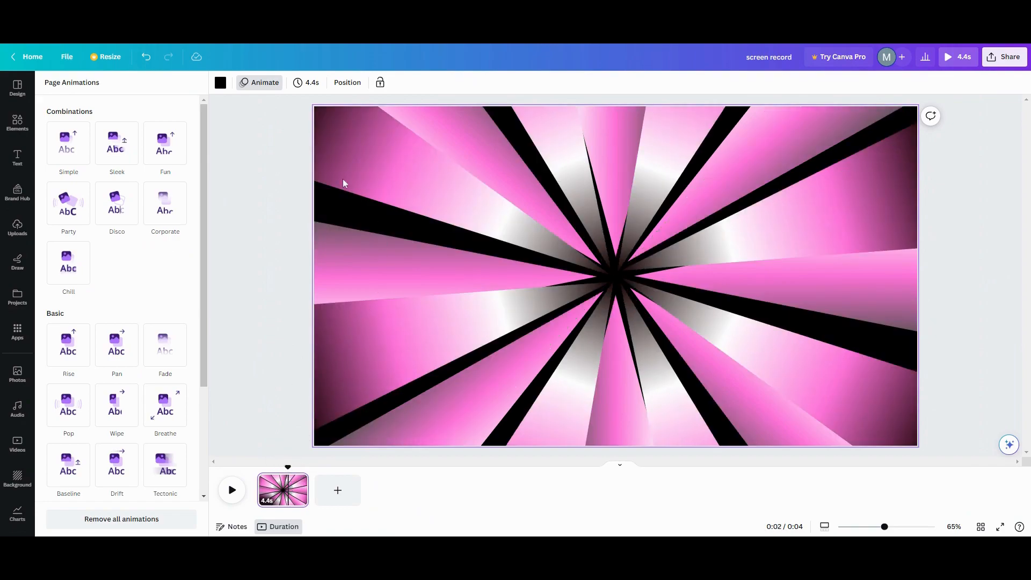
{"action": "scroll", "coordinate": [142, 445], "scroll_direction": "down", "scroll_amount": 3}
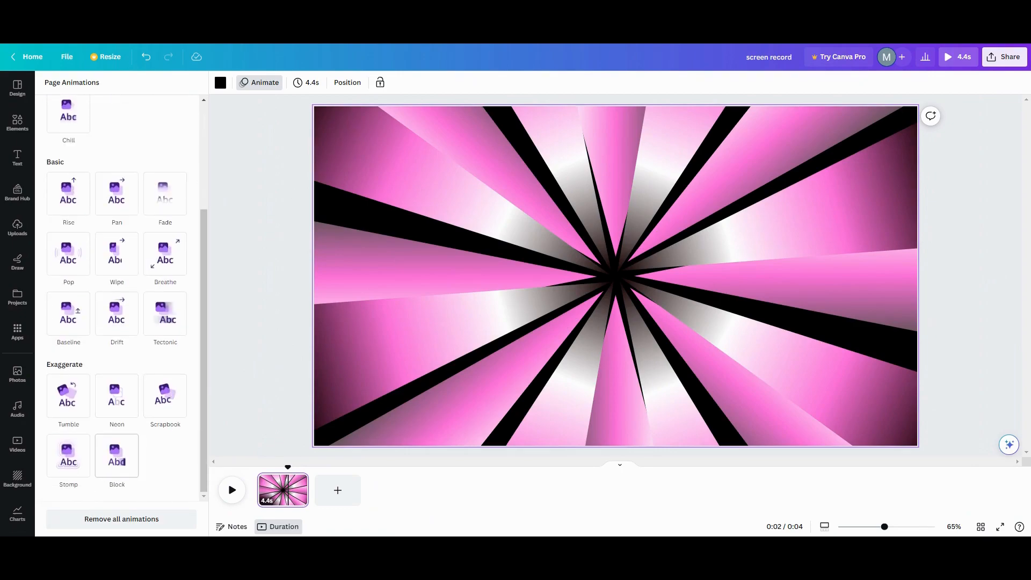
Show the page's layers and ungroup both the pink ray group and the dark-edged triangle group.
{"action": "left_click", "coordinate": [276, 350]}
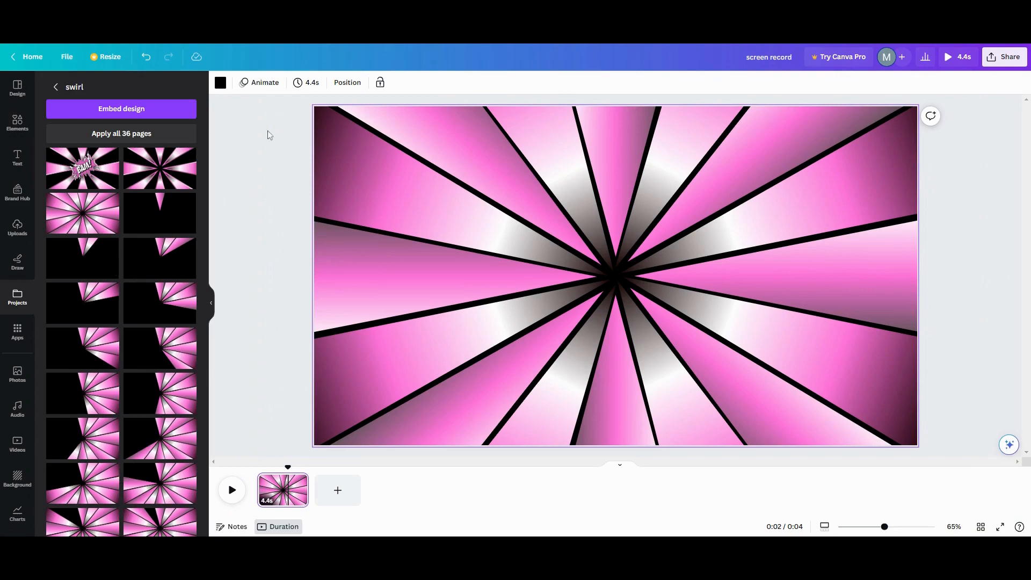
{"action": "left_click_drag", "start_coordinate": [261, 112], "coordinate": [528, 294]}
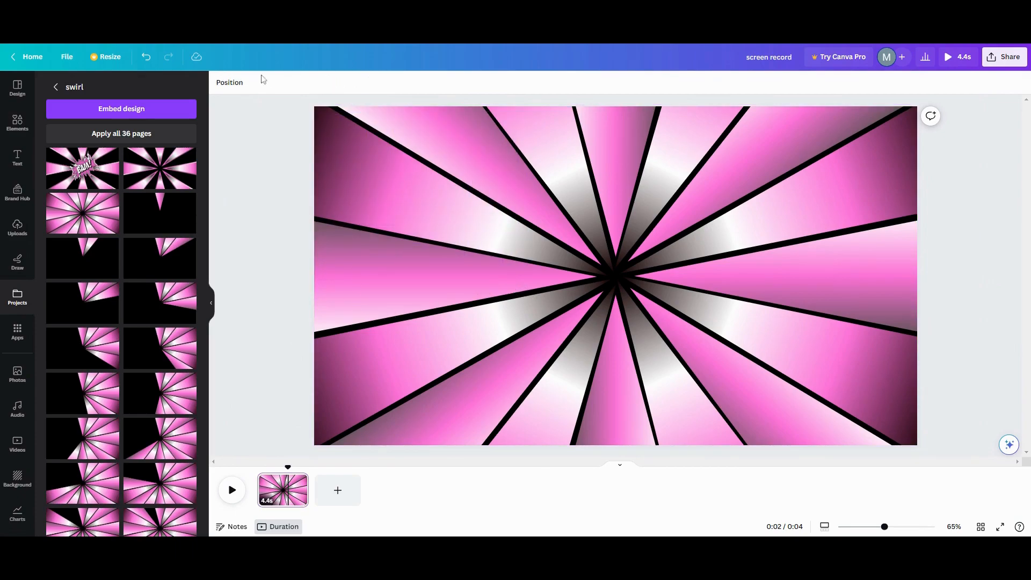
{"action": "left_click", "coordinate": [234, 84]}
{"action": "left_click", "coordinate": [144, 179]}
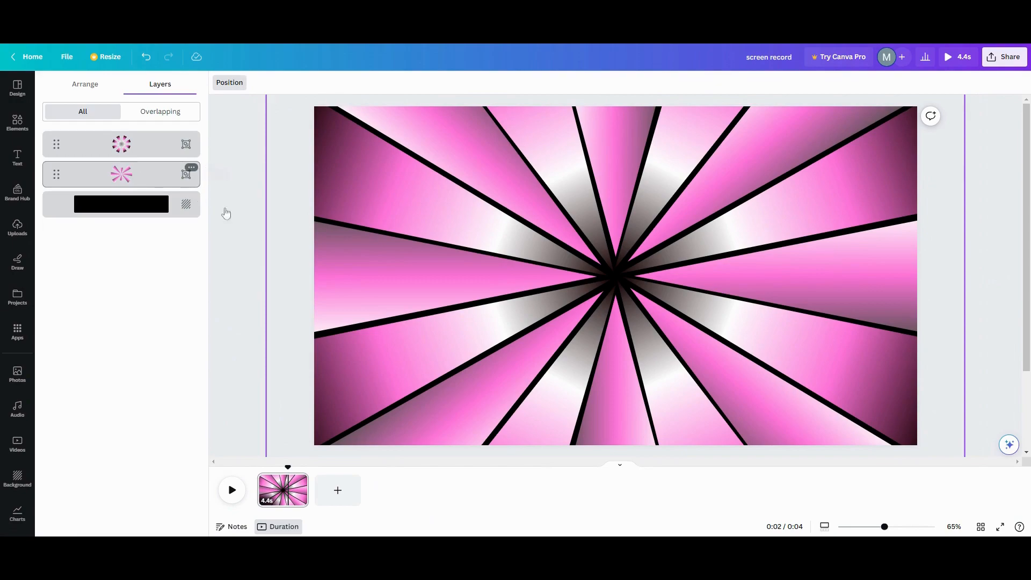
{"action": "left_click", "coordinate": [591, 109]}
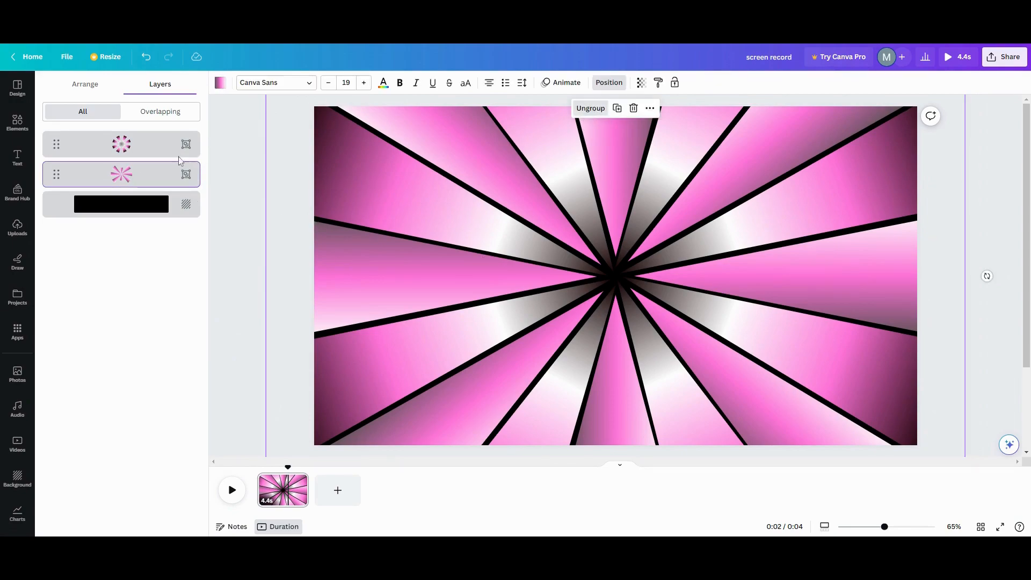
{"action": "left_click", "coordinate": [161, 144]}
{"action": "left_click", "coordinate": [590, 113]}
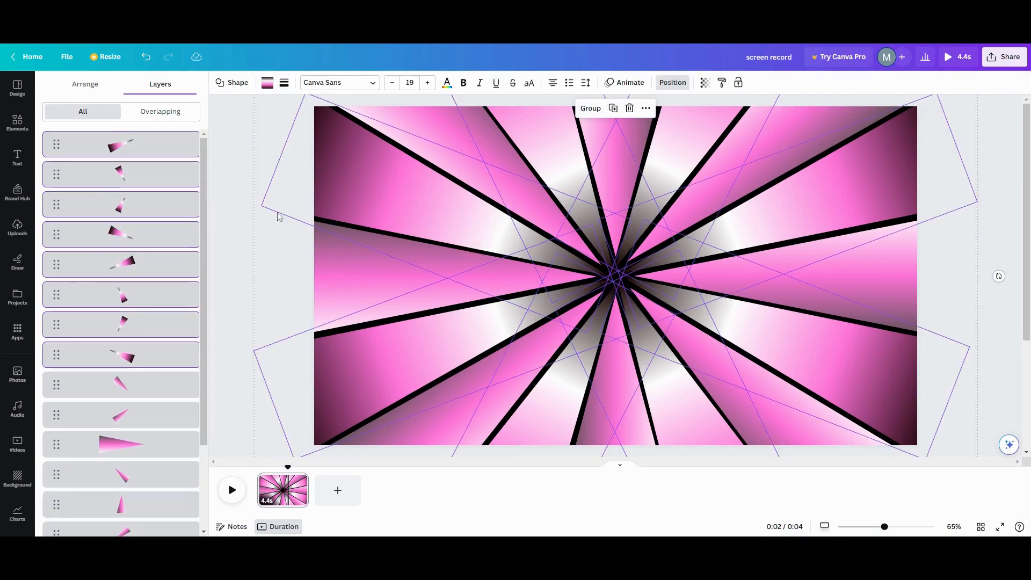
Select all the separate triangles on the page together and set their transparency value to 0.
{"action": "left_click", "coordinate": [234, 198]}
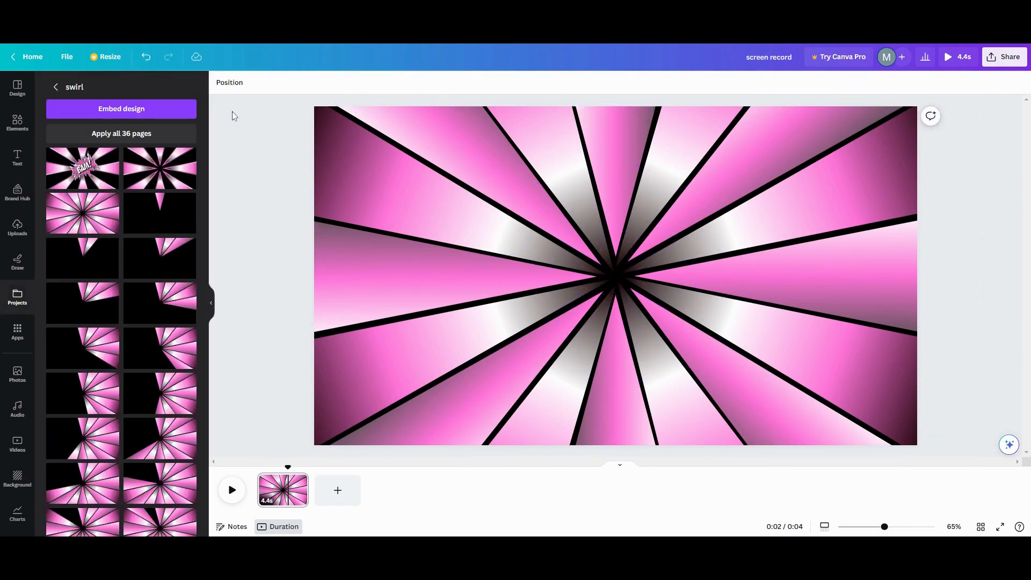
{"action": "left_click_drag", "start_coordinate": [238, 104], "coordinate": [959, 461]}
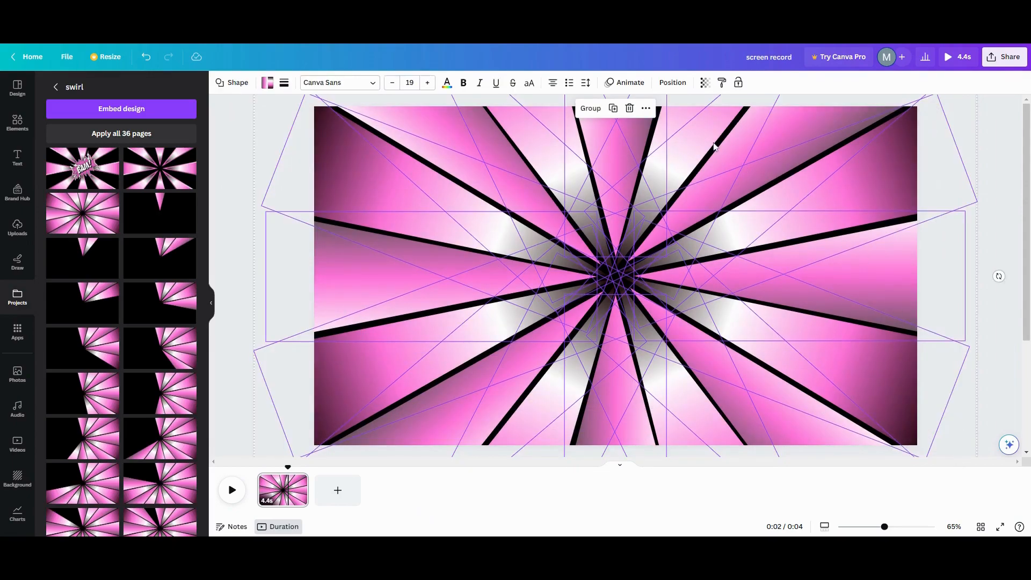
{"action": "left_click", "coordinate": [704, 83]}
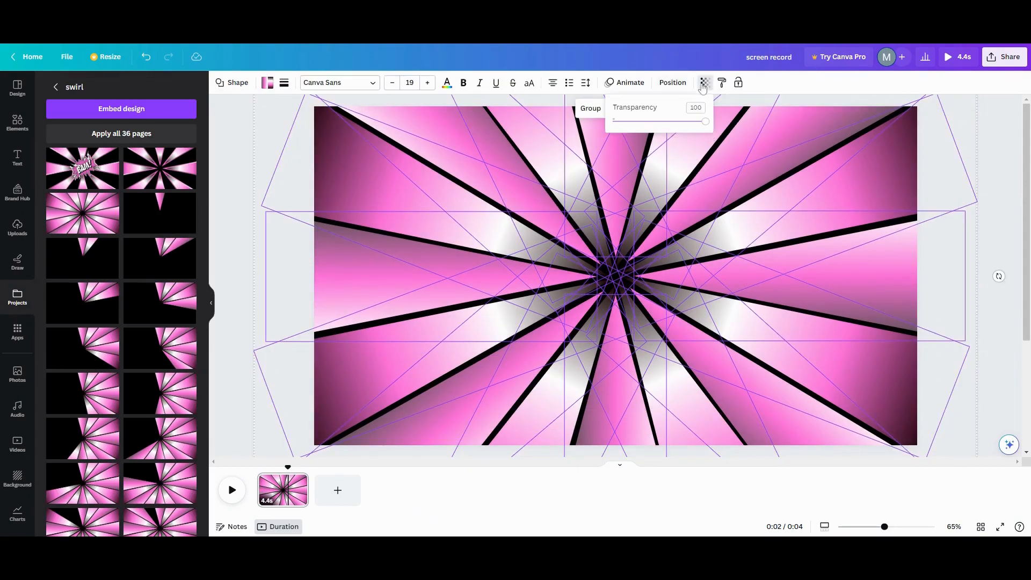
{"action": "left_click_drag", "start_coordinate": [705, 122], "coordinate": [613, 121]}
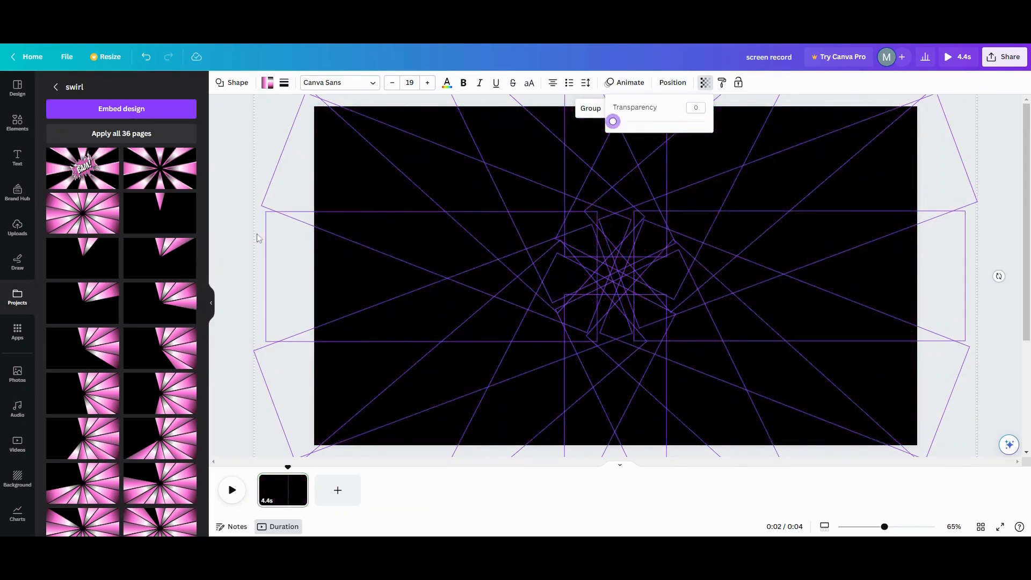
{"action": "left_click", "coordinate": [229, 245]}
{"action": "left_click", "coordinate": [222, 250]}
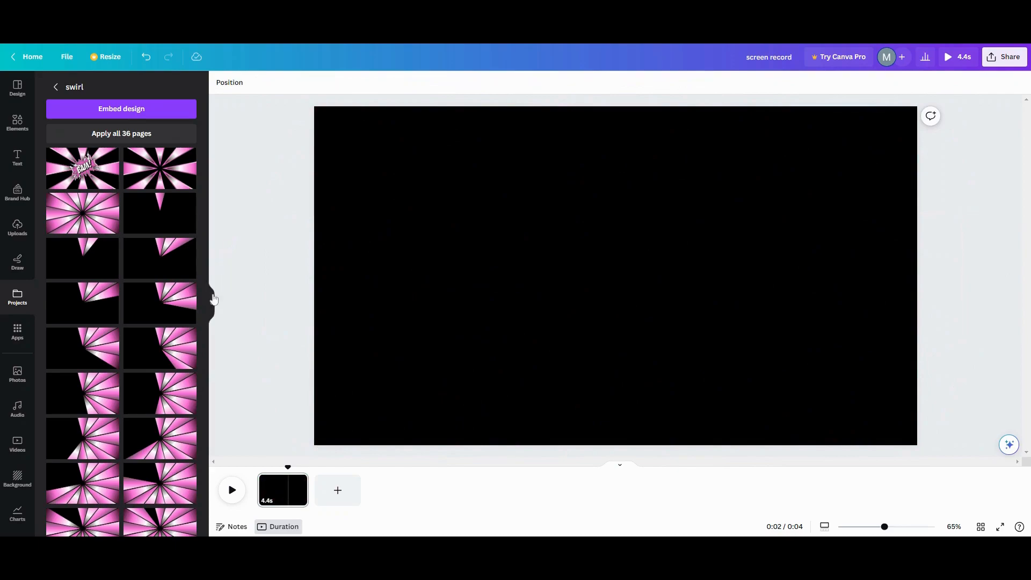
Select the upright pink triangle at the page's top centre in the layers and set its transparency value to 100.
{"action": "left_click", "coordinate": [212, 304]}
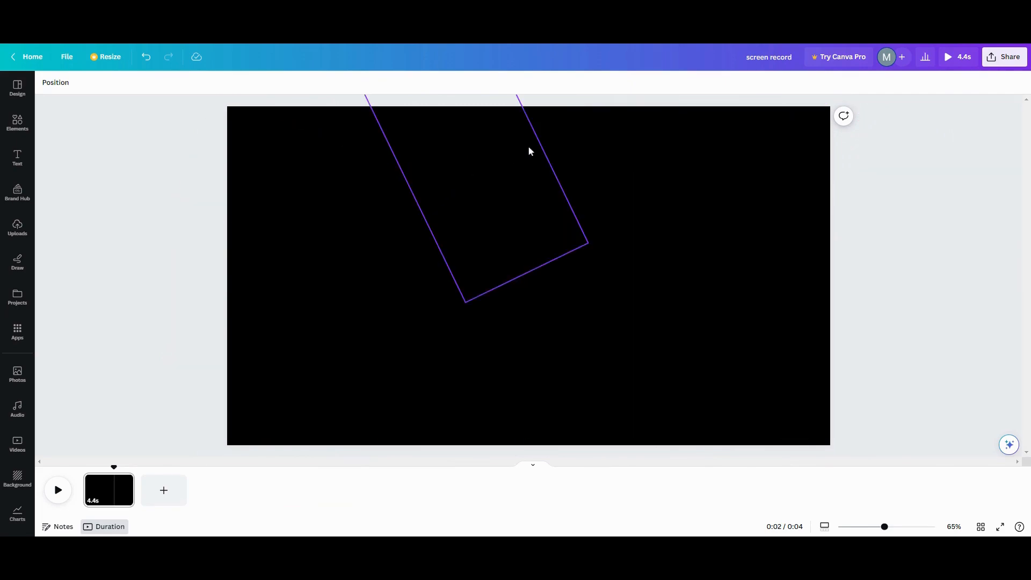
{"action": "left_click", "coordinate": [50, 89]}
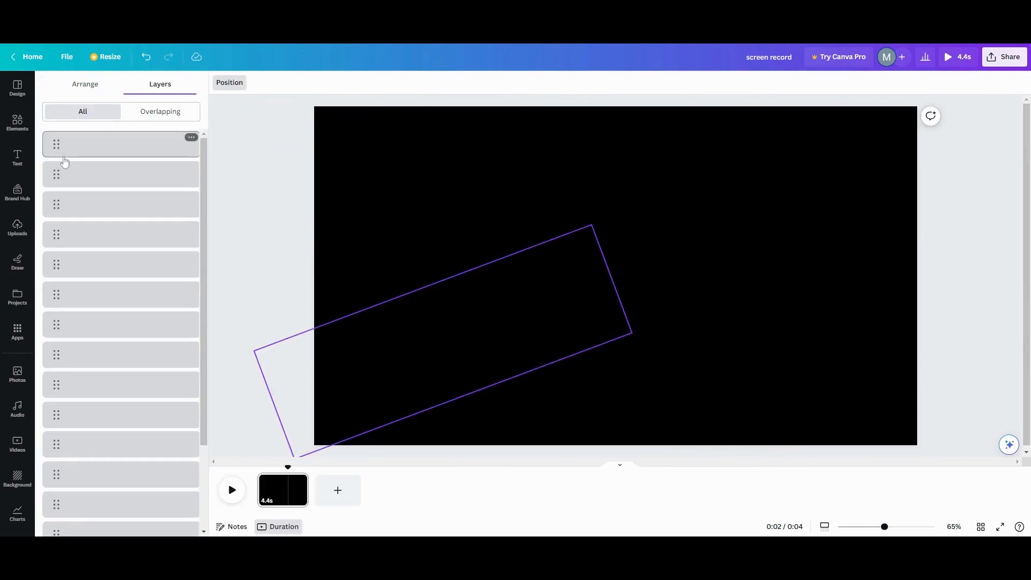
{"action": "scroll", "coordinate": [54, 384], "scroll_direction": "down", "scroll_amount": 3}
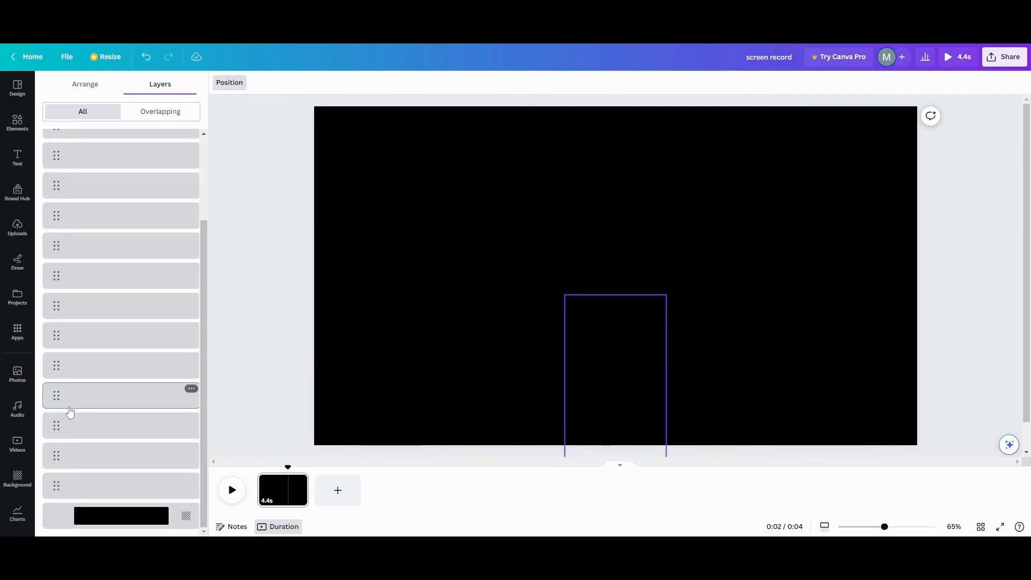
{"action": "left_click", "coordinate": [89, 463]}
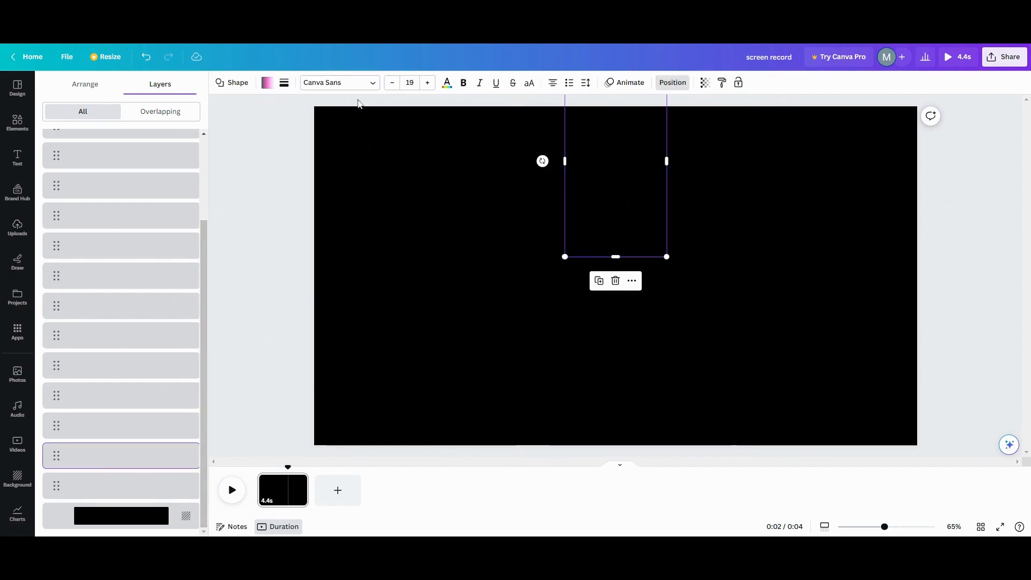
{"action": "left_click", "coordinate": [704, 92]}
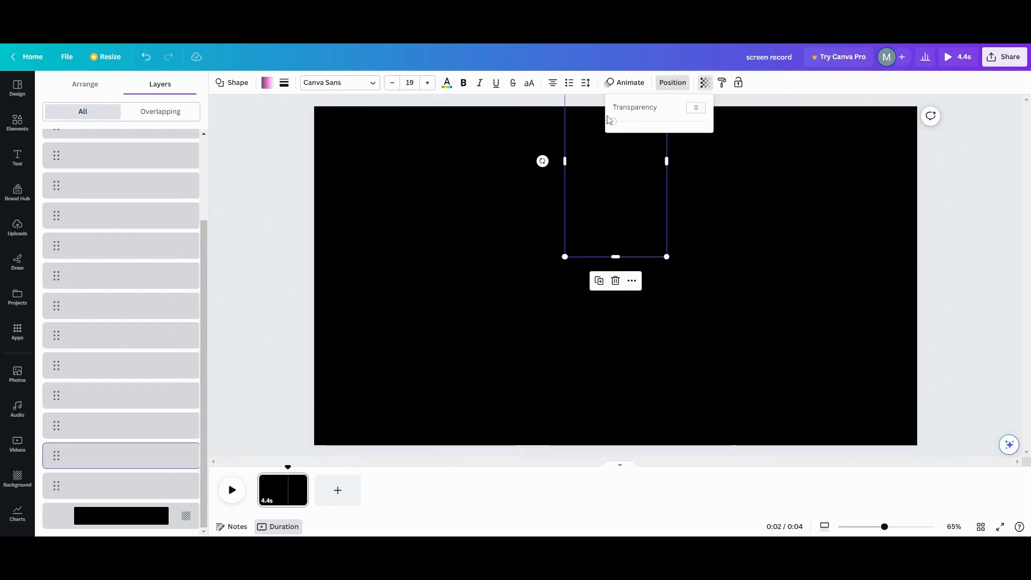
{"action": "left_click_drag", "start_coordinate": [613, 121], "coordinate": [743, 137]}
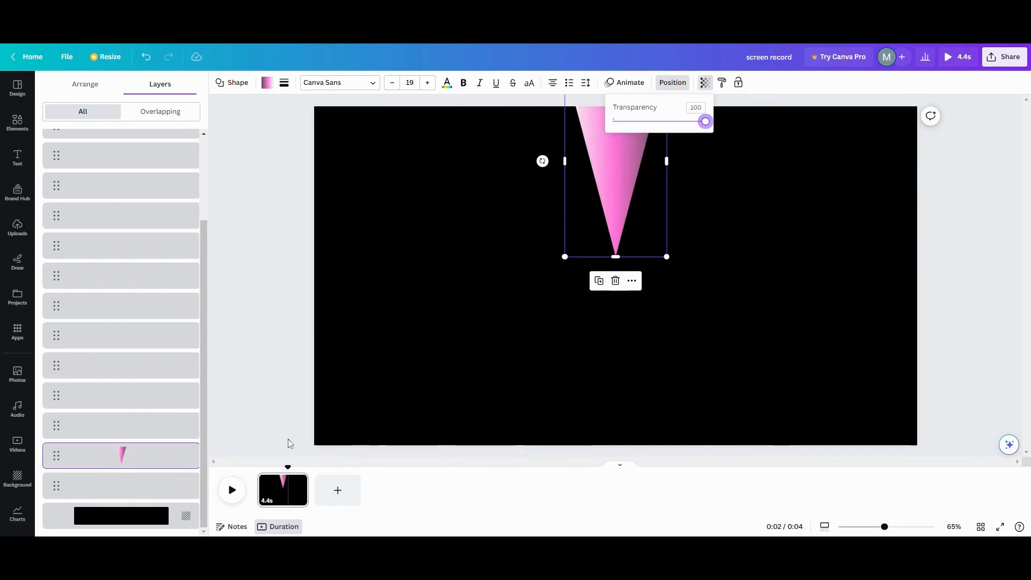
Duplicate the page showing the single pink triangle and select the copy for editing.
{"action": "left_click", "coordinate": [299, 483]}
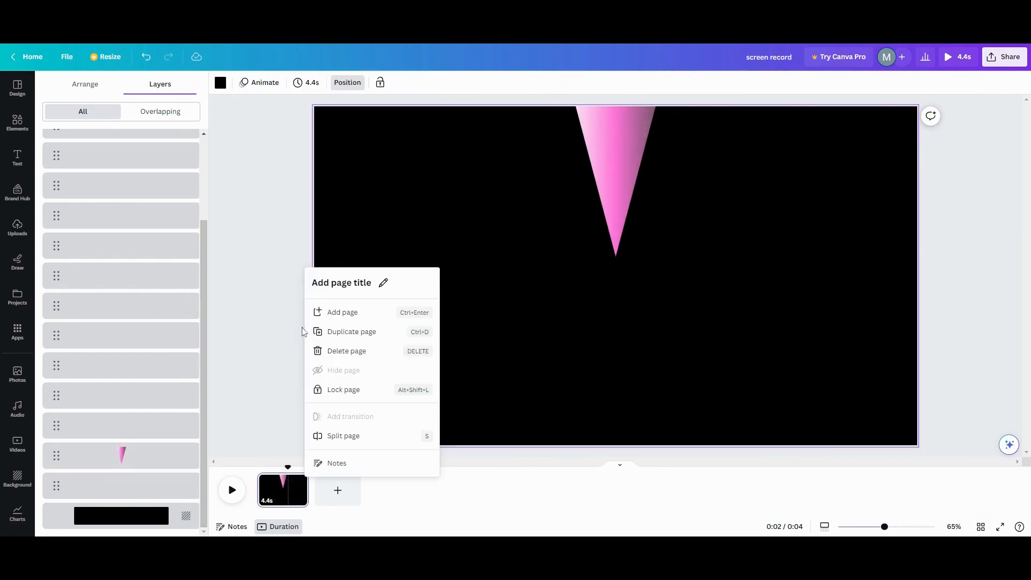
{"action": "left_click", "coordinate": [328, 332]}
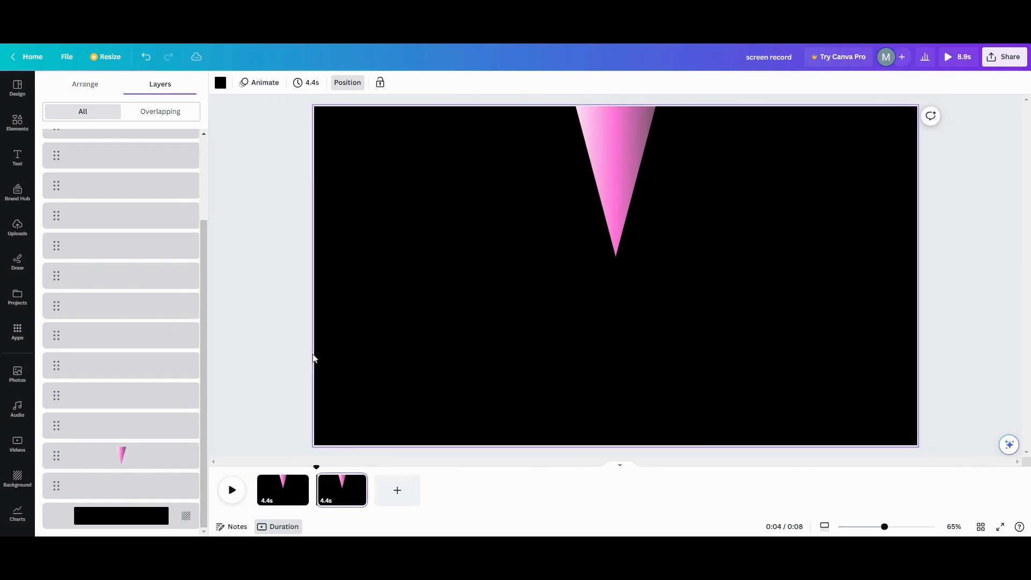
{"action": "left_click", "coordinate": [349, 492]}
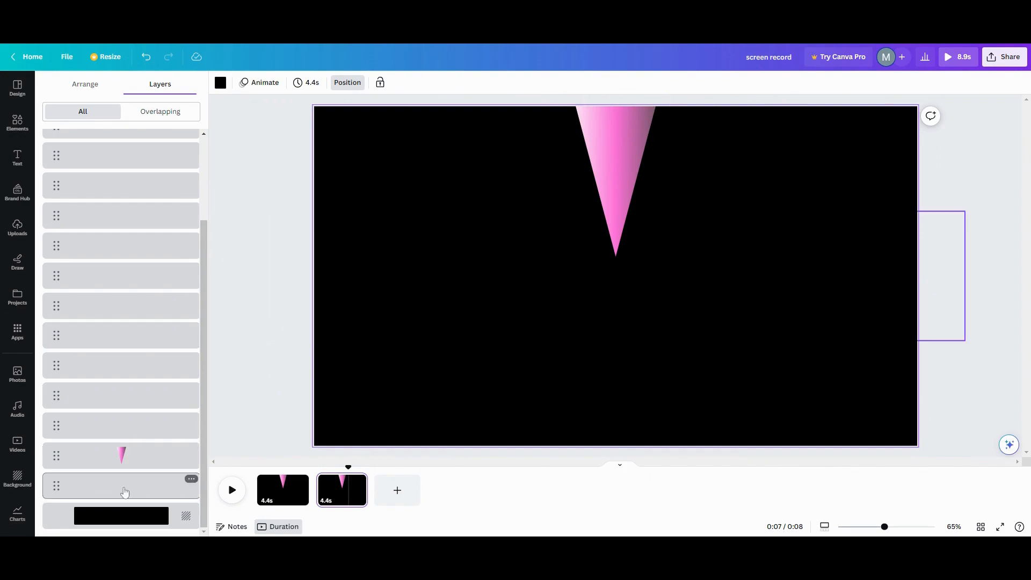
{"action": "left_click", "coordinate": [341, 492]}
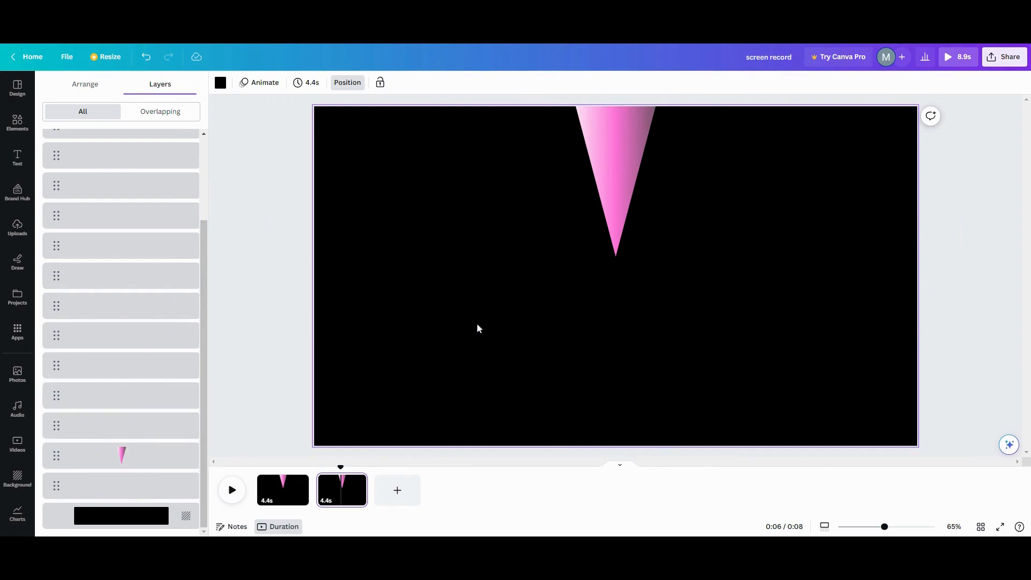
{"action": "left_click", "coordinate": [435, 333]}
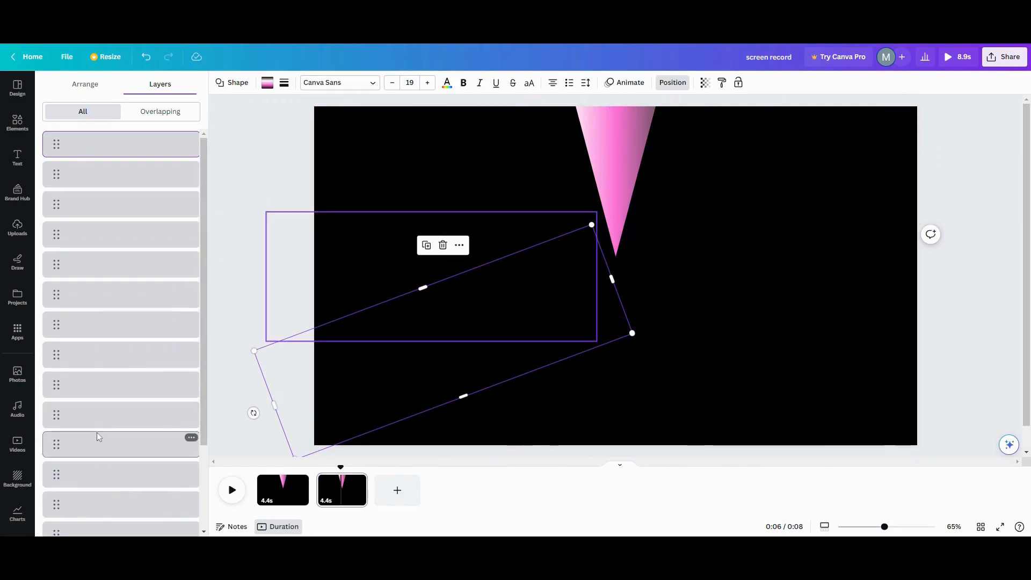
{"action": "scroll", "coordinate": [97, 436], "scroll_direction": "down", "scroll_amount": 5}
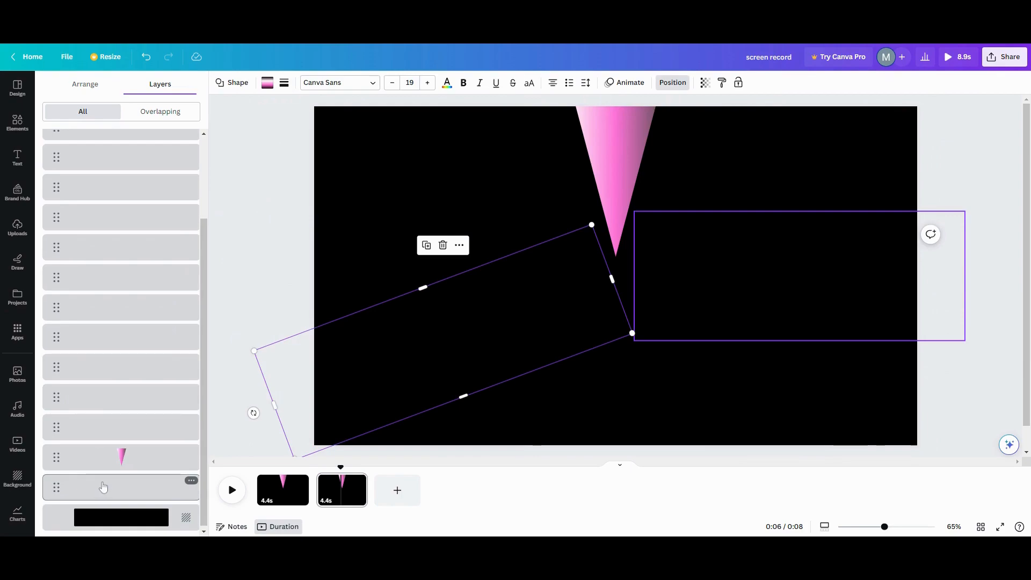
{"action": "left_click", "coordinate": [114, 436]}
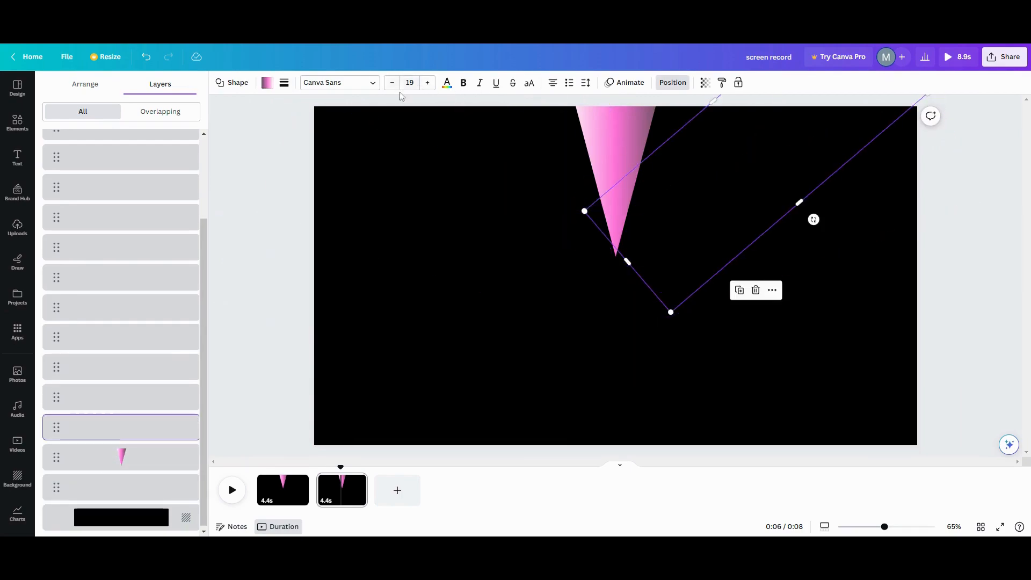
{"action": "left_click", "coordinate": [706, 83]}
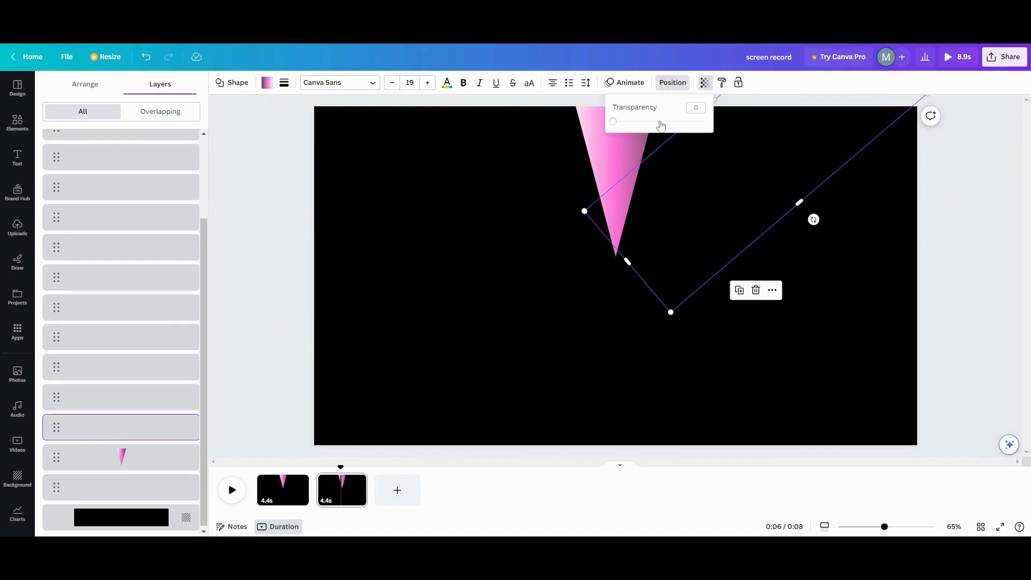
{"action": "mouse_move", "coordinate": [617, 128]}
{"action": "left_mouse_down"}
{"action": "mouse_move", "coordinate": [713, 129]}
{"action": "mouse_move", "coordinate": [613, 123]}
{"action": "left_mouse_up"}
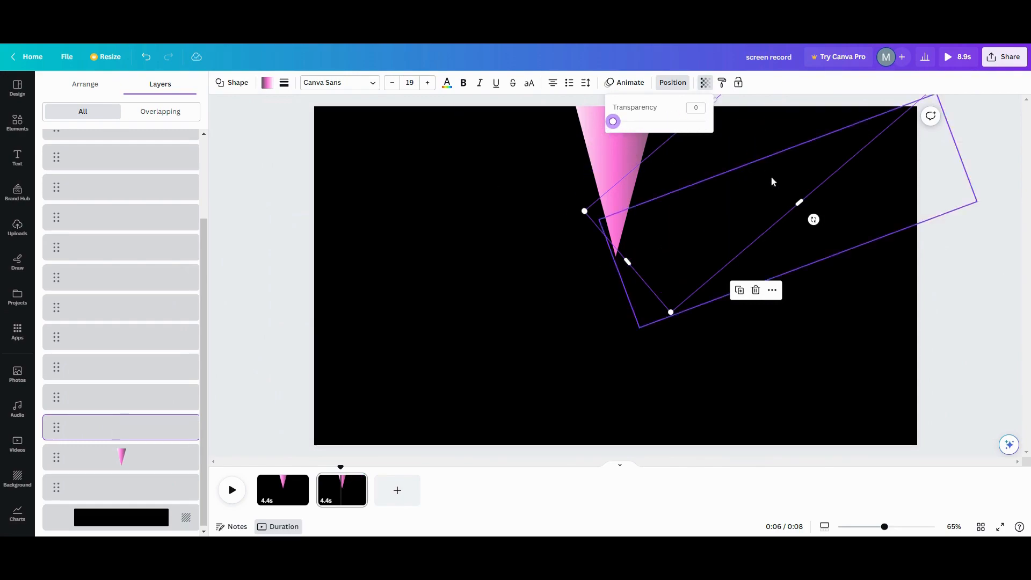
On the second page, set the transparency value of the dark-edged triangle clockwise of the pink one to 100 and duplicate the page.
{"action": "left_click", "coordinate": [652, 141]}
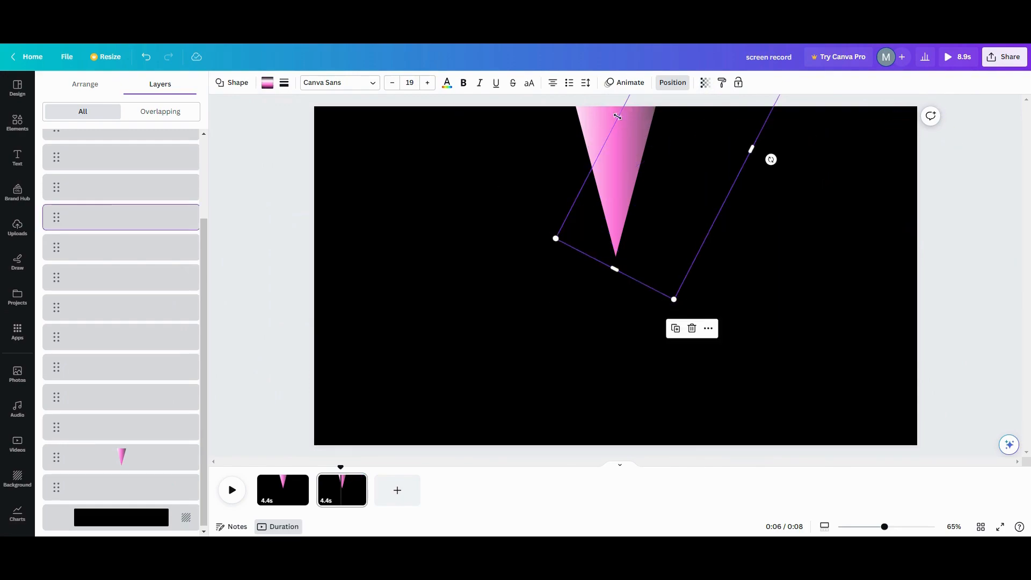
{"action": "left_click", "coordinate": [705, 82]}
{"action": "left_click_drag", "start_coordinate": [614, 123], "coordinate": [706, 121]}
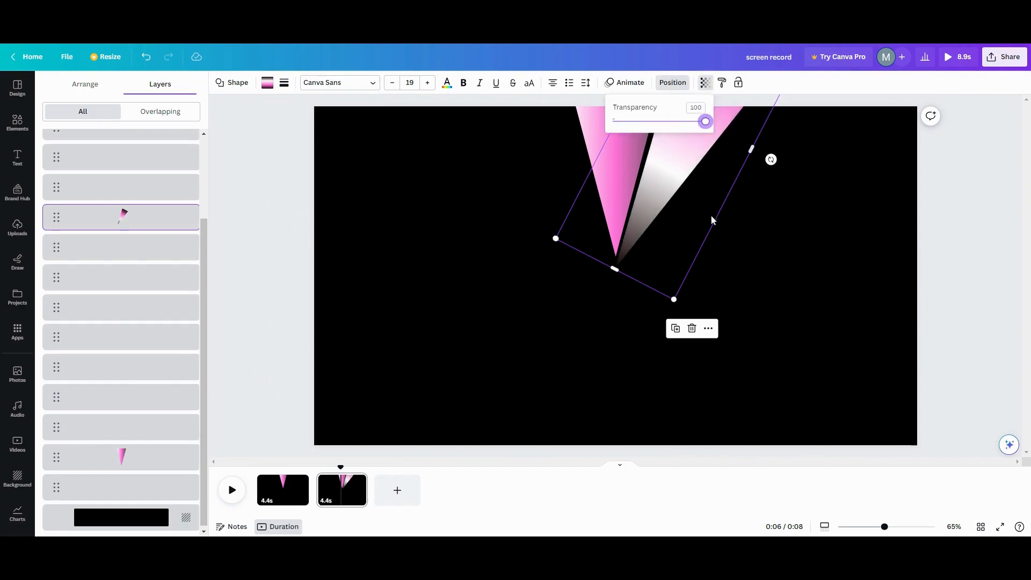
{"action": "right_click", "coordinate": [341, 486]}
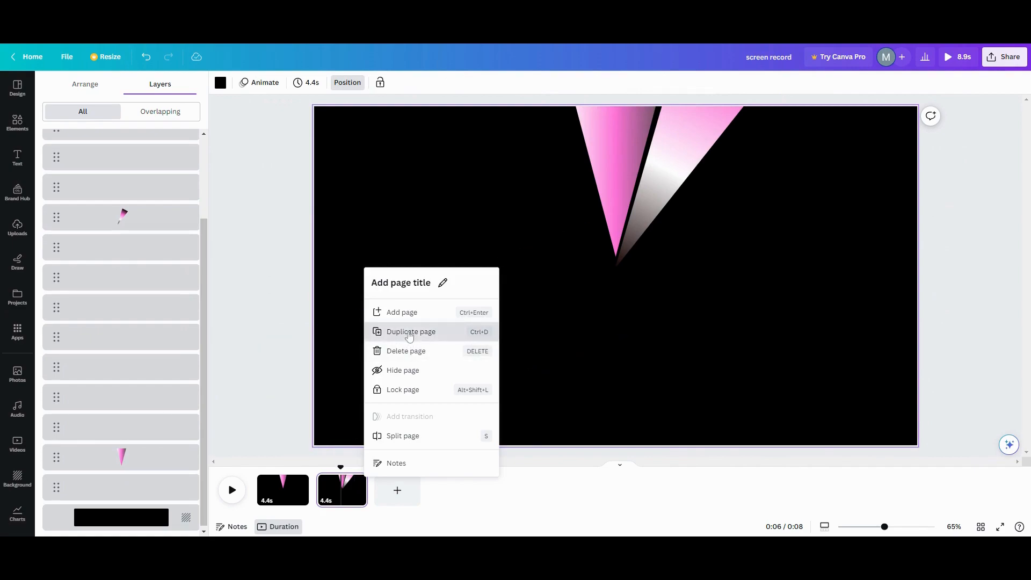
{"action": "left_click", "coordinate": [410, 333]}
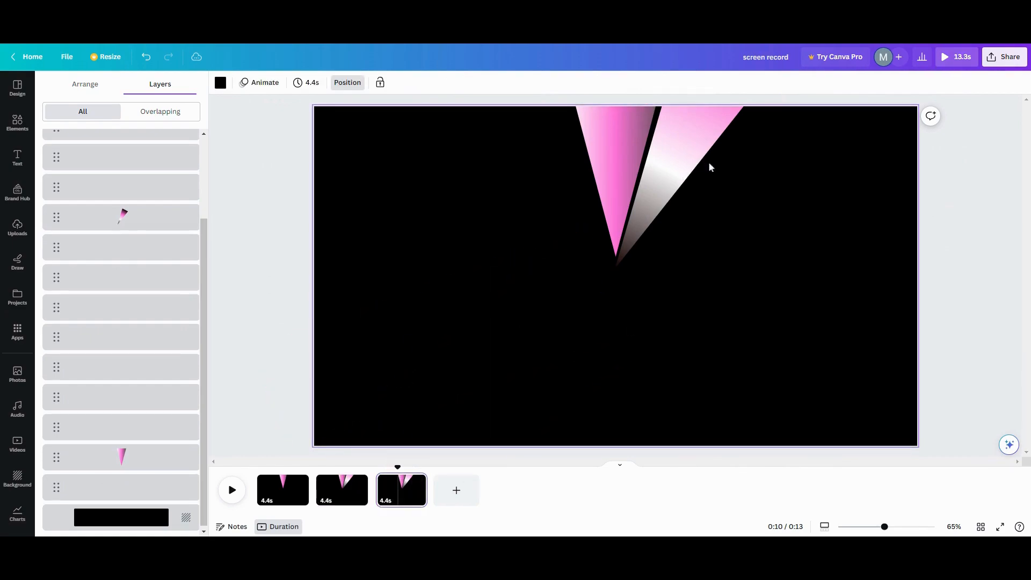
On the third page, select the hidden pink triangle clockwise of the dark-edged one and set its transparency value to 100.
{"action": "left_click", "coordinate": [730, 178]}
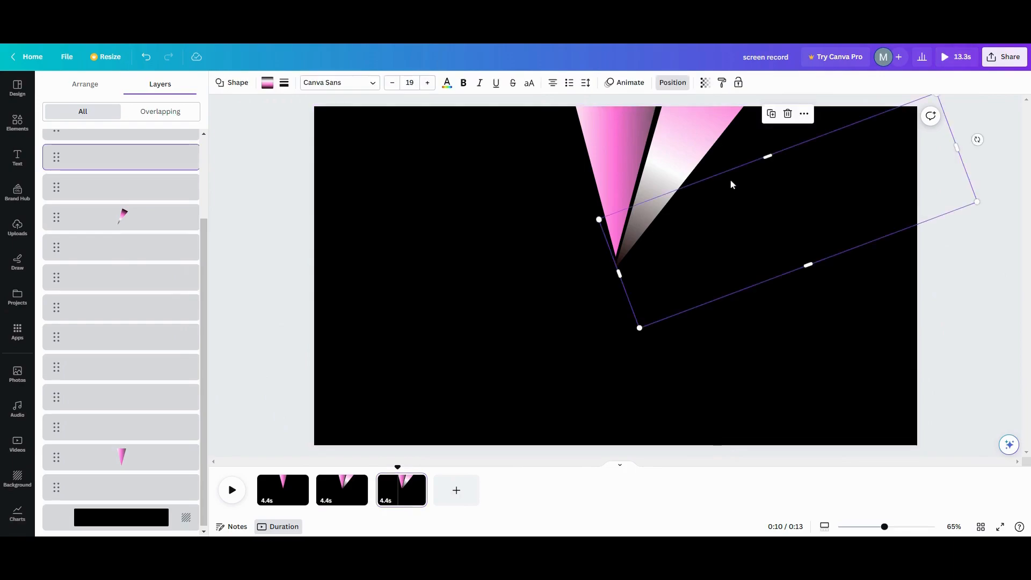
{"action": "left_click", "coordinate": [720, 156]}
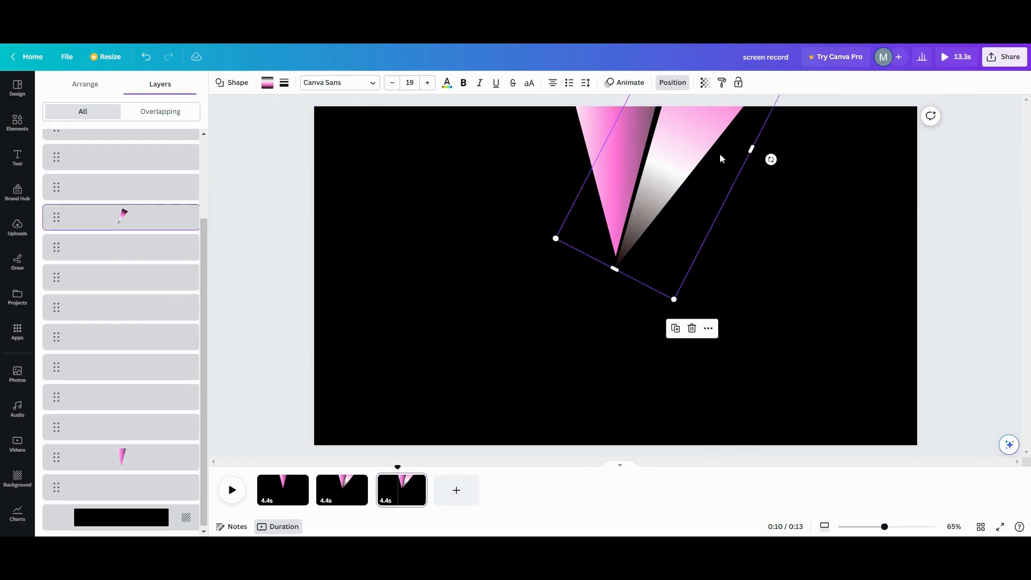
{"action": "left_click", "coordinate": [706, 82]}
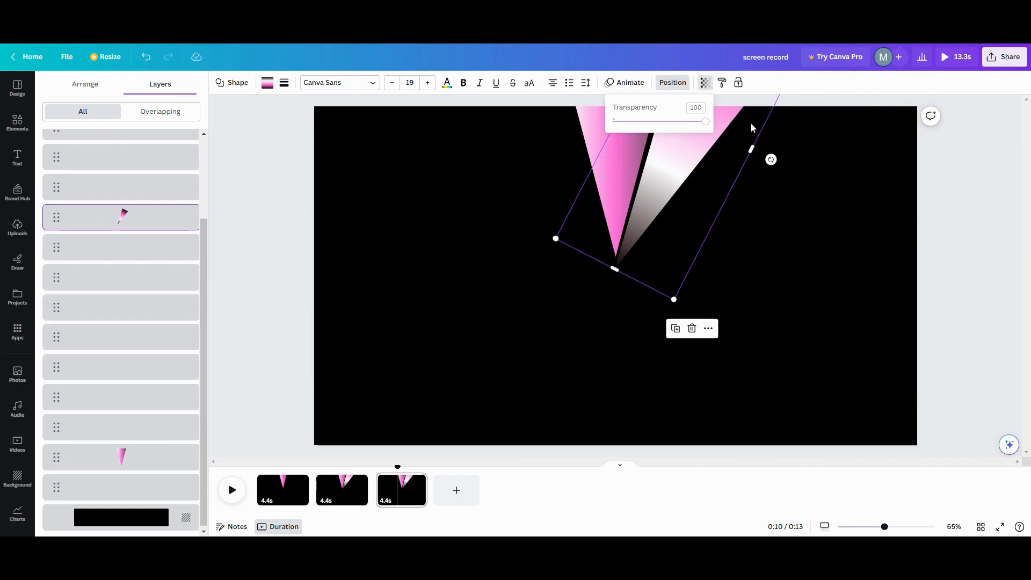
{"action": "left_click", "coordinate": [721, 132]}
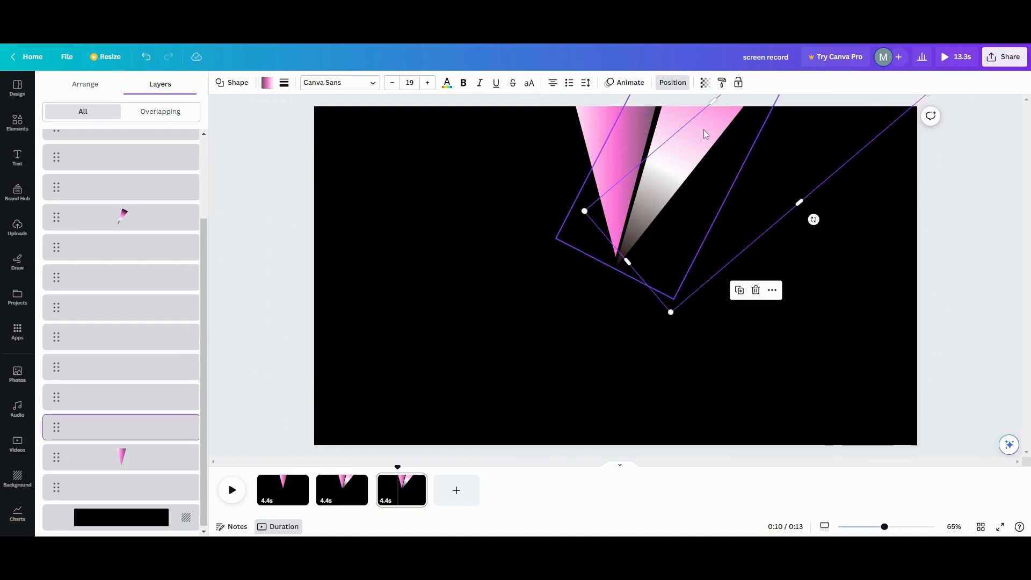
{"action": "left_click", "coordinate": [705, 82]}
{"action": "left_click_drag", "start_coordinate": [614, 129], "coordinate": [706, 122]}
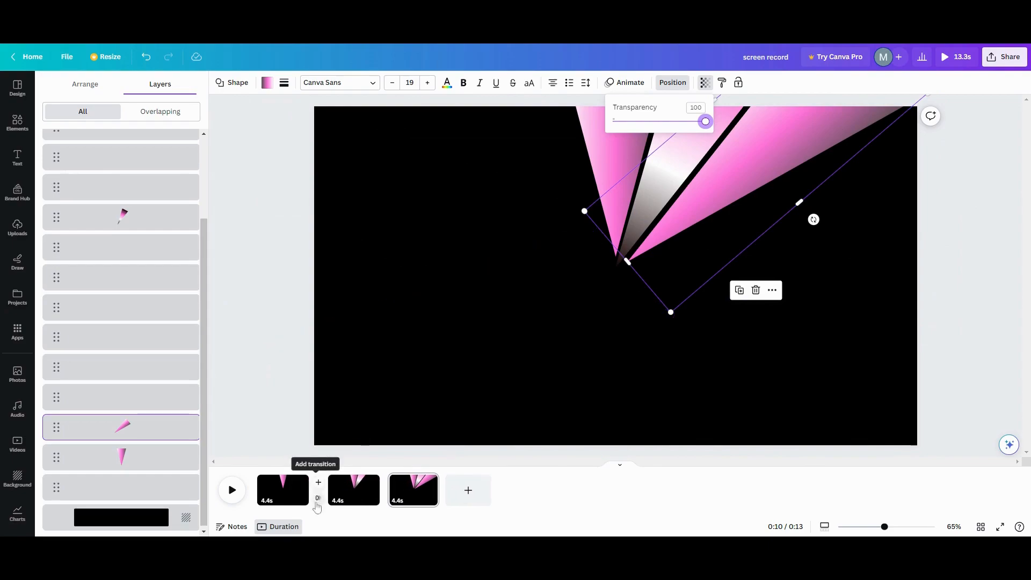
{"action": "left_click", "coordinate": [317, 501]}
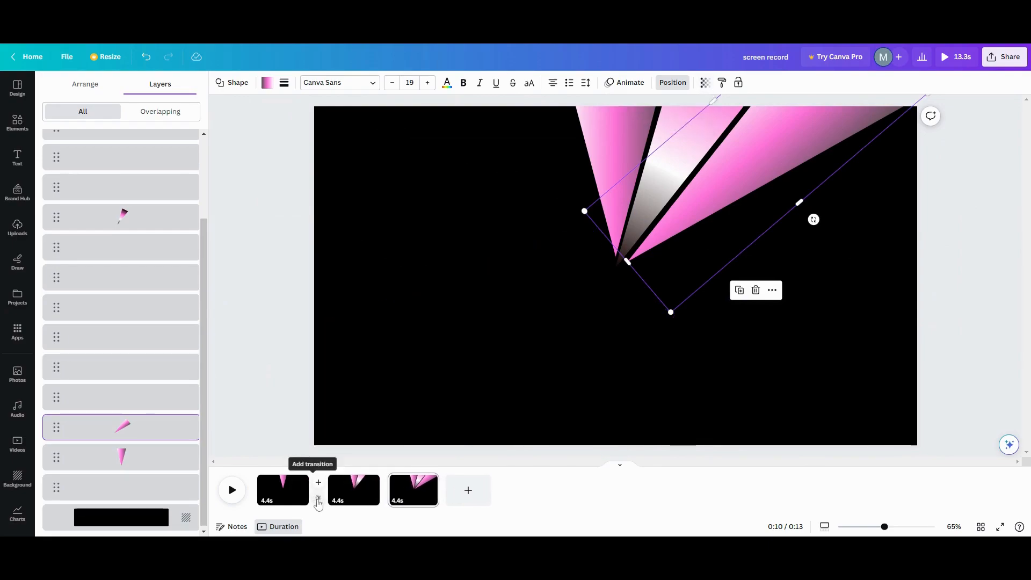
{"action": "left_click", "coordinate": [286, 500]}
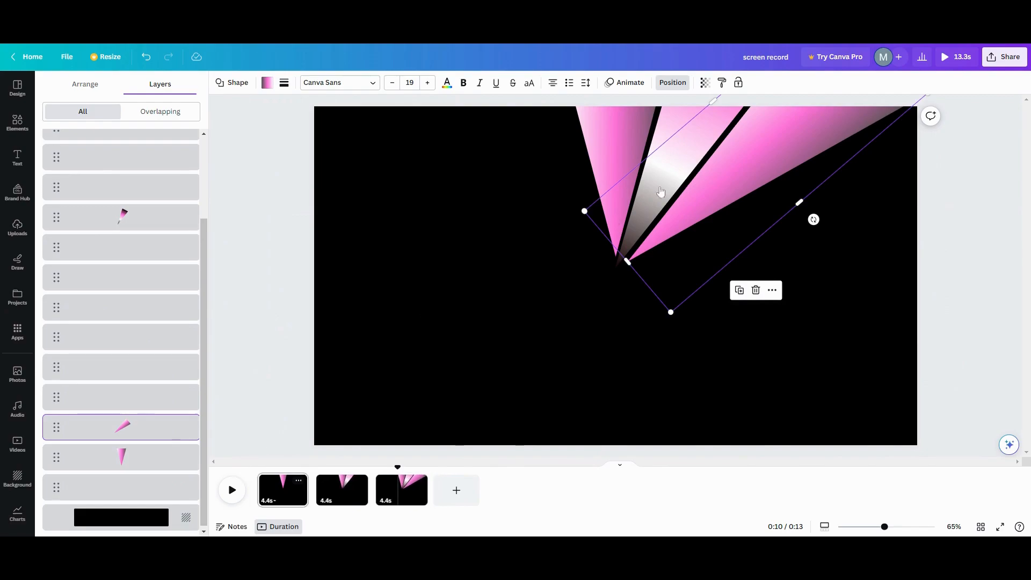
{"action": "left_click", "coordinate": [626, 148]}
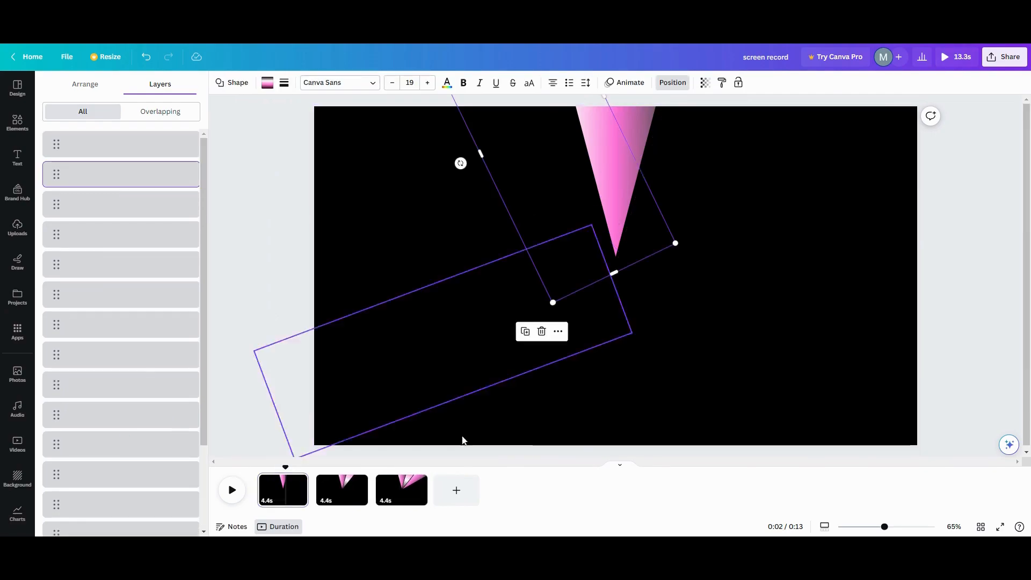
Add a fourth page and apply the half-revealed sunburst page from the swirl design in the projects.
{"action": "left_click", "coordinate": [457, 490]}
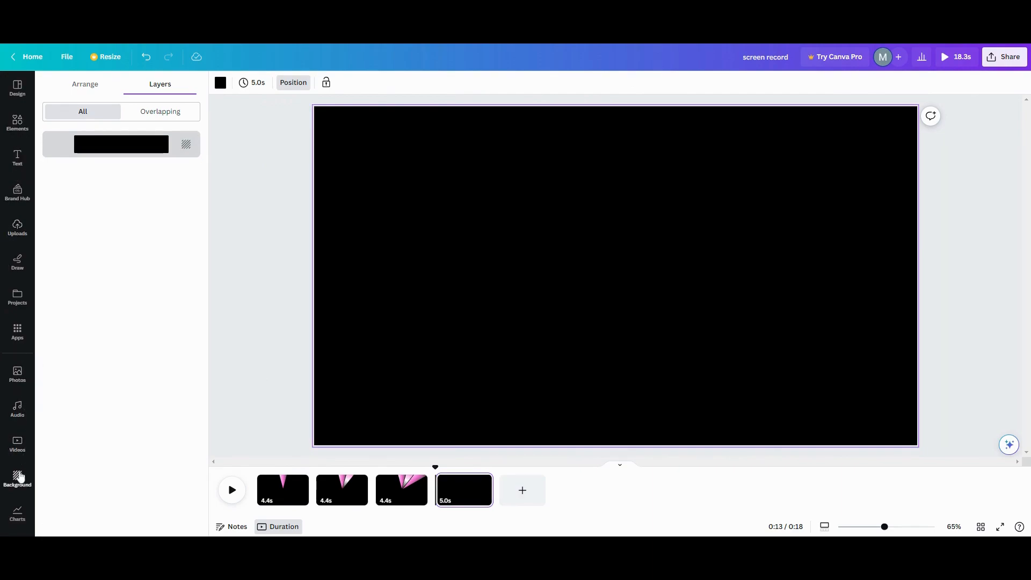
{"action": "left_click", "coordinate": [17, 296]}
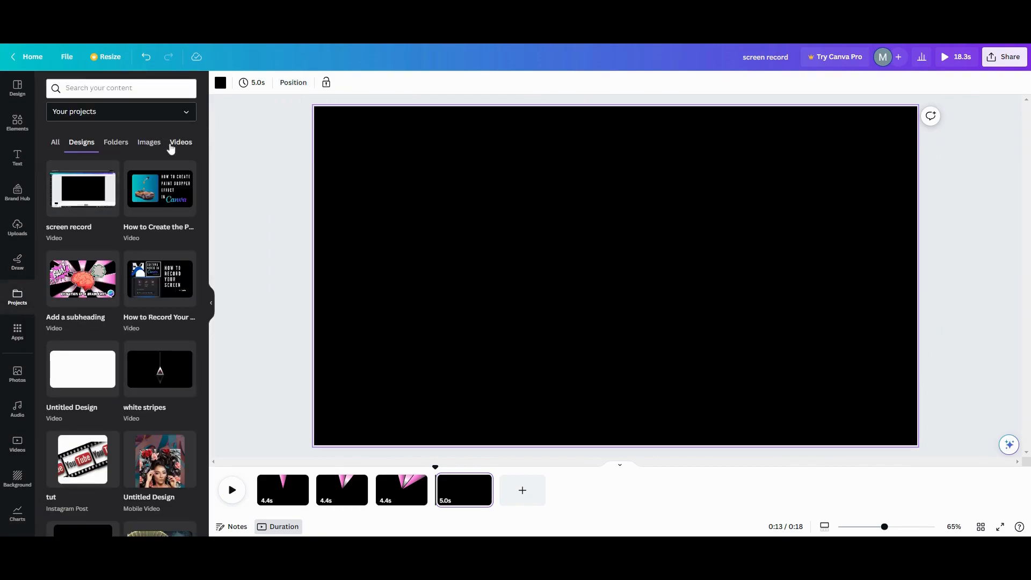
{"action": "scroll", "coordinate": [86, 349], "scroll_direction": "down", "scroll_amount": 4}
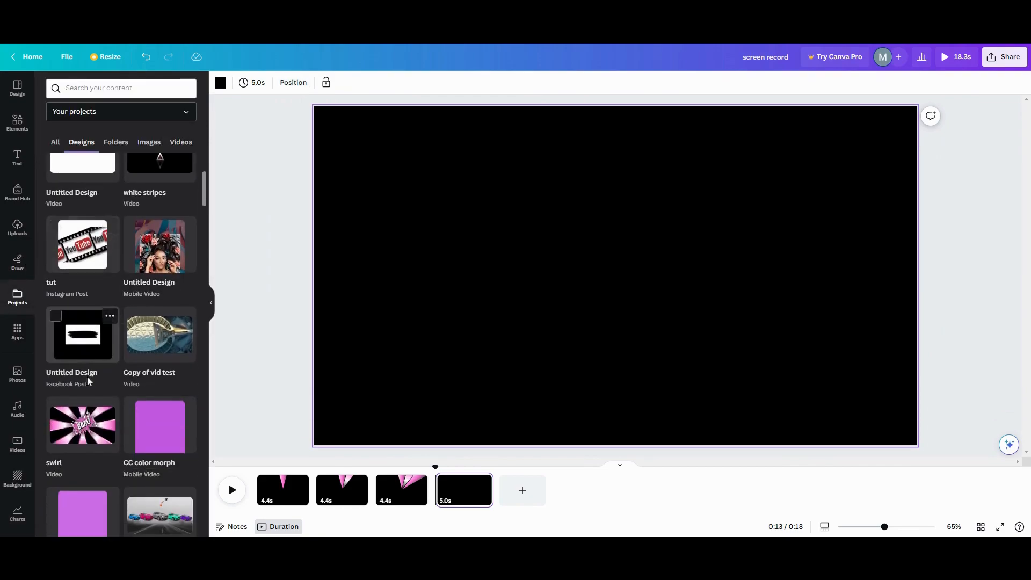
{"action": "left_click", "coordinate": [81, 413]}
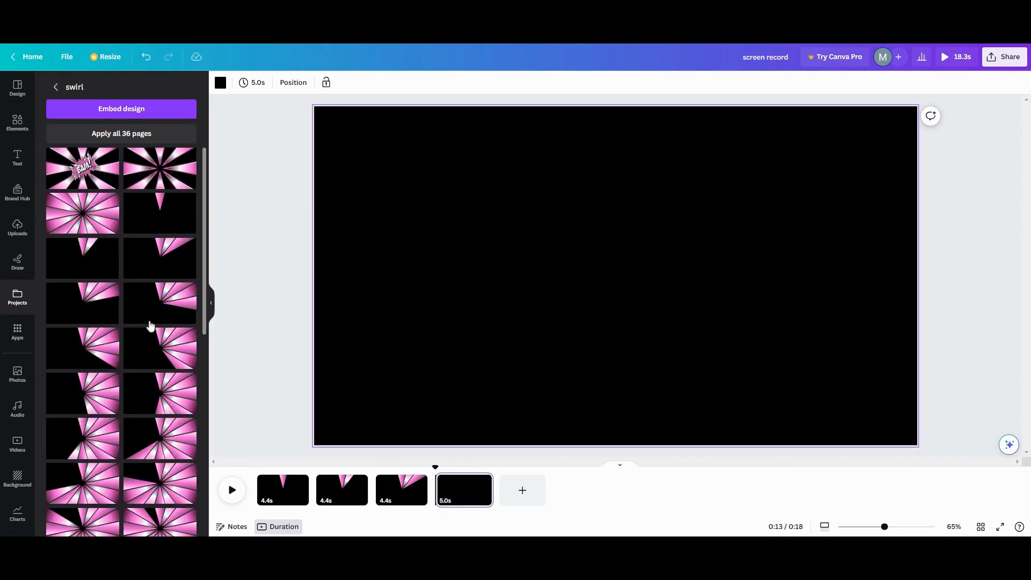
{"action": "scroll", "coordinate": [160, 344], "scroll_direction": "down", "scroll_amount": 1}
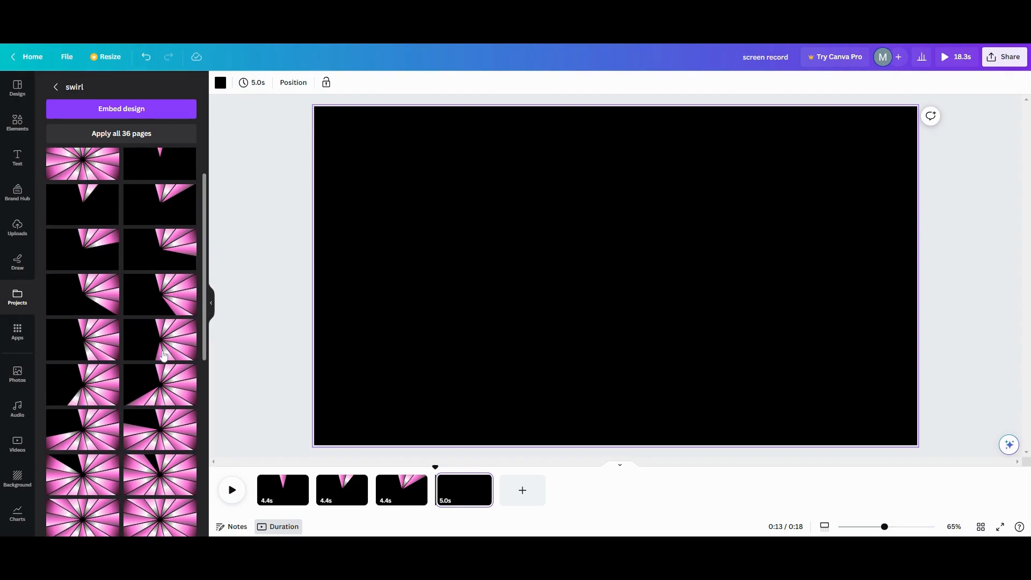
{"action": "left_click", "coordinate": [163, 355]}
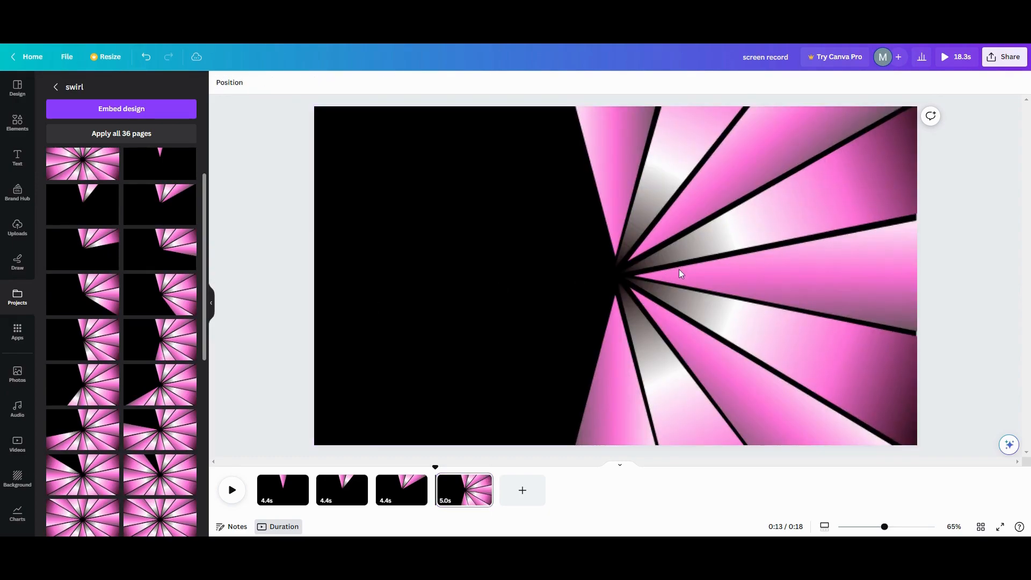
Examine the triangles on the half-revealed page and the Fade animation settings of one in the upper right.
{"action": "left_click", "coordinate": [371, 338]}
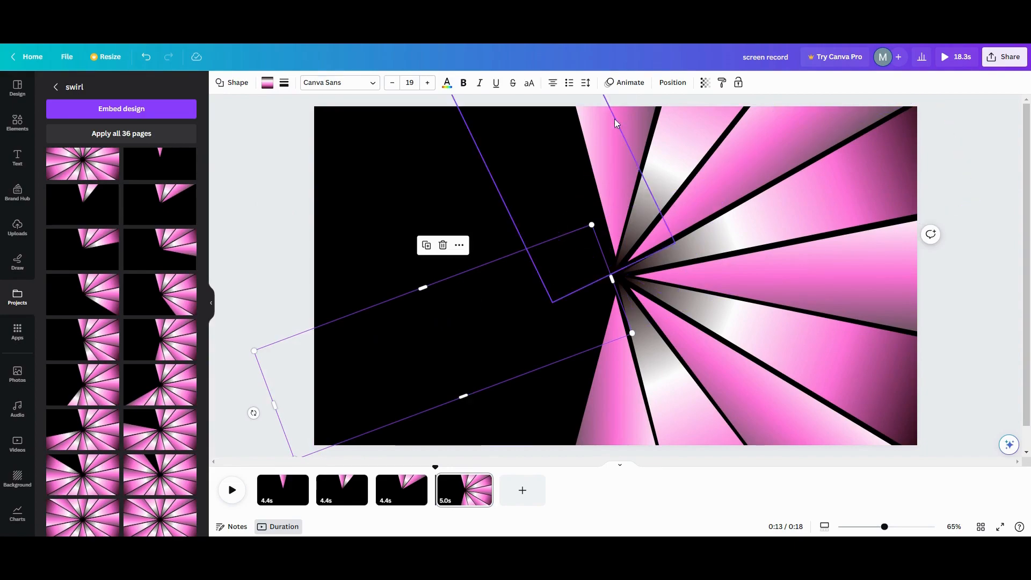
{"action": "left_click", "coordinate": [615, 118]}
{"action": "left_click", "coordinate": [639, 121]}
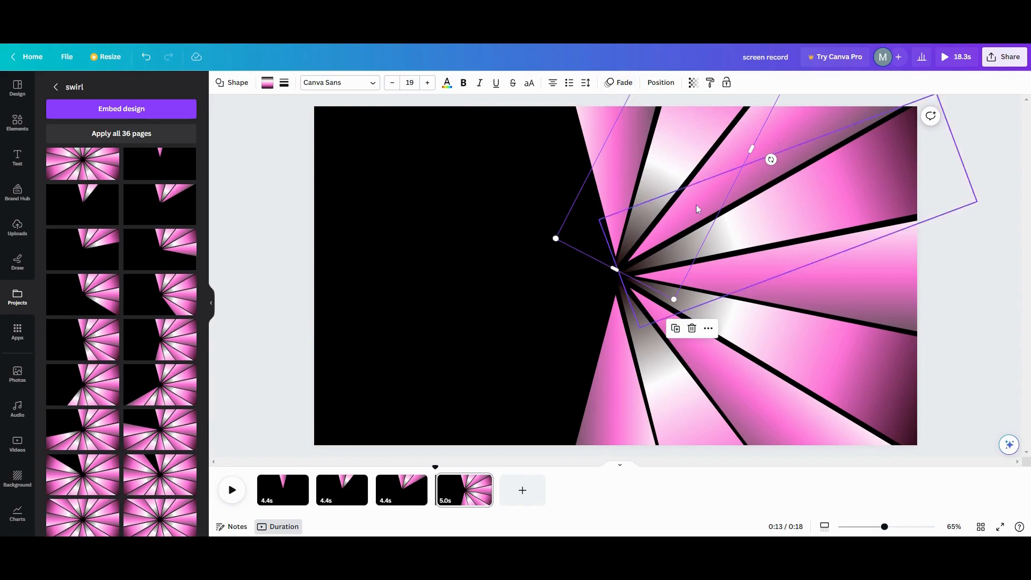
{"action": "left_click", "coordinate": [629, 86]}
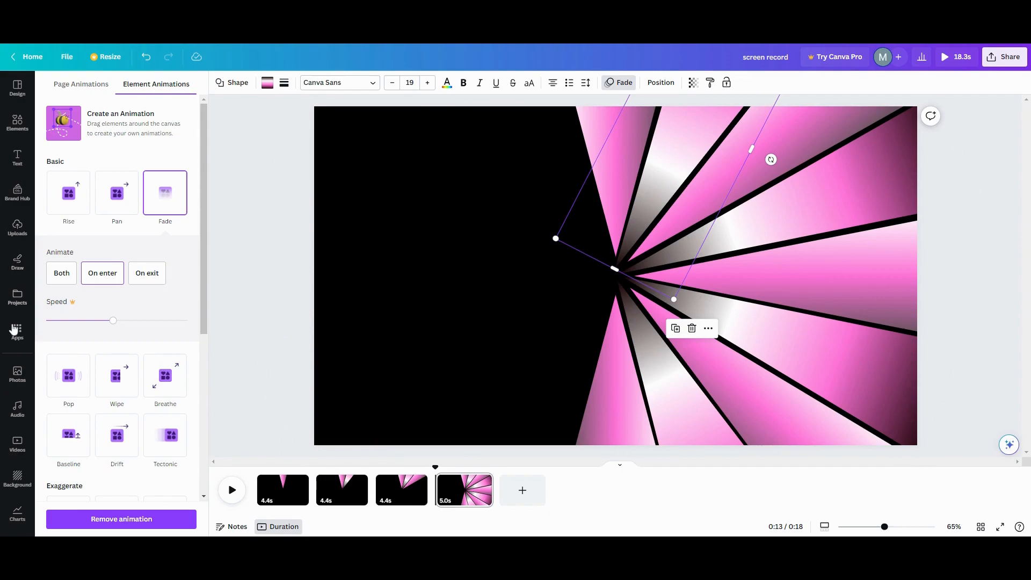
Reopen the swirl video design from the projects to access its pages.
{"action": "left_click", "coordinate": [18, 297]}
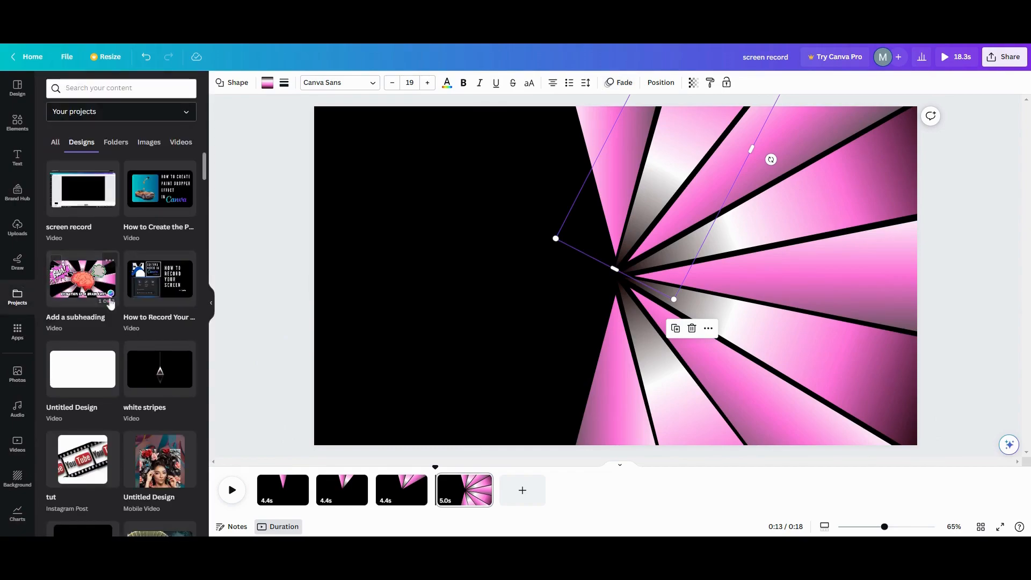
{"action": "scroll", "coordinate": [114, 324], "scroll_direction": "down", "scroll_amount": 7}
{"action": "scroll", "coordinate": [114, 325], "scroll_direction": "down", "scroll_amount": 7}
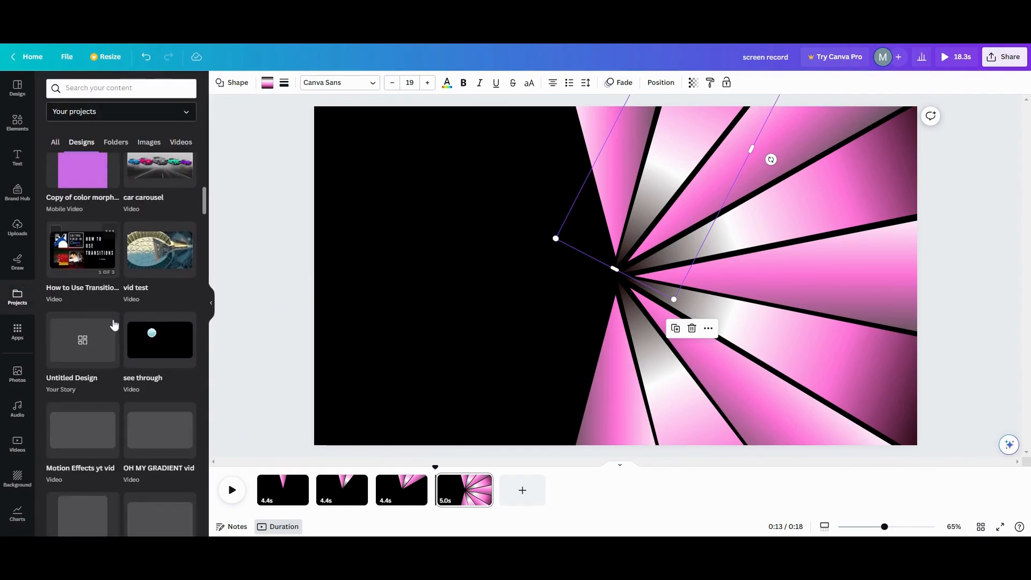
{"action": "scroll", "coordinate": [115, 324], "scroll_direction": "up", "scroll_amount": 3}
{"action": "scroll", "coordinate": [115, 322], "scroll_direction": "up", "scroll_amount": 2}
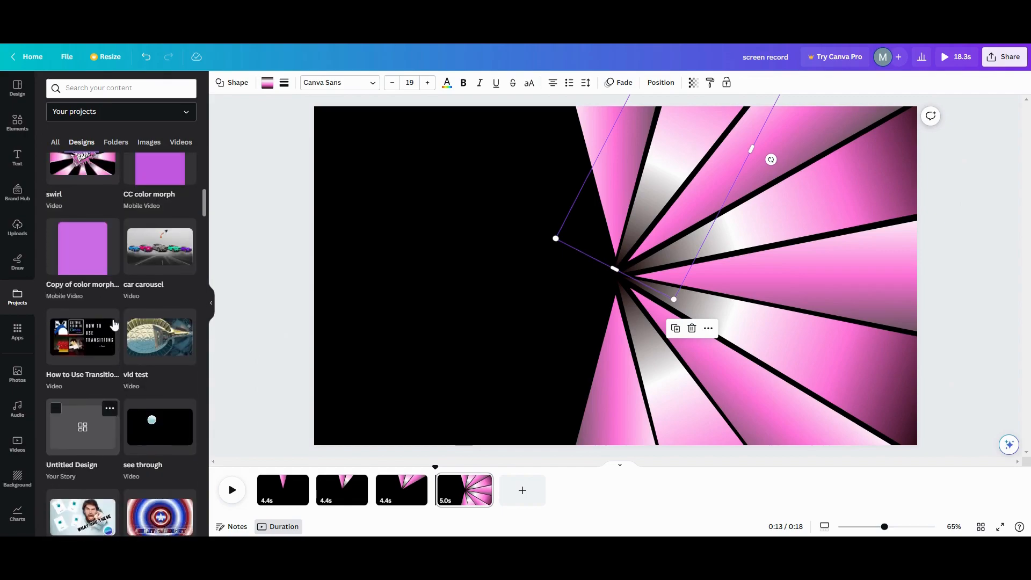
{"action": "scroll", "coordinate": [90, 260], "scroll_direction": "up", "scroll_amount": 1}
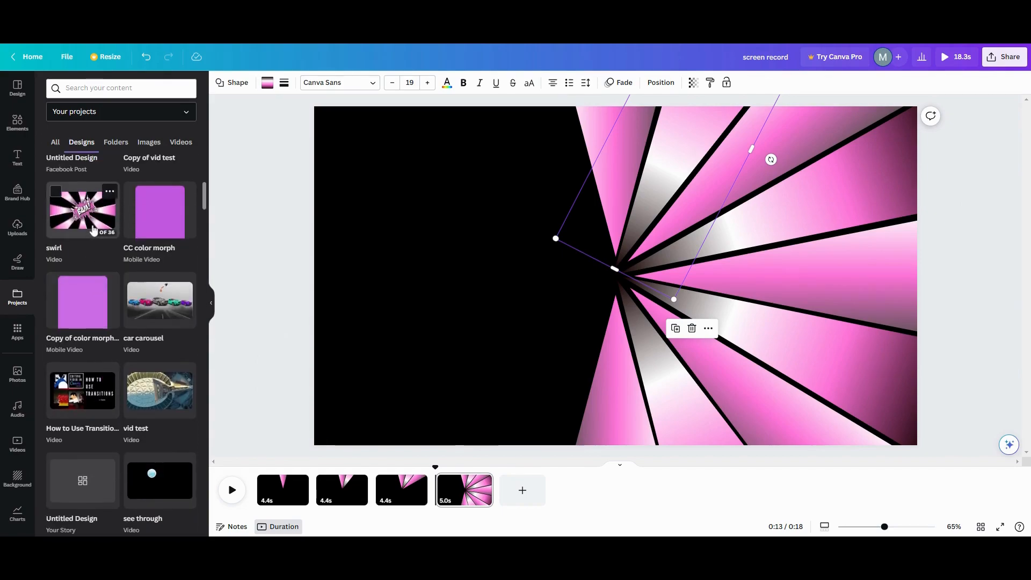
{"action": "left_click", "coordinate": [94, 231]}
Add a fifth page and apply the swirl design's eight-ray sunburst page without the BAM lettering.
{"action": "scroll", "coordinate": [133, 352], "scroll_direction": "down", "scroll_amount": 5}
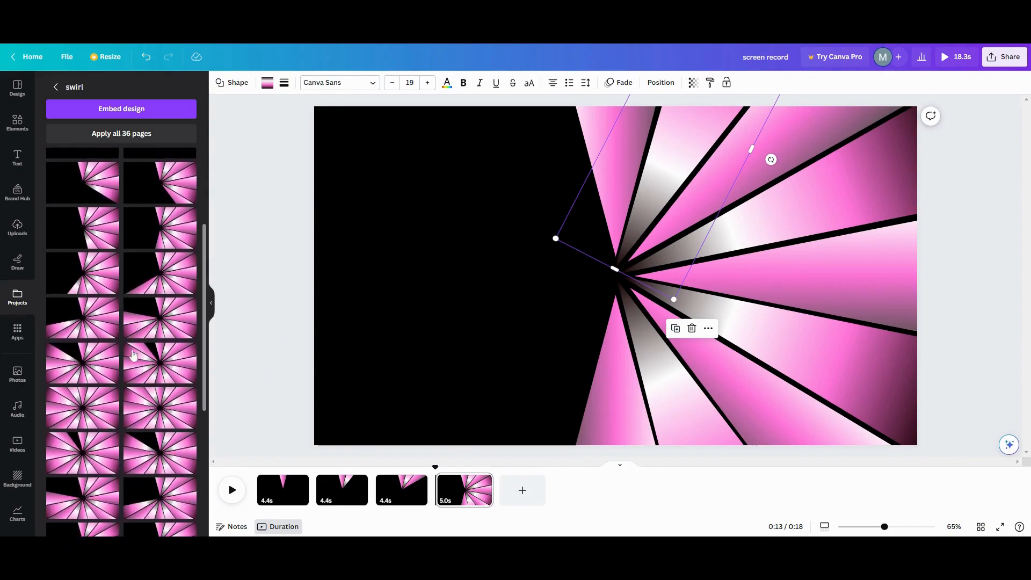
{"action": "scroll", "coordinate": [133, 357], "scroll_direction": "down", "scroll_amount": 4}
{"action": "scroll", "coordinate": [133, 360], "scroll_direction": "up", "scroll_amount": 7}
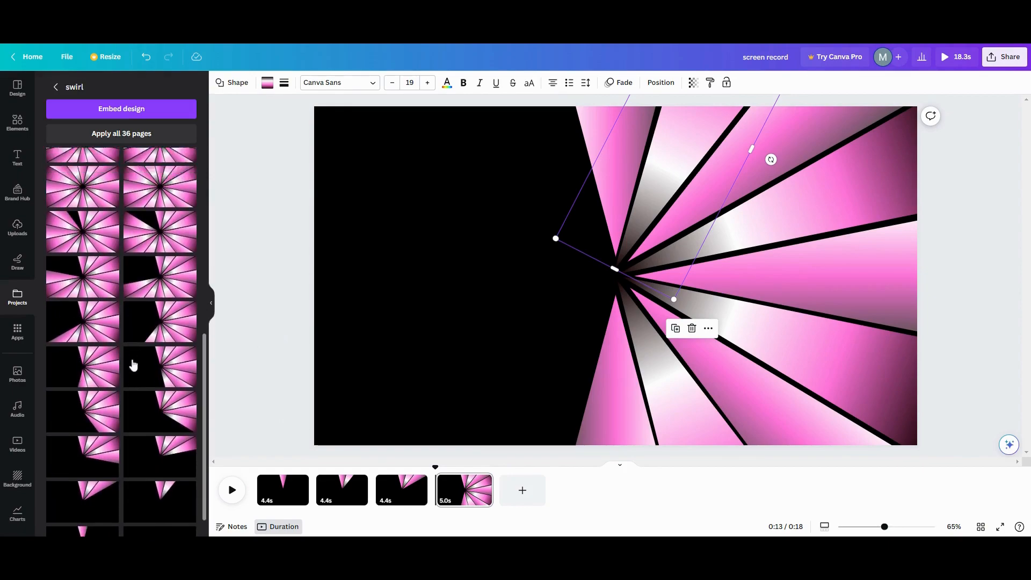
{"action": "scroll", "coordinate": [133, 364], "scroll_direction": "up", "scroll_amount": 2}
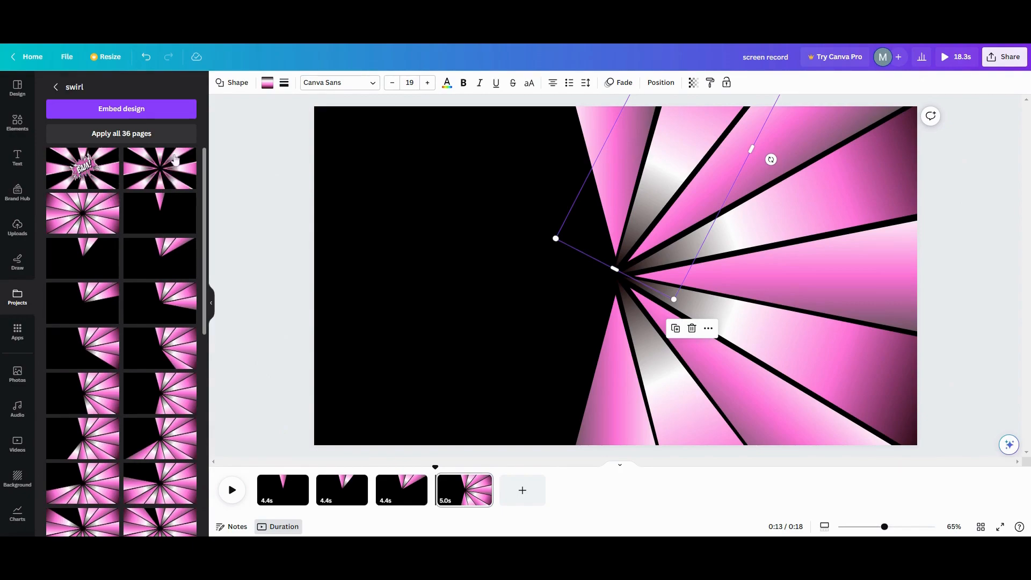
{"action": "left_click", "coordinate": [523, 489]}
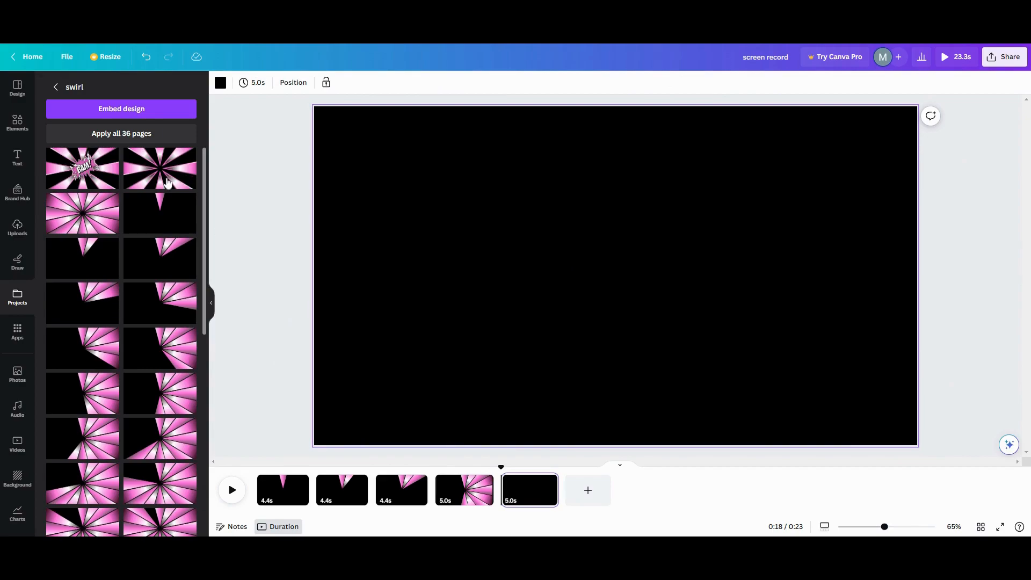
{"action": "left_click", "coordinate": [166, 183]}
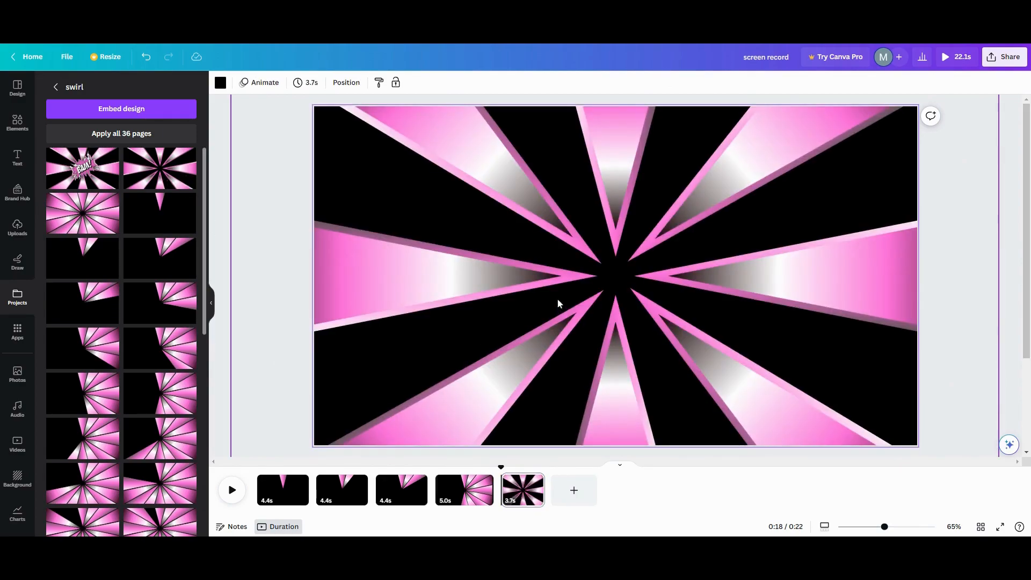
Inspect the Rotate animation of the sunburst group on the fifth page and play that page.
{"action": "left_click", "coordinate": [354, 88]}
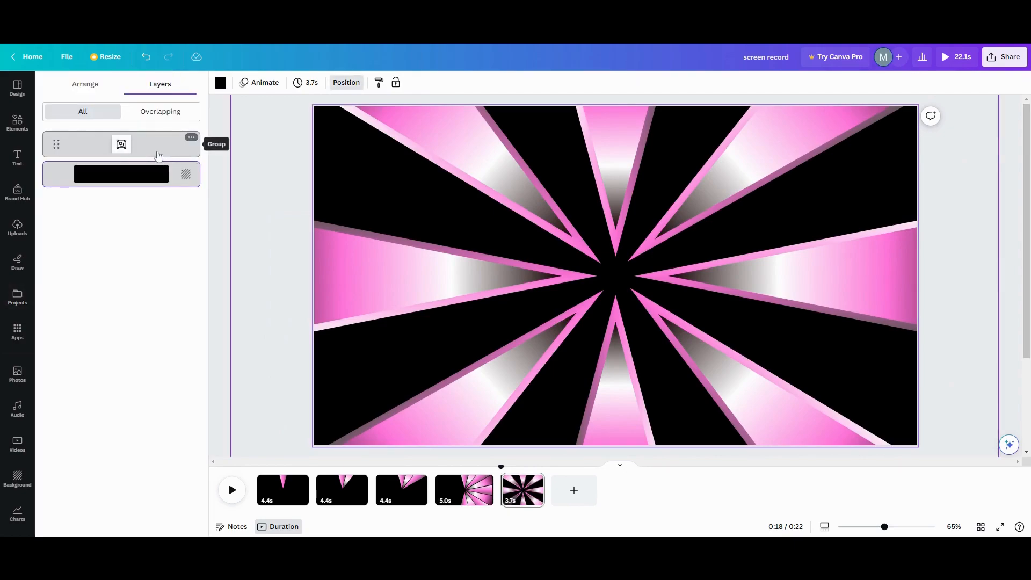
{"action": "left_click", "coordinate": [157, 154]}
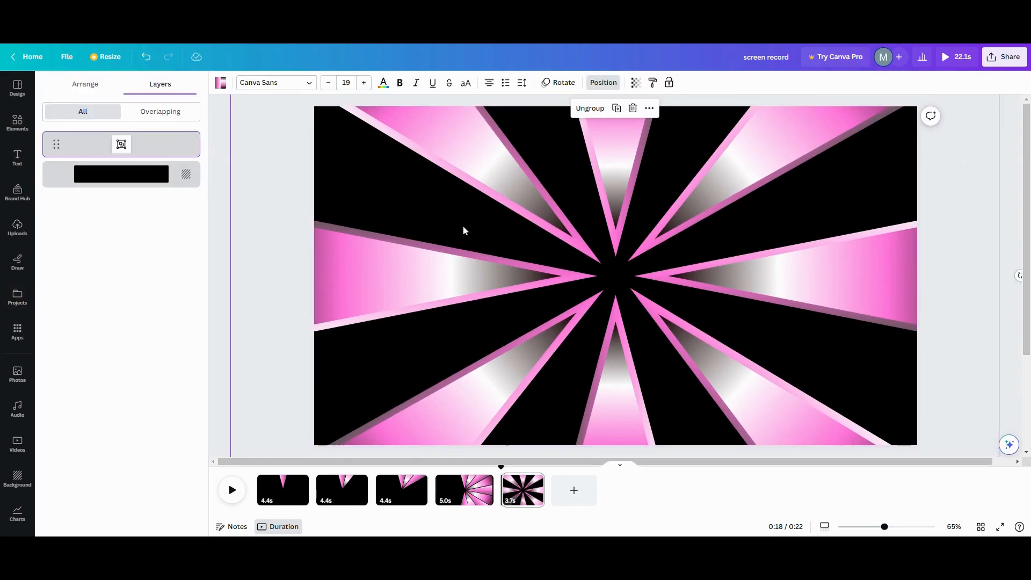
{"action": "left_click", "coordinate": [562, 83]}
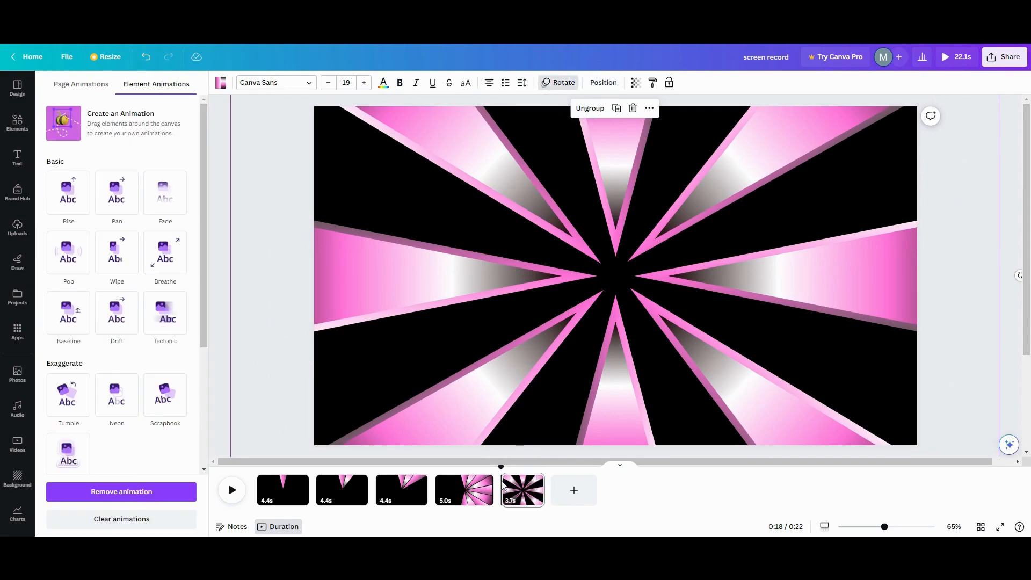
{"action": "left_click", "coordinate": [522, 490]}
{"action": "left_click", "coordinate": [232, 490]}
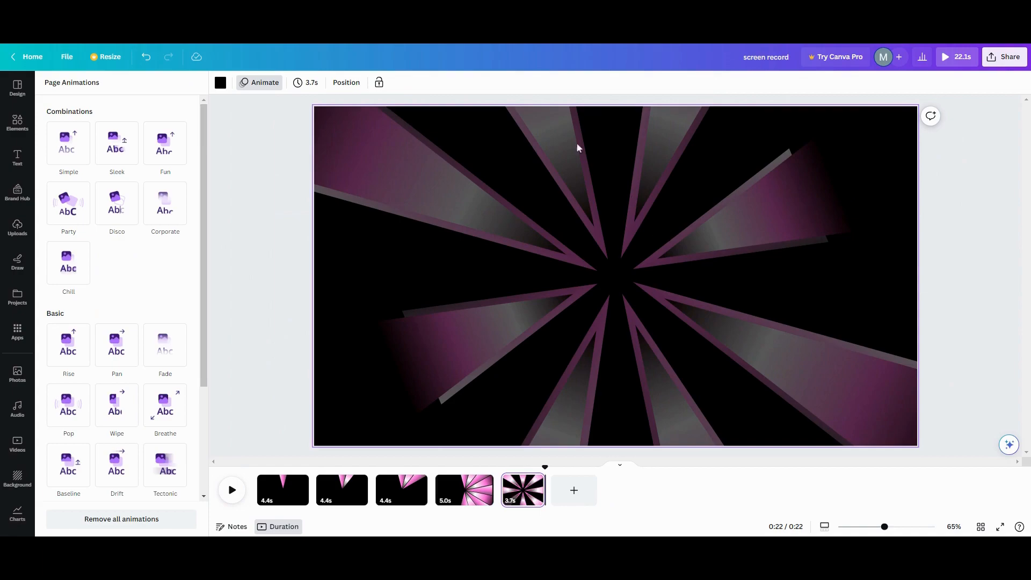
Add the starred black gradient to the sunburst page, turned upright and enlarged to span the full height of the left side.
{"action": "left_click", "coordinate": [516, 503]}
{"action": "scroll", "coordinate": [21, 413], "scroll_direction": "down", "scroll_amount": 2}
{"action": "left_click", "coordinate": [15, 439]}
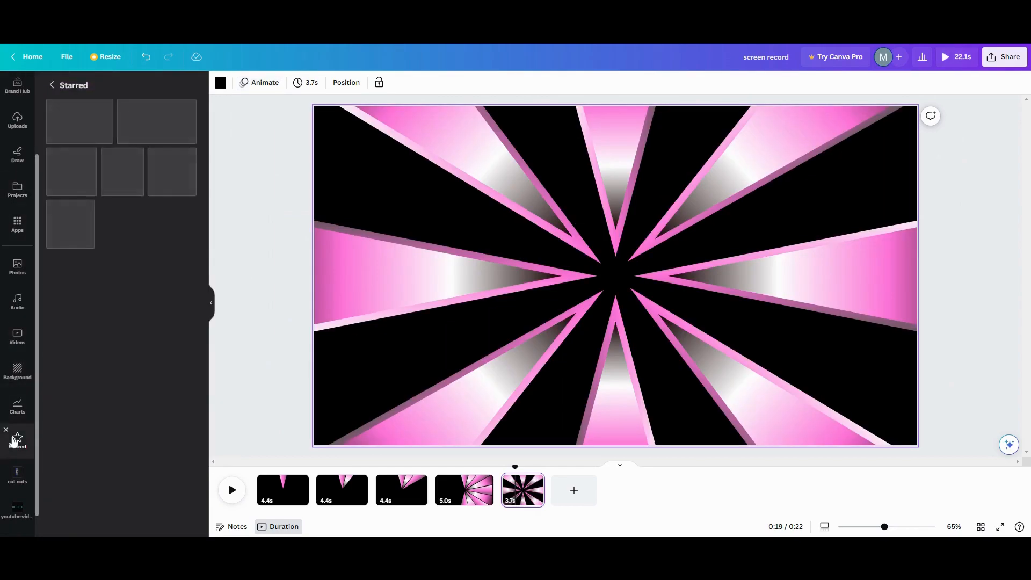
{"action": "left_click", "coordinate": [177, 132]}
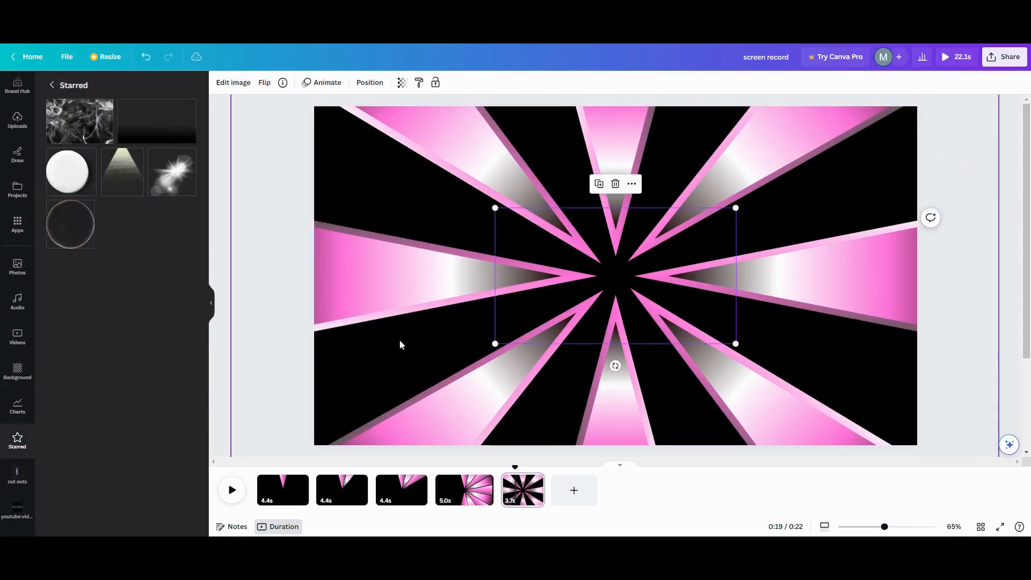
{"action": "left_click_drag", "start_coordinate": [615, 366], "coordinate": [446, 235]}
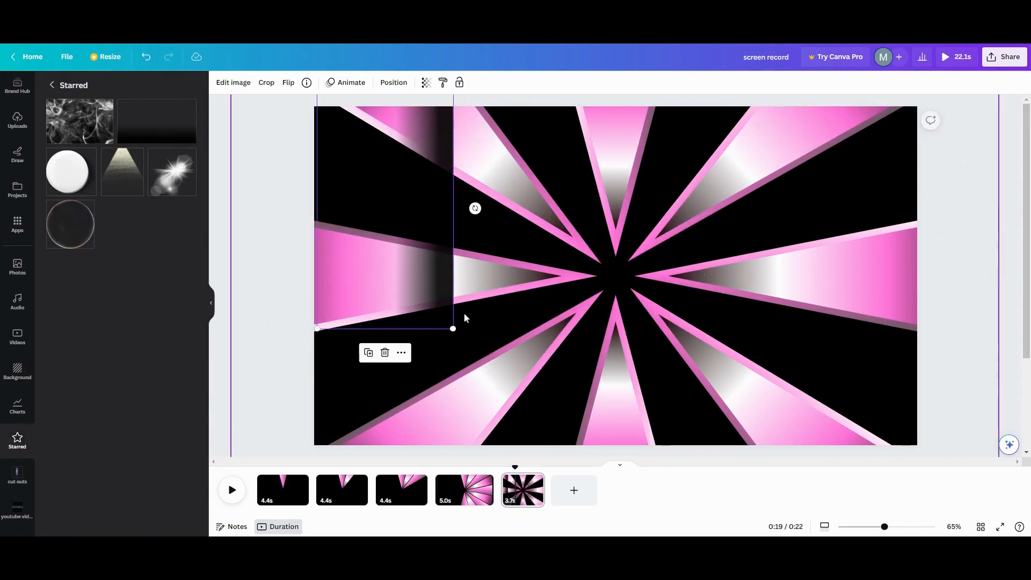
{"action": "left_click_drag", "start_coordinate": [452, 329], "coordinate": [425, 534]}
{"action": "left_click_drag", "start_coordinate": [493, 277], "coordinate": [401, 266]}
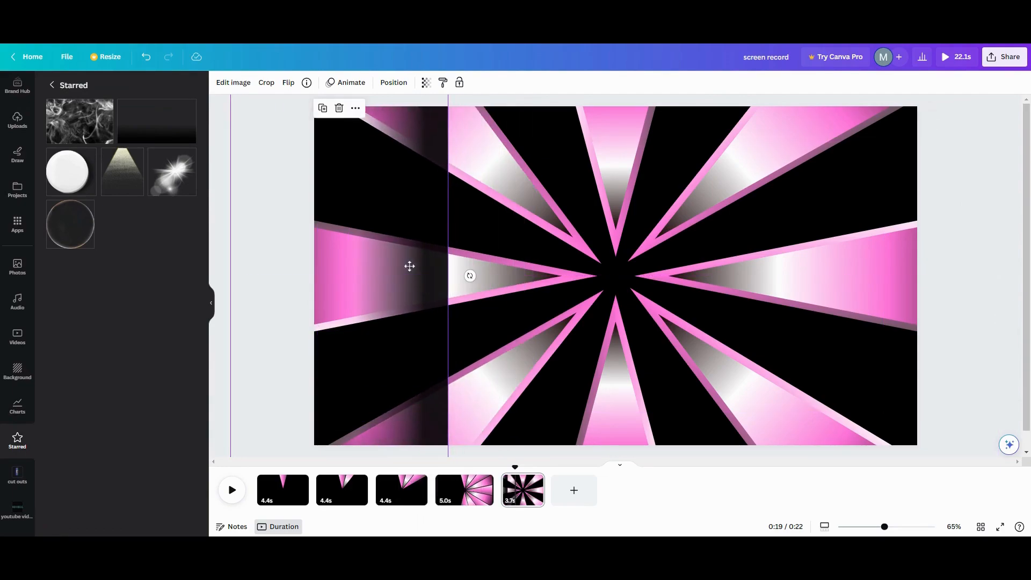
Duplicate the black gradient, flip the copy horizontally and place it over the right side of the sunburst page.
{"action": "left_click", "coordinate": [324, 110]}
{"action": "left_click", "coordinate": [289, 84]}
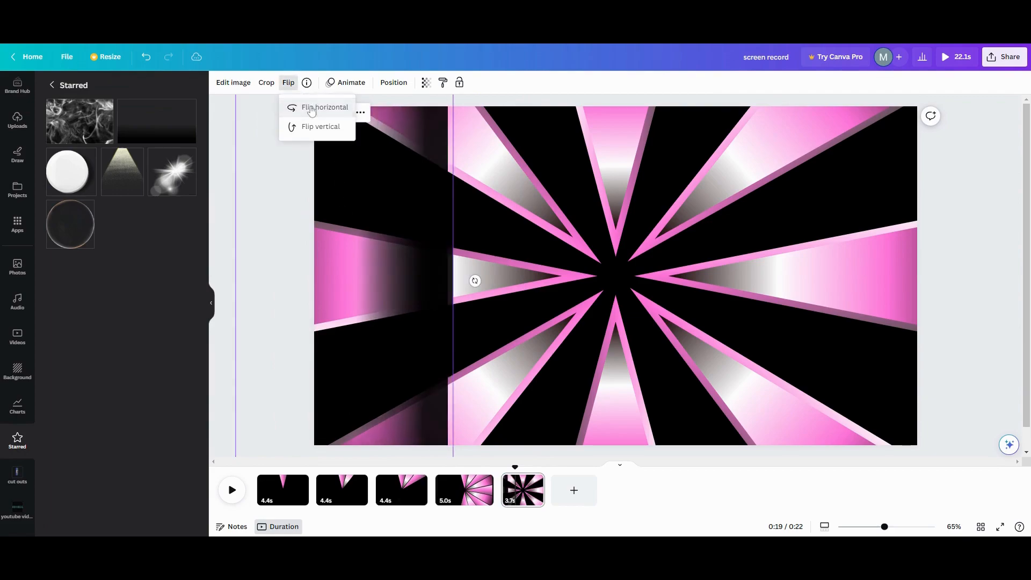
{"action": "left_click", "coordinate": [320, 107]}
{"action": "left_click_drag", "start_coordinate": [345, 180], "coordinate": [890, 183]}
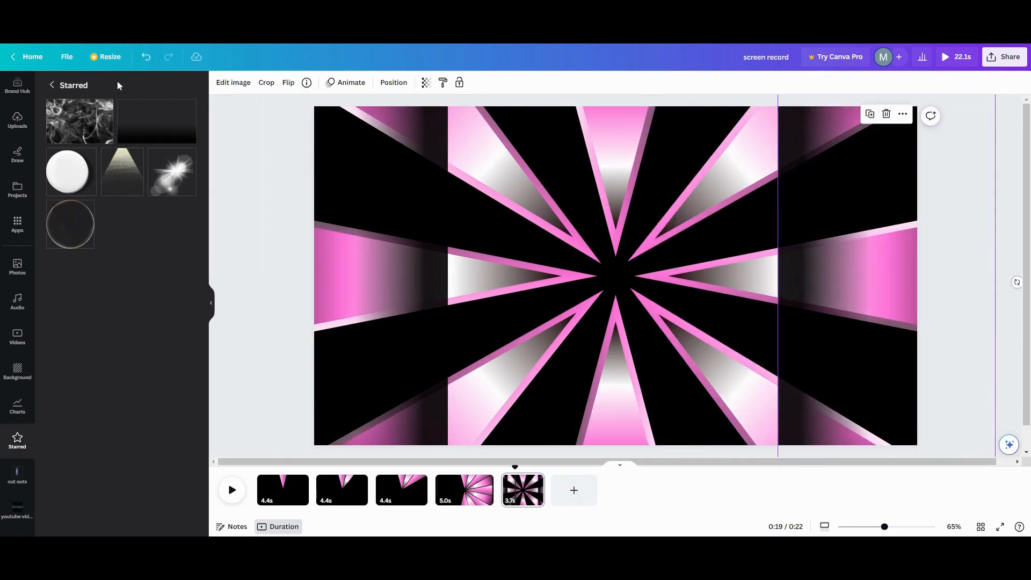
Add a square shape to the sunburst page and set its corner rounding to 0.
{"action": "scroll", "coordinate": [9, 168], "scroll_direction": "up", "scroll_amount": 3}
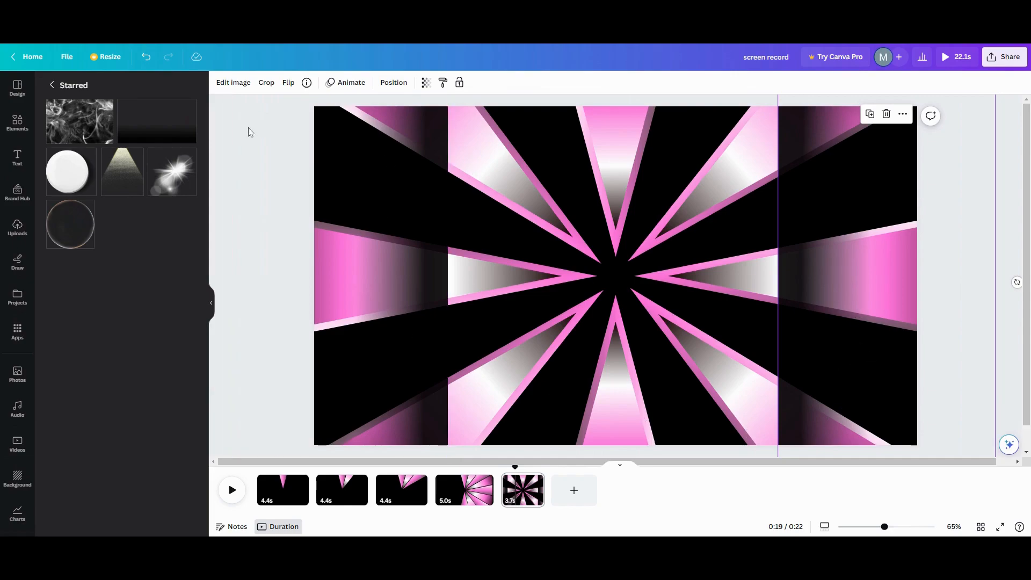
{"action": "left_click", "coordinate": [19, 126]}
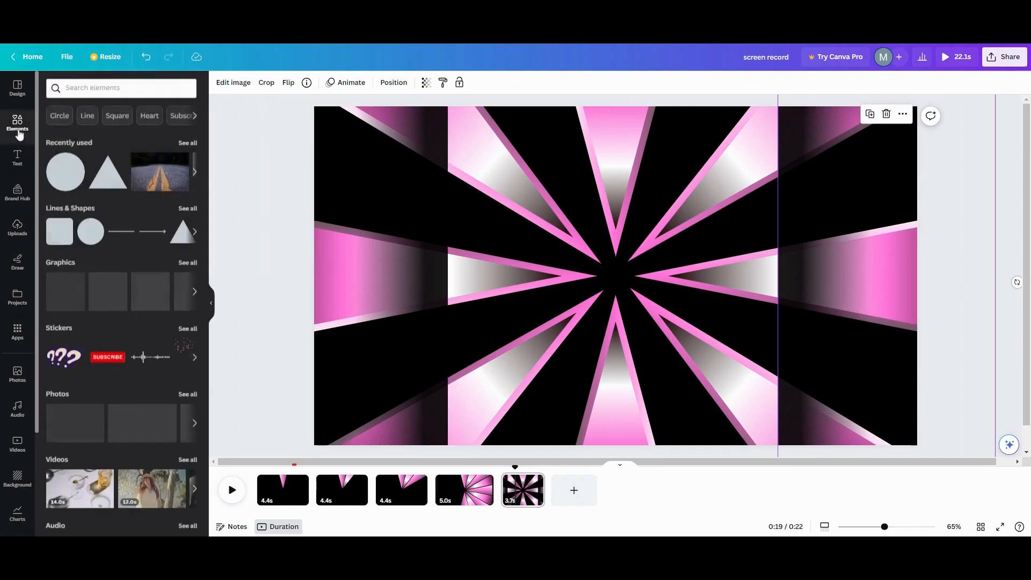
{"action": "left_click", "coordinate": [58, 237]}
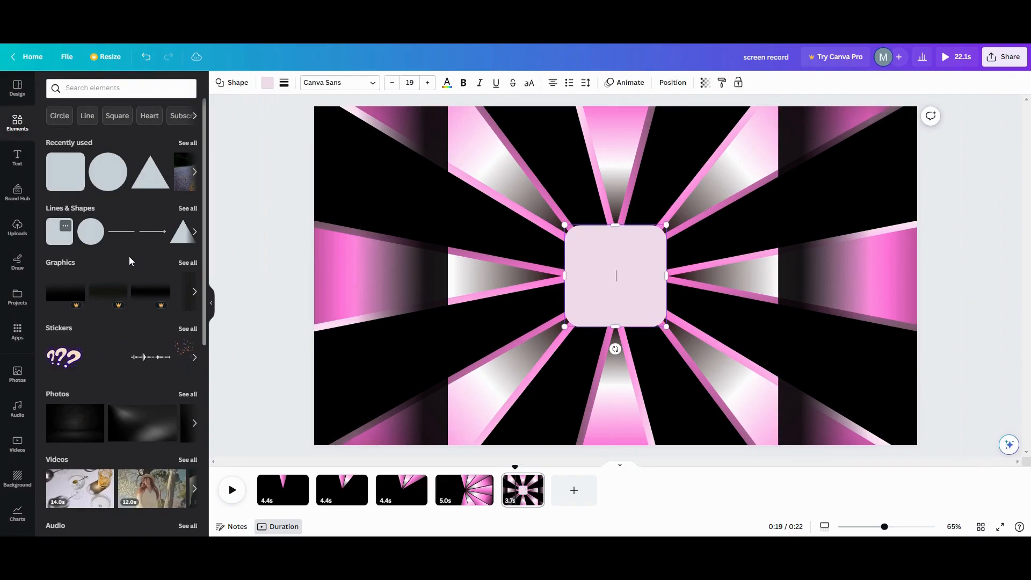
{"action": "left_click_drag", "start_coordinate": [630, 259], "coordinate": [628, 259]}
{"action": "left_click", "coordinate": [266, 84]}
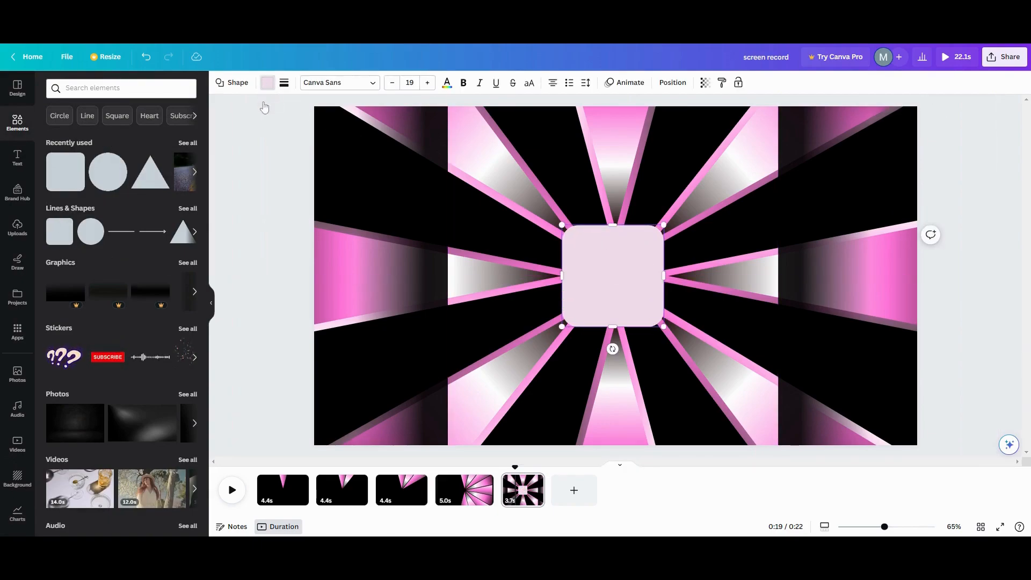
{"action": "left_click", "coordinate": [284, 84]}
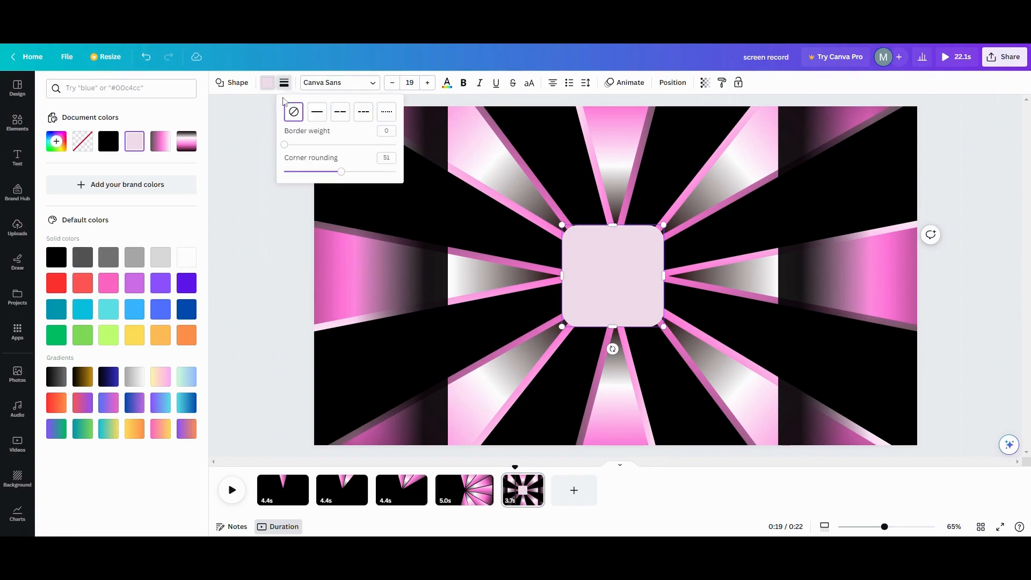
{"action": "left_click_drag", "start_coordinate": [347, 175], "coordinate": [284, 172]}
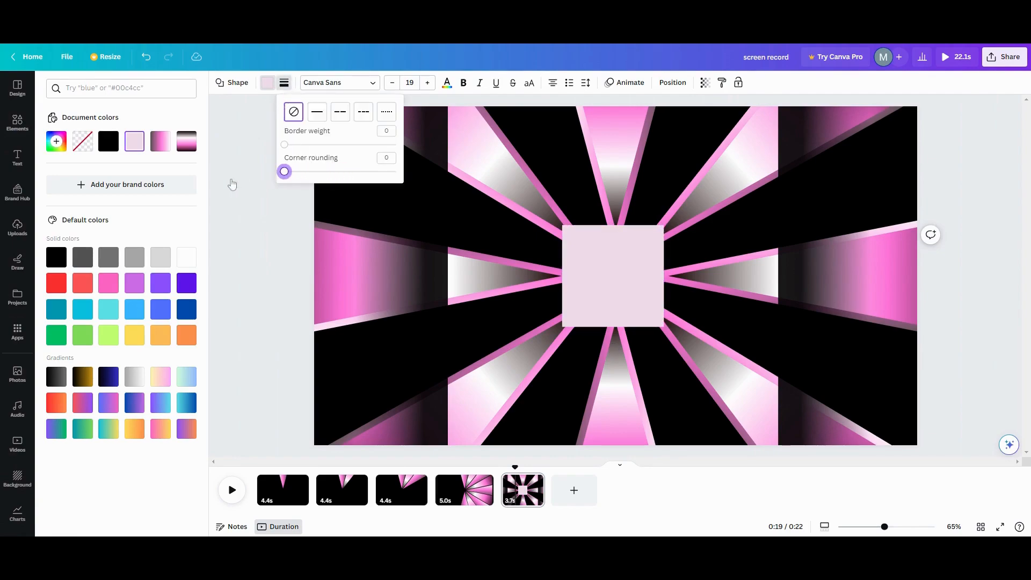
Fill the square with black, move it to the page's left side and stretch it to cover that side's full height.
{"action": "left_click", "coordinate": [267, 85]}
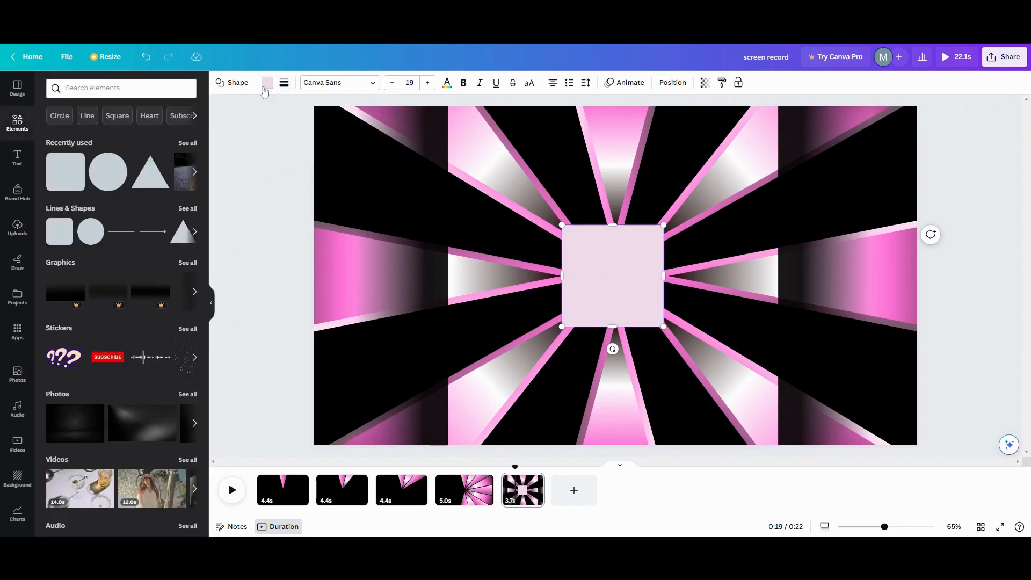
{"action": "left_click", "coordinate": [267, 84]}
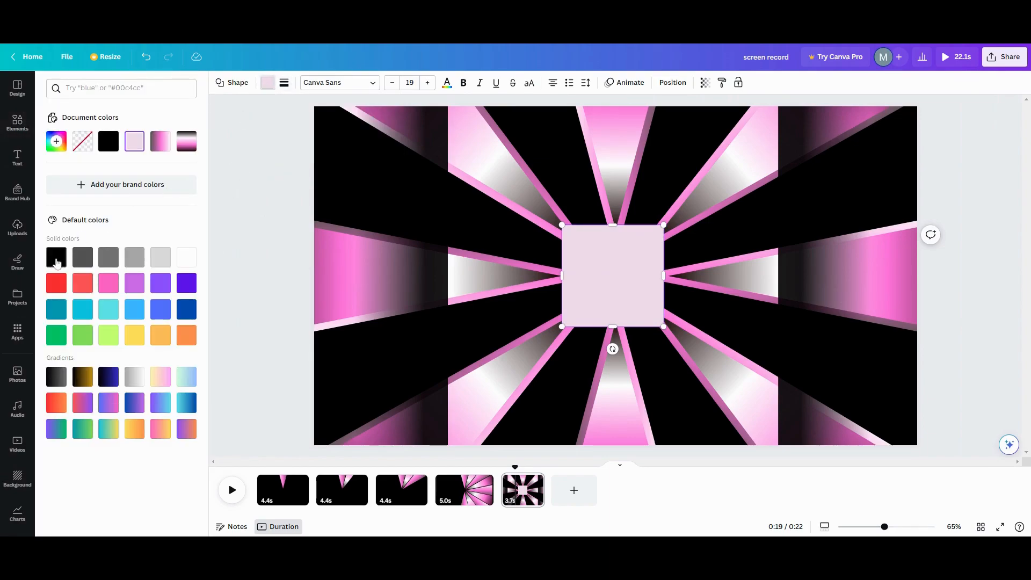
{"action": "left_click", "coordinate": [51, 260]}
{"action": "left_click_drag", "start_coordinate": [599, 229], "coordinate": [407, 133]}
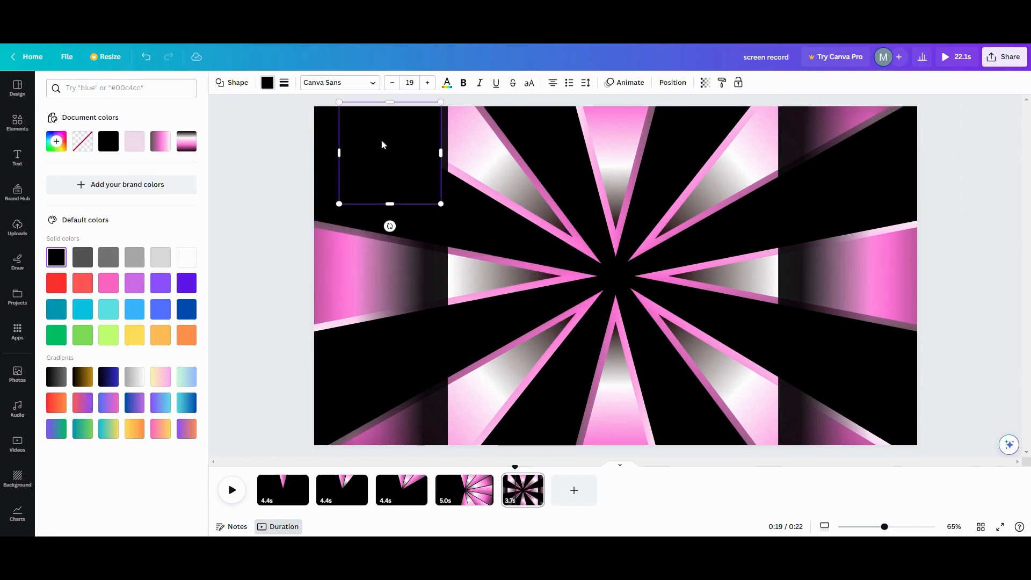
{"action": "left_click_drag", "start_coordinate": [338, 153], "coordinate": [307, 155]}
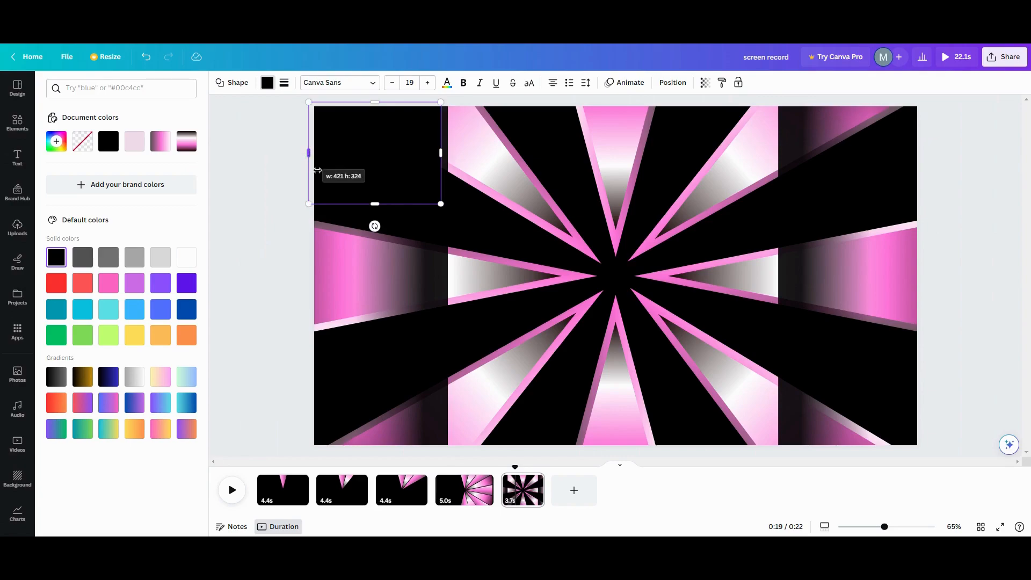
{"action": "left_click_drag", "start_coordinate": [374, 205], "coordinate": [368, 445]}
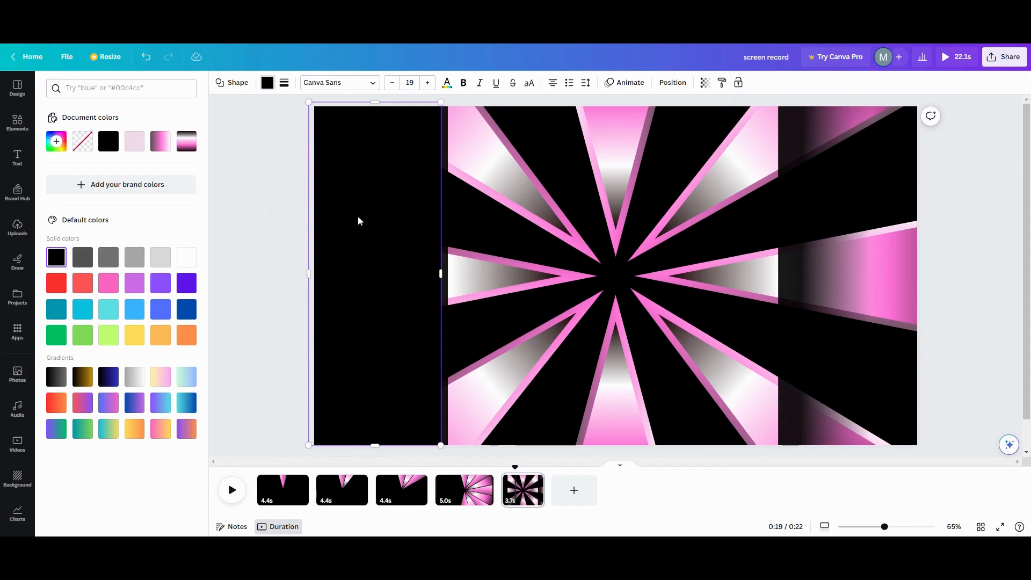
Duplicate the black rectangle, place the copy over the page's right side, widen it past the page edge, and play the page.
{"action": "left_click", "coordinate": [351, 221]}
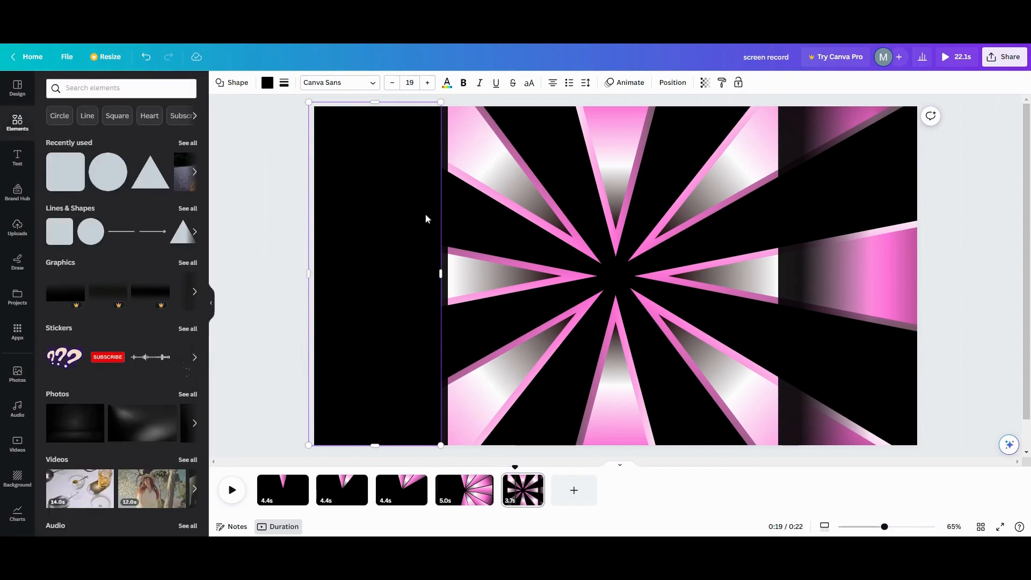
{"action": "left_click", "coordinate": [293, 137]}
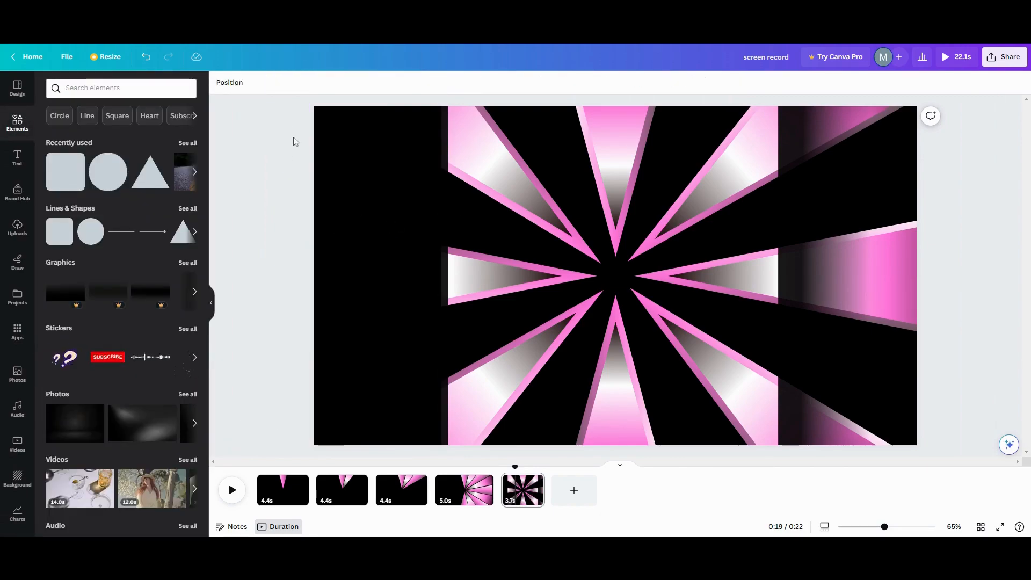
{"action": "left_click", "coordinate": [341, 190]}
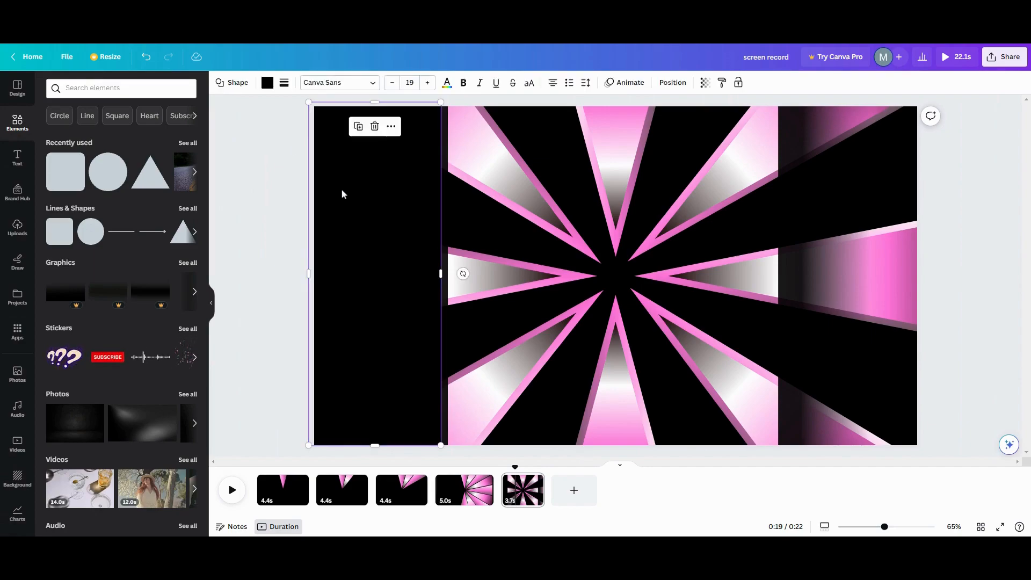
{"action": "left_click", "coordinate": [359, 129]}
{"action": "left_click_drag", "start_coordinate": [421, 189], "coordinate": [837, 192]}
{"action": "left_click_drag", "start_coordinate": [913, 276], "coordinate": [925, 274]}
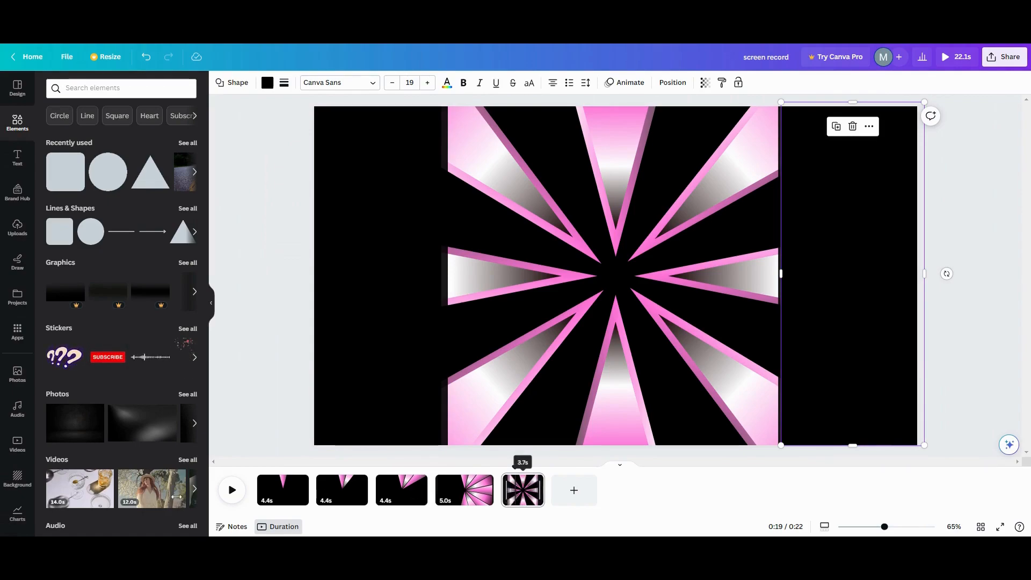
{"action": "left_click", "coordinate": [516, 477]}
{"action": "left_click", "coordinate": [232, 490]}
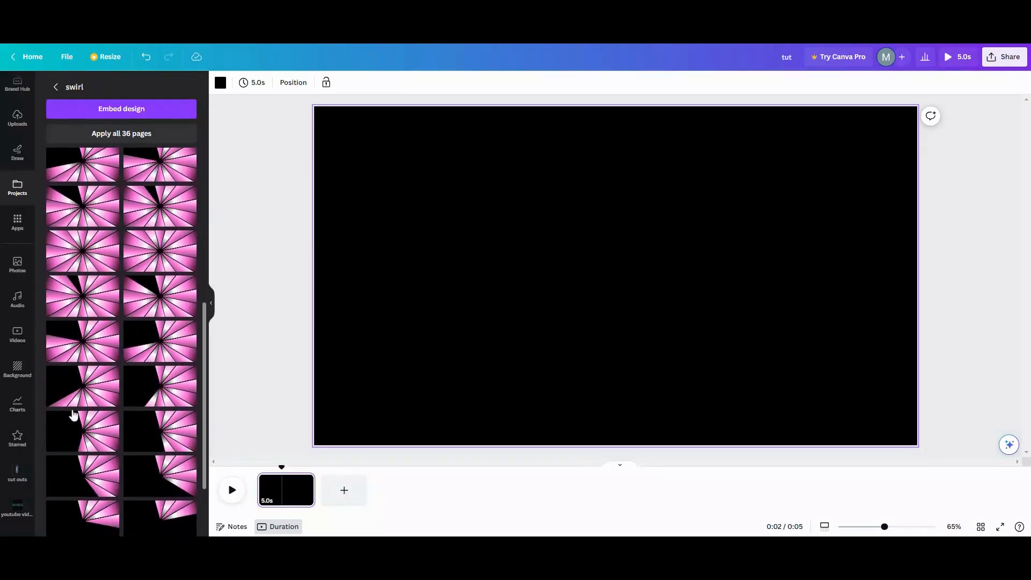
In the tut design, apply the swirl design's complete sunburst page and move the triangle just left of the top one off the page.
{"action": "scroll", "coordinate": [80, 419], "scroll_direction": "down", "scroll_amount": 2}
{"action": "scroll", "coordinate": [74, 415], "scroll_direction": "up", "scroll_amount": 3}
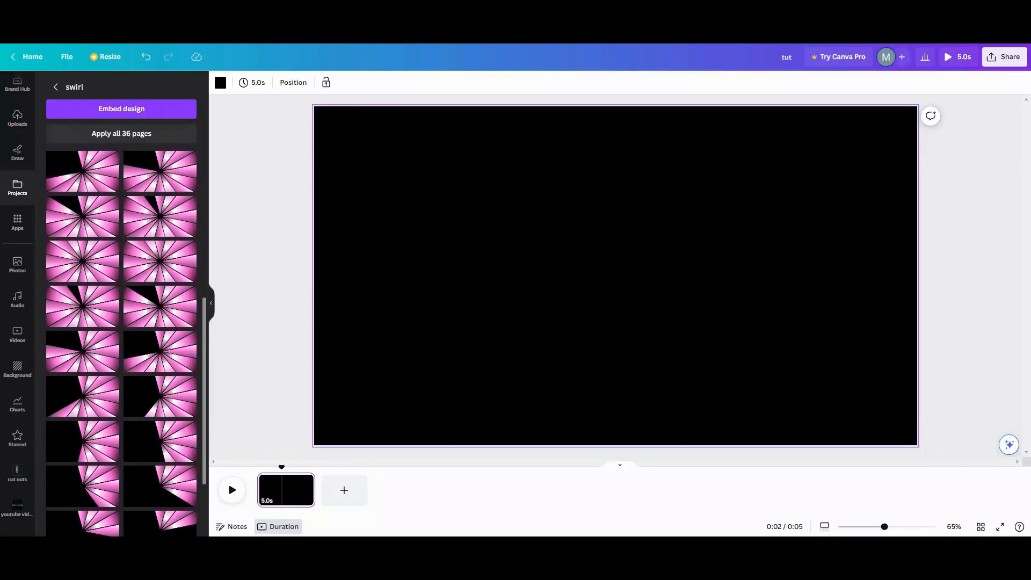
{"action": "left_click", "coordinate": [152, 279]}
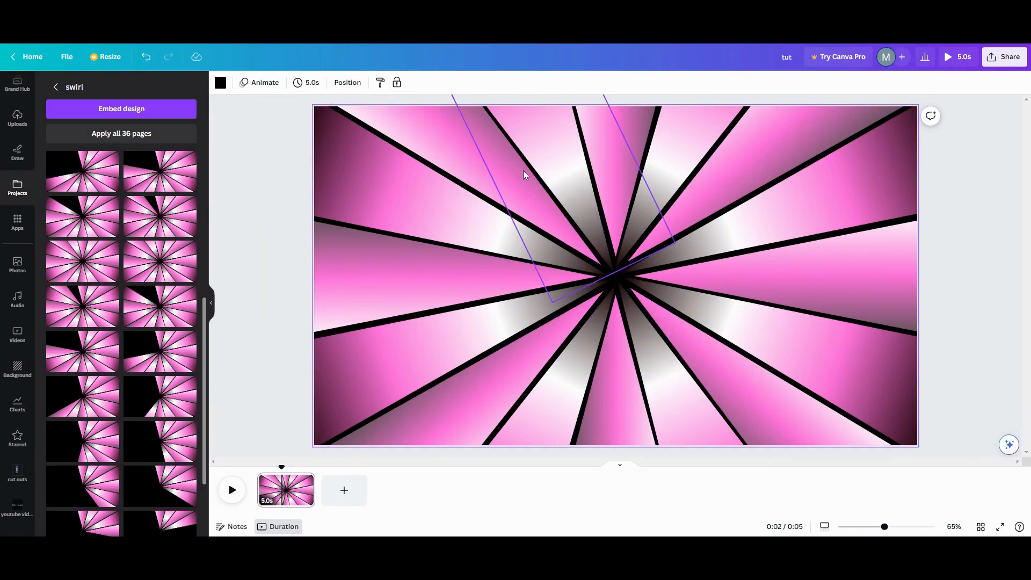
{"action": "left_click_drag", "start_coordinate": [564, 185], "coordinate": [501, 115]}
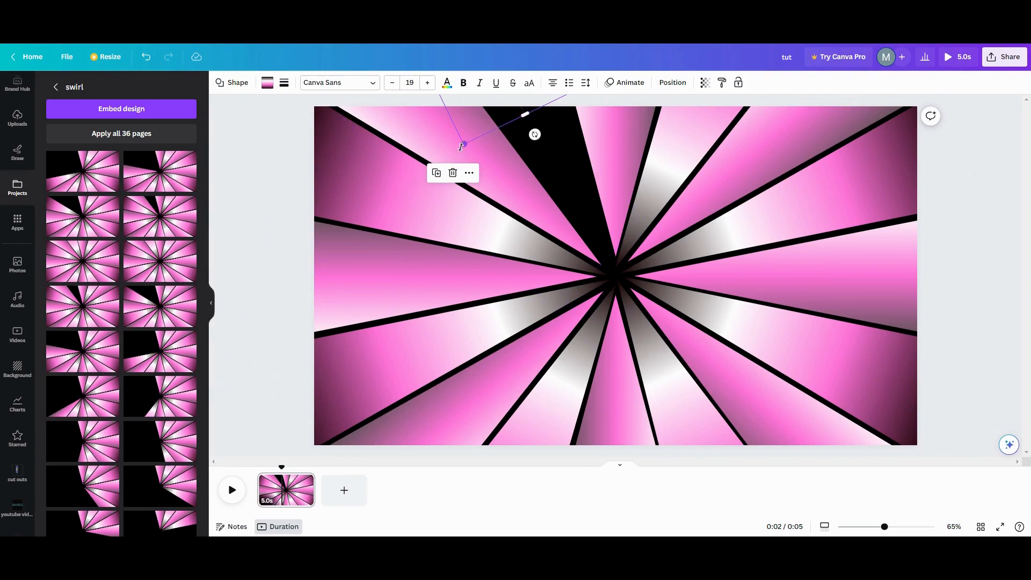
Duplicate the first page and move the next triangle counterclockwise off the copy's upper-left corner.
{"action": "left_click", "coordinate": [306, 482]}
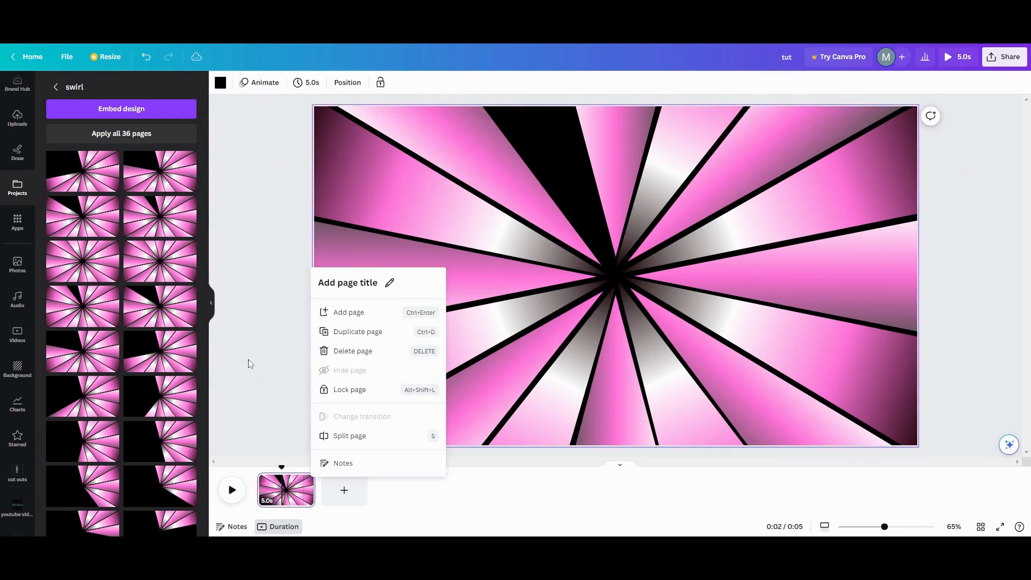
{"action": "left_click", "coordinate": [354, 331]}
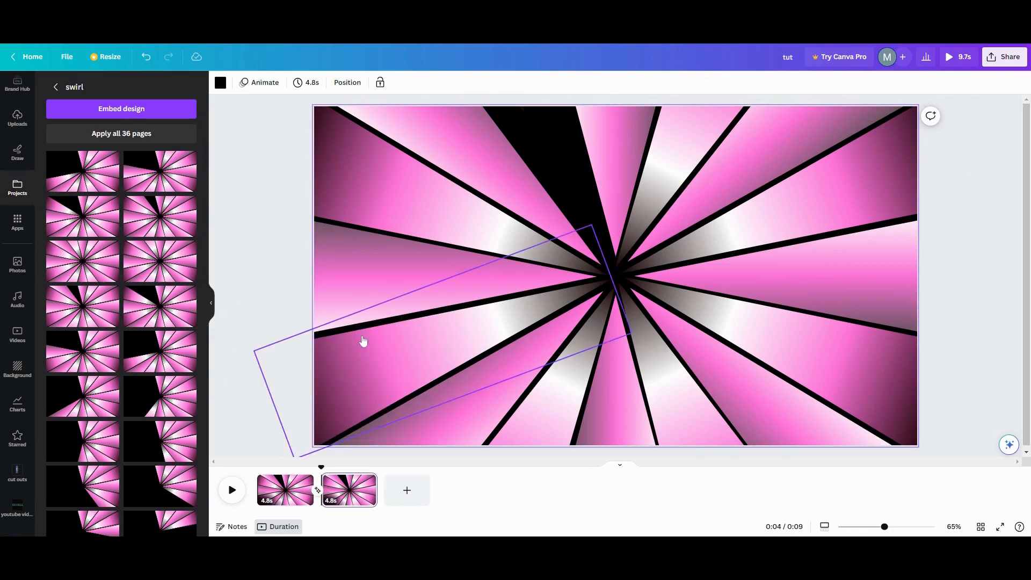
{"action": "left_click", "coordinate": [470, 135]}
{"action": "left_click_drag", "start_coordinate": [471, 135], "coordinate": [369, 62]}
{"action": "left_click_drag", "start_coordinate": [402, 120], "coordinate": [321, 49]}
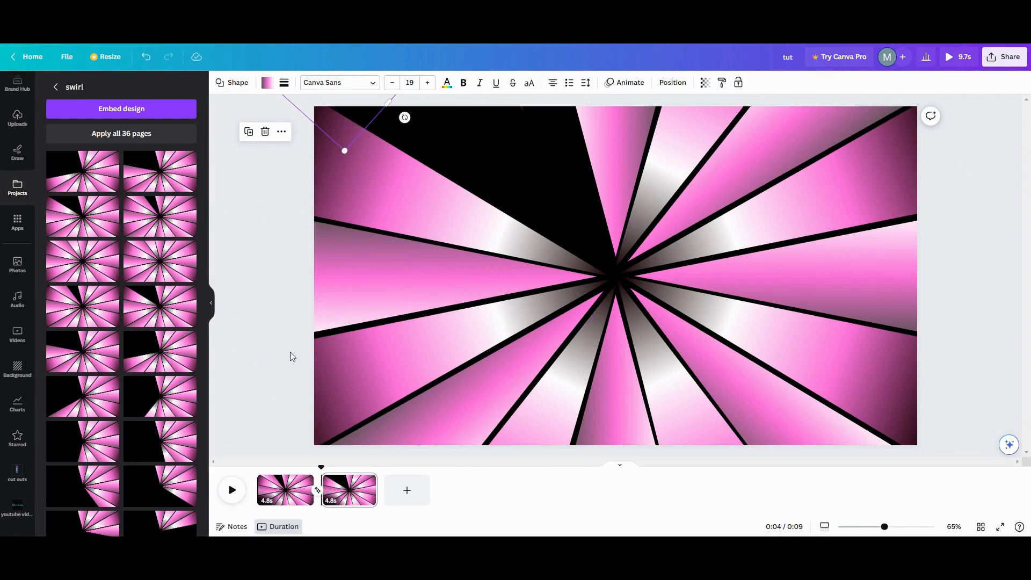
Duplicate the second page and move the upper-left triangle bordering the black gap off the copy's left edge.
{"action": "left_click", "coordinate": [367, 482]}
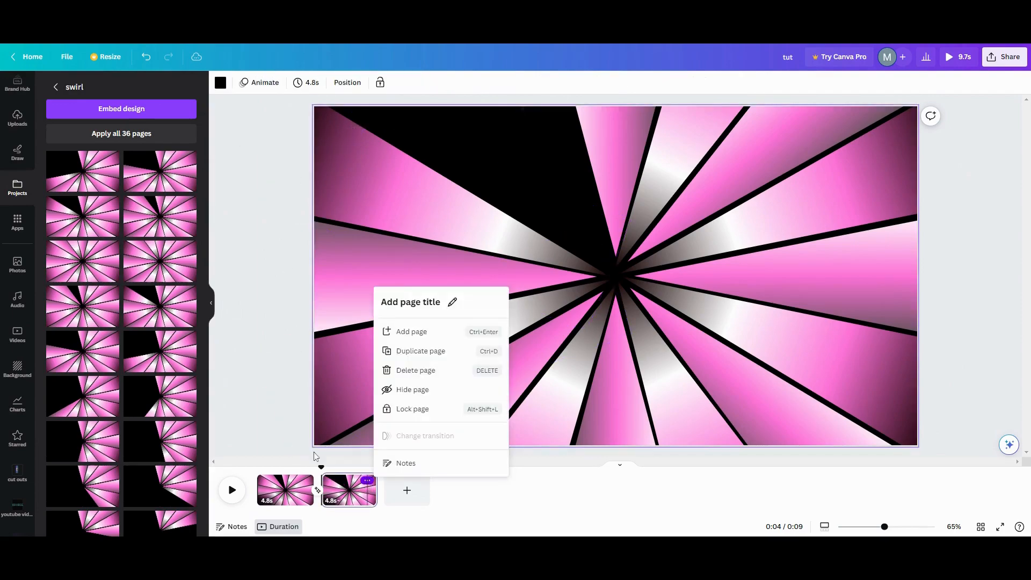
{"action": "left_click", "coordinate": [429, 352]}
{"action": "left_click_drag", "start_coordinate": [456, 225], "coordinate": [194, 148]}
{"action": "left_click_drag", "start_coordinate": [274, 168], "coordinate": [255, 159]}
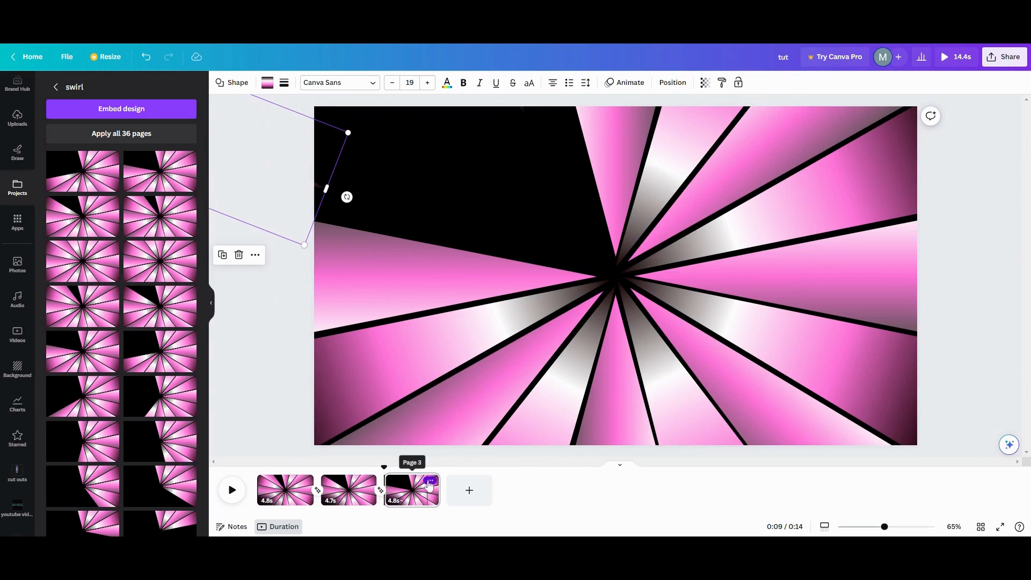
Duplicate the third page and move the horizontal left triangle off the copy's left edge.
{"action": "left_click", "coordinate": [431, 481]}
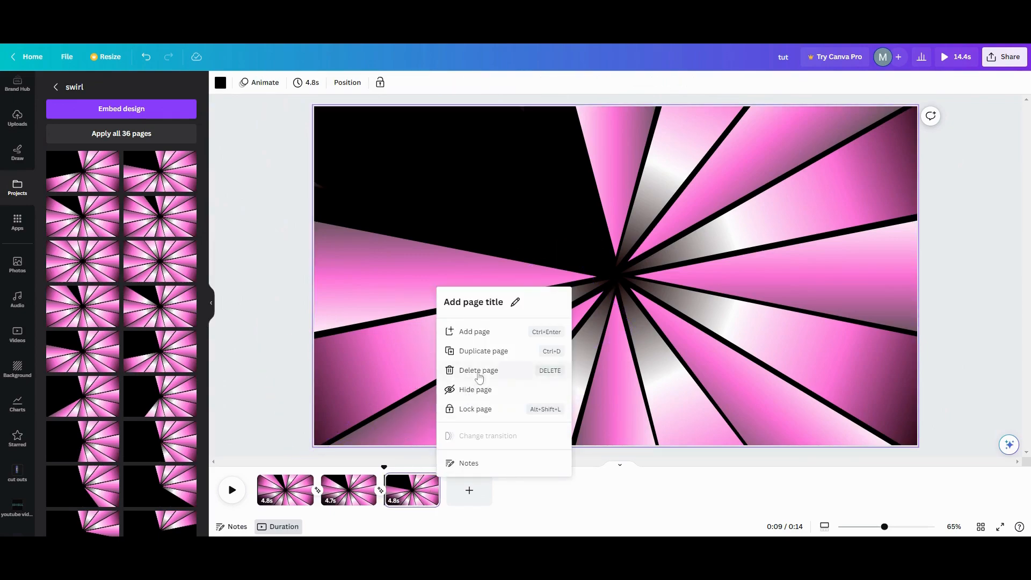
{"action": "left_click", "coordinate": [466, 350]}
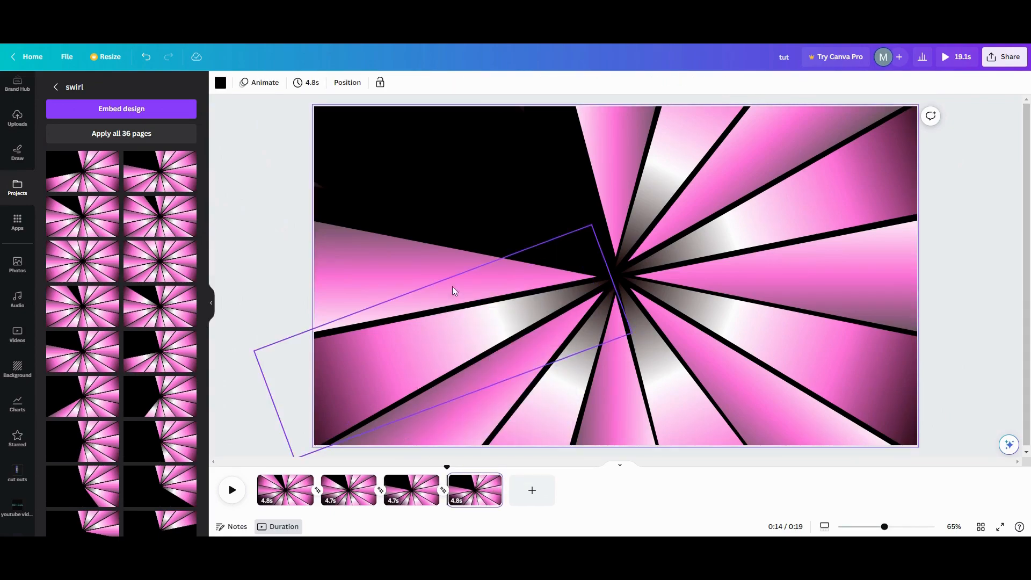
{"action": "left_click_drag", "start_coordinate": [403, 266], "coordinate": [133, 285]}
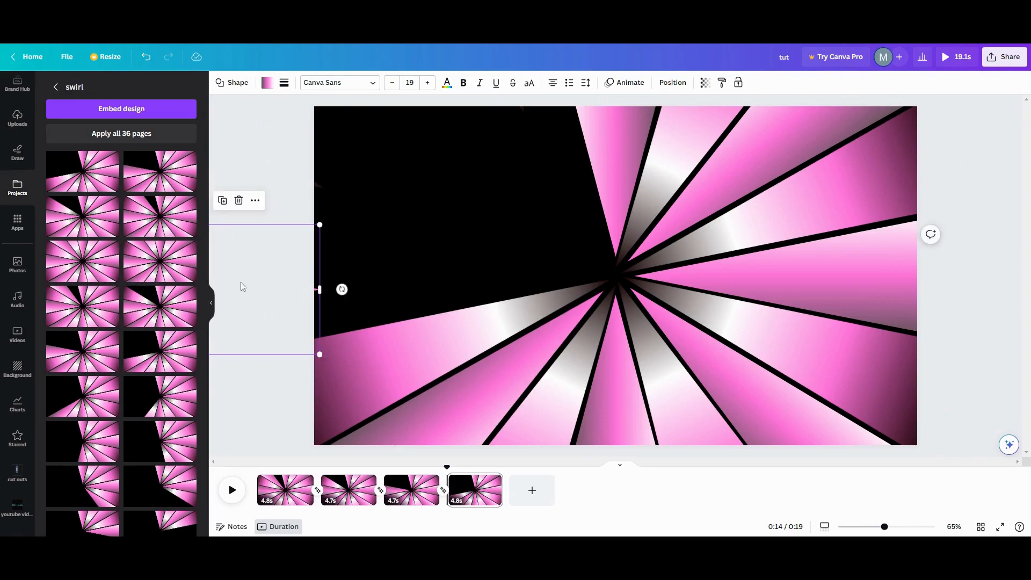
{"action": "left_click_drag", "start_coordinate": [253, 282], "coordinate": [254, 281]}
{"action": "left_click", "coordinate": [348, 292]}
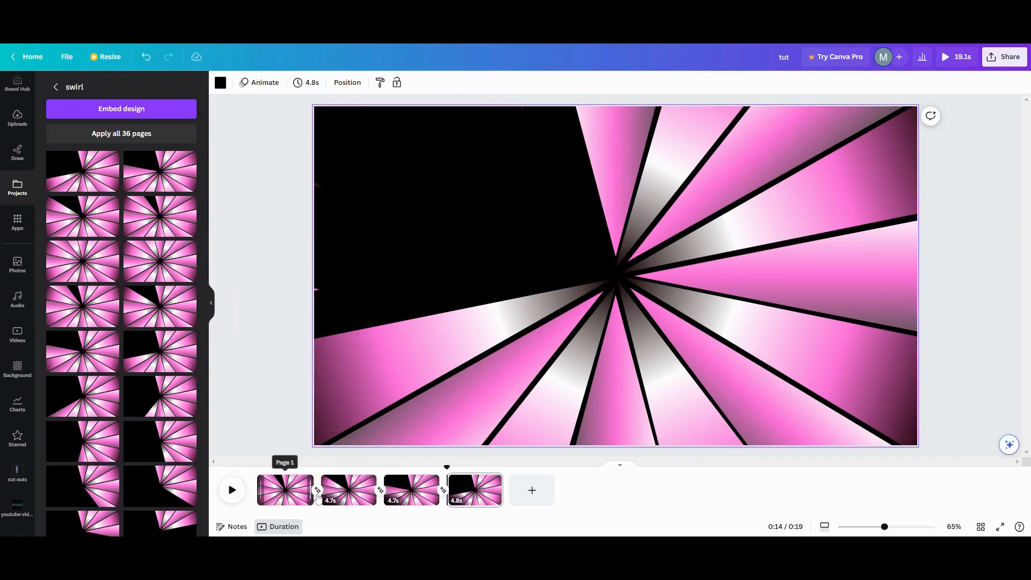
Set the page timing to 0.3 seconds and apply it to all four pages.
{"action": "left_click", "coordinate": [293, 489]}
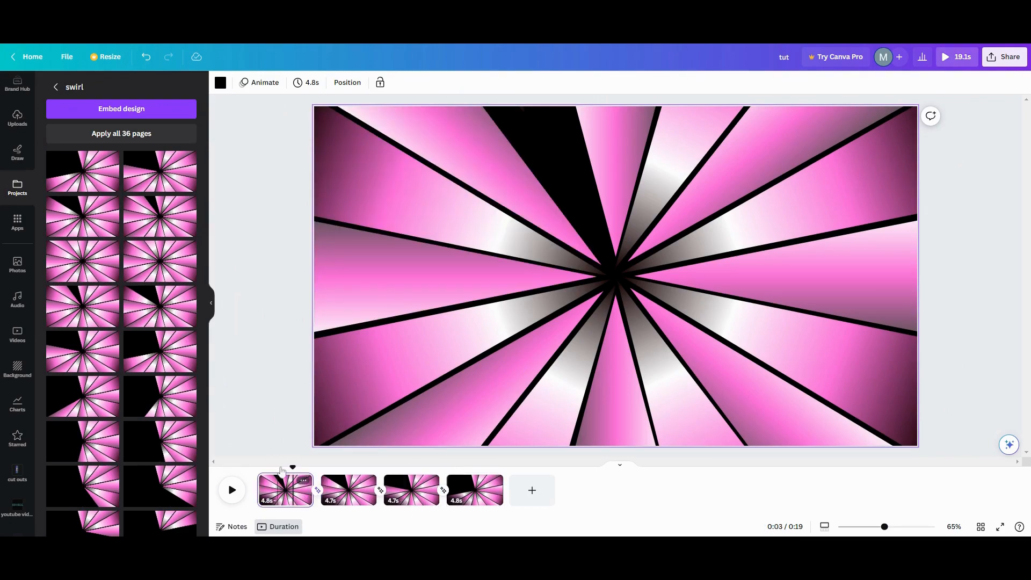
{"action": "left_click", "coordinate": [306, 83]}
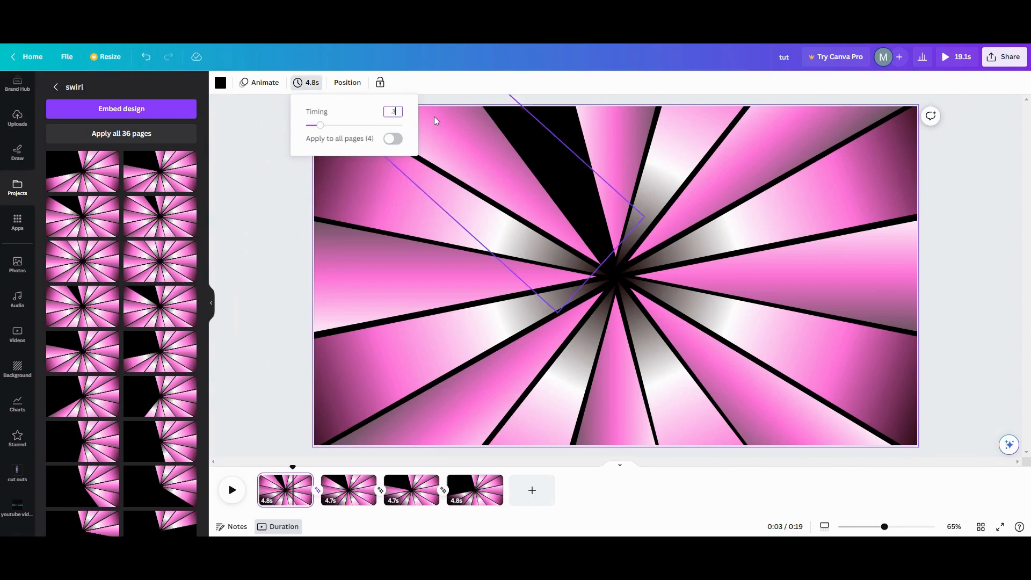
{"action": "left_click", "coordinate": [396, 140]}
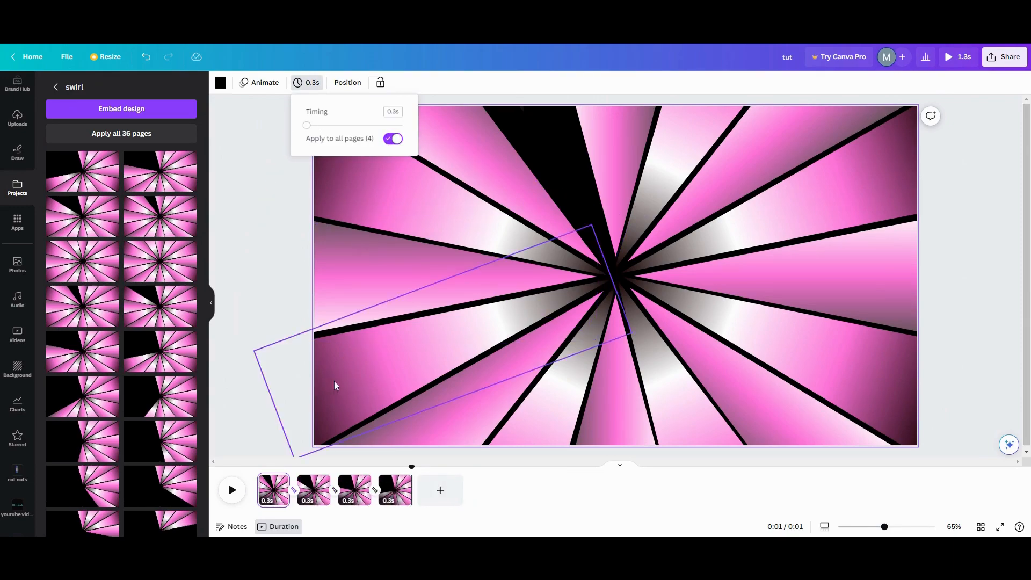
Raise the first Match & Move transition to its maximum duration of 0.2175 seconds, apply it between all pages, and play the animation.
{"action": "left_click", "coordinate": [298, 496]}
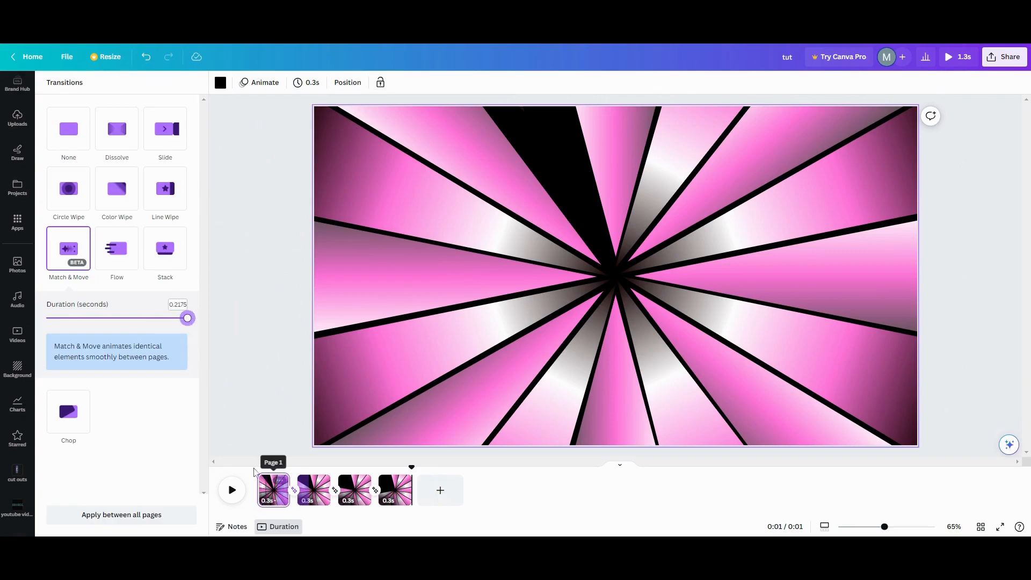
{"action": "left_click", "coordinate": [150, 514]}
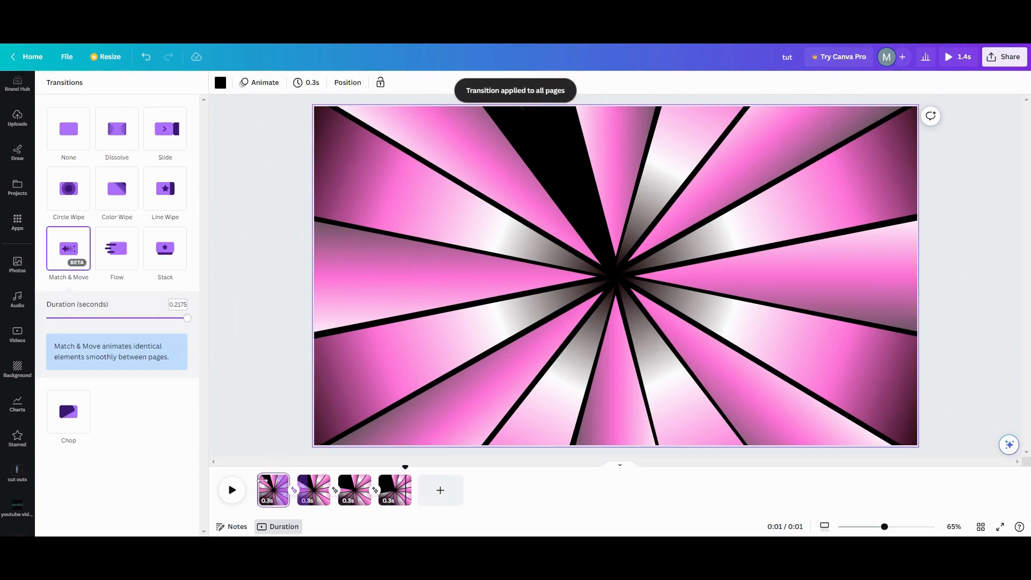
{"action": "left_click", "coordinate": [233, 492]}
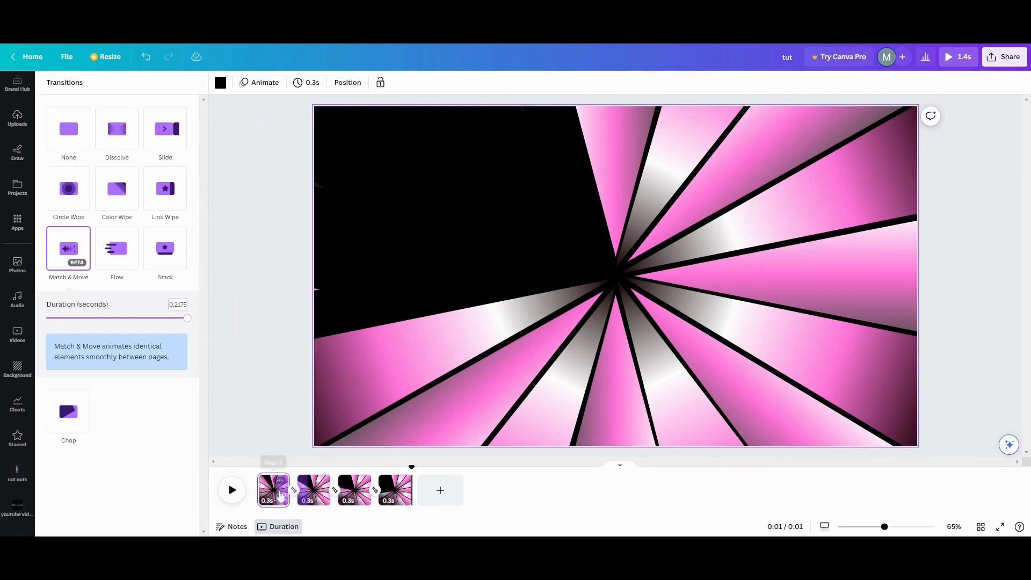
Lengthen the four pages to 1.4, 1.6, 2.0 and 1.8 seconds, raise a Match & Move transition to 0.98 seconds, and play the animation.
{"action": "left_click_drag", "start_coordinate": [284, 499], "coordinate": [438, 500]}
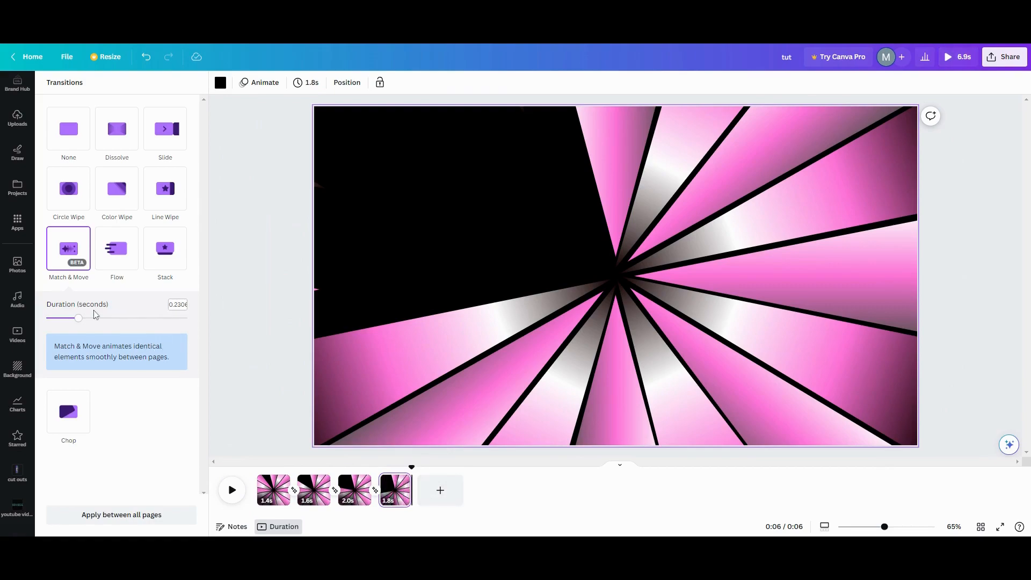
{"action": "left_click_drag", "start_coordinate": [79, 318], "coordinate": [203, 319]}
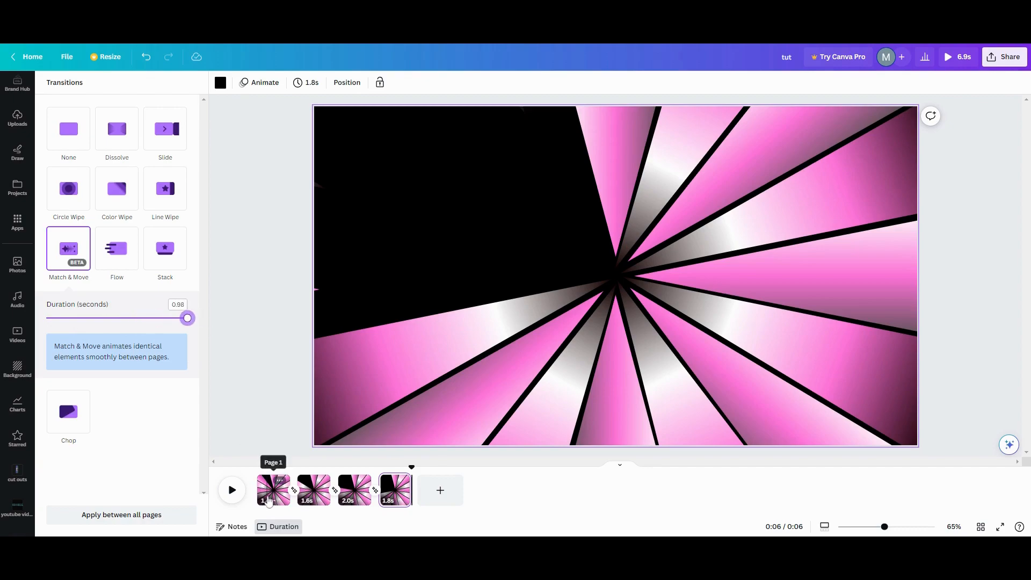
{"action": "left_click", "coordinate": [240, 494]}
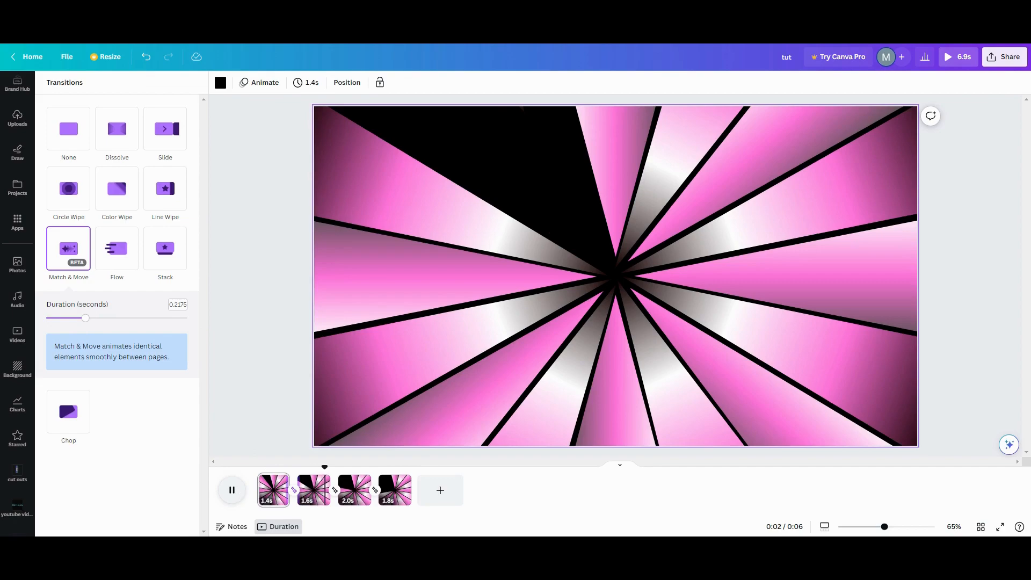
Set the first Match & Move transition's duration to 0.75 seconds, apply it between all pages, and play the animation.
{"action": "left_click", "coordinate": [293, 490]}
{"action": "left_click_drag", "start_coordinate": [85, 318], "coordinate": [185, 318]}
{"action": "left_click", "coordinate": [136, 513]}
{"action": "left_click", "coordinate": [241, 492]}
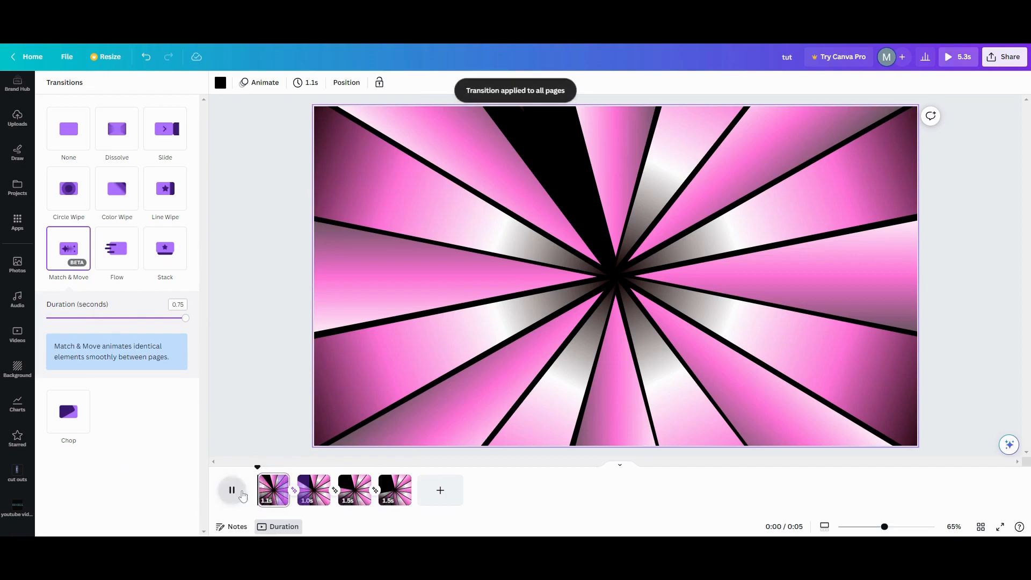